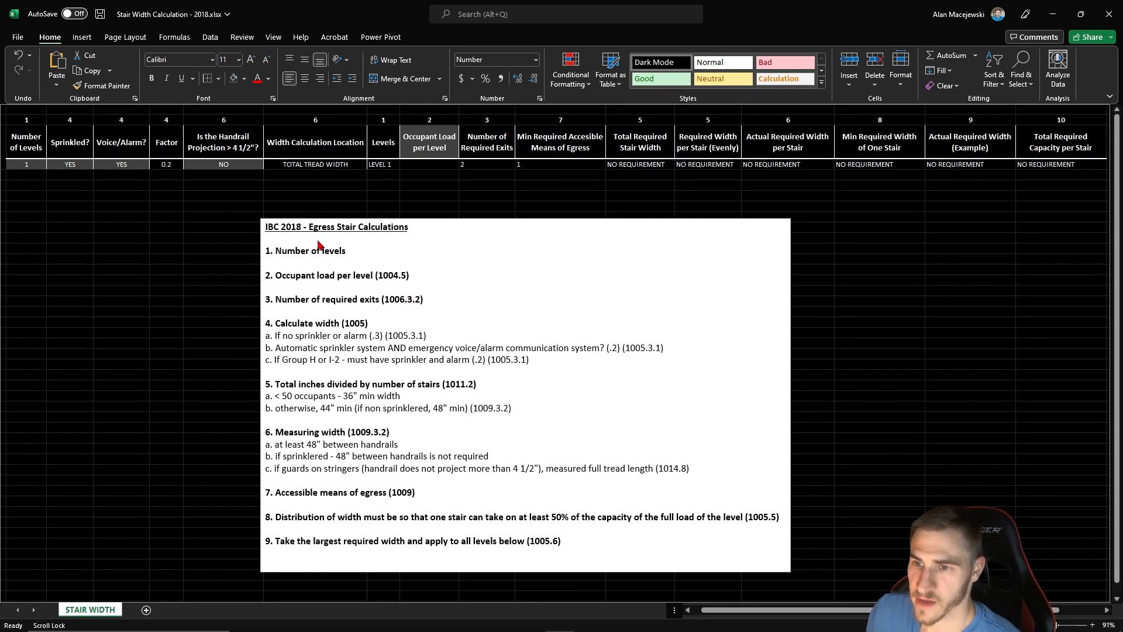
# - Examine the ten egress stair calculation notes against the numbered column headings and the Occupant Load per Level input cells
pyautogui.click(565, 567)
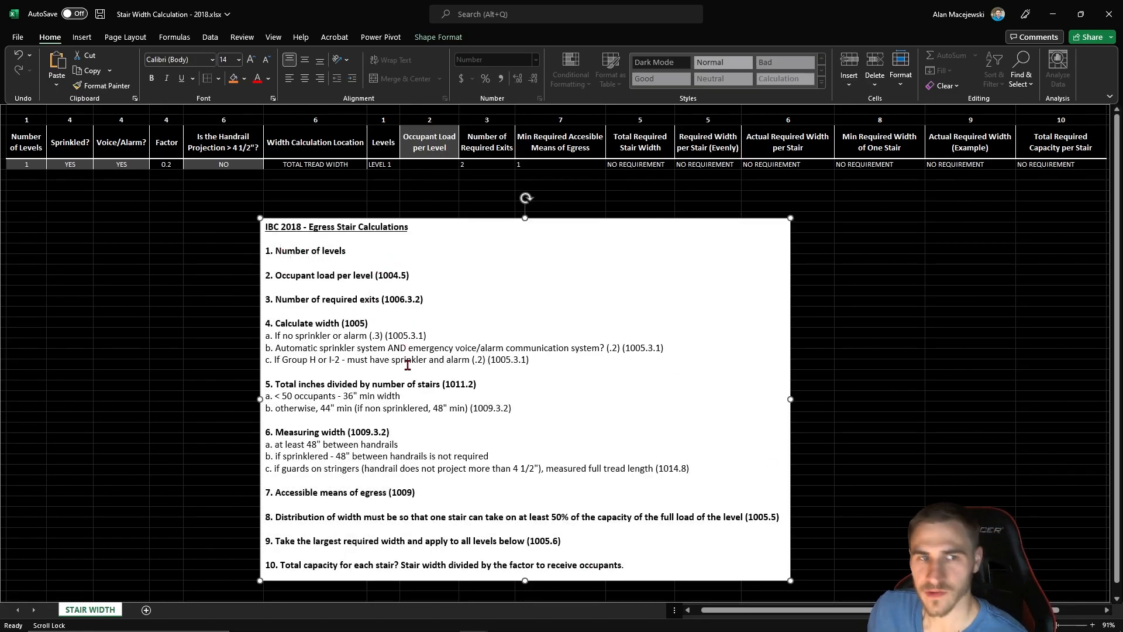
pyautogui.click(216, 388)
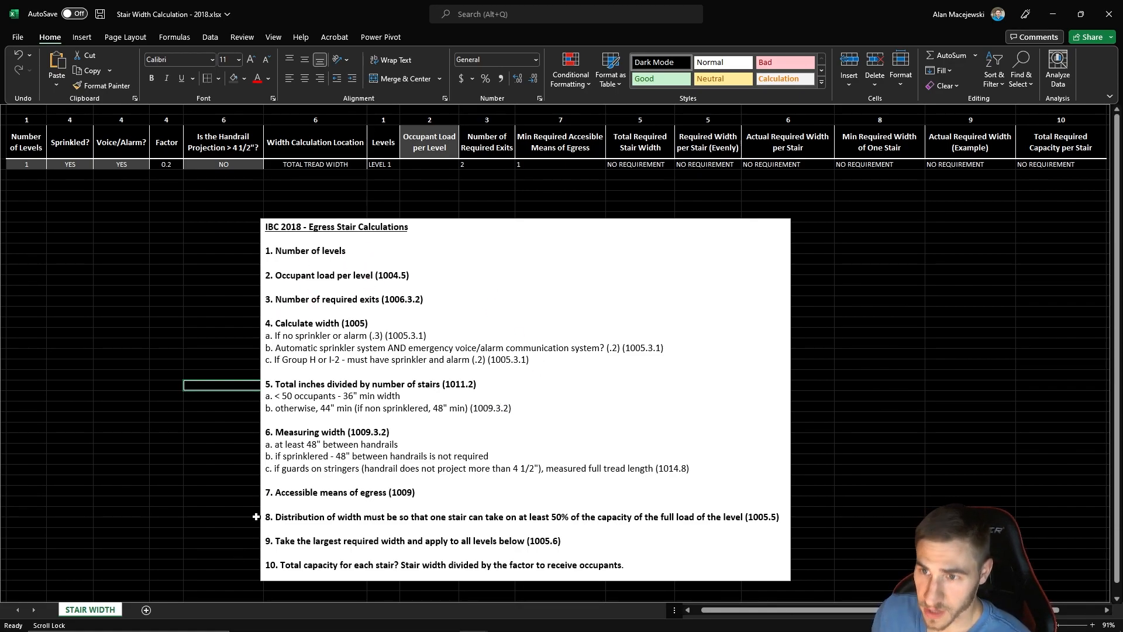
pyautogui.moveTo(26, 120); pyautogui.dragTo(1050, 122)
pyautogui.click(221, 353)
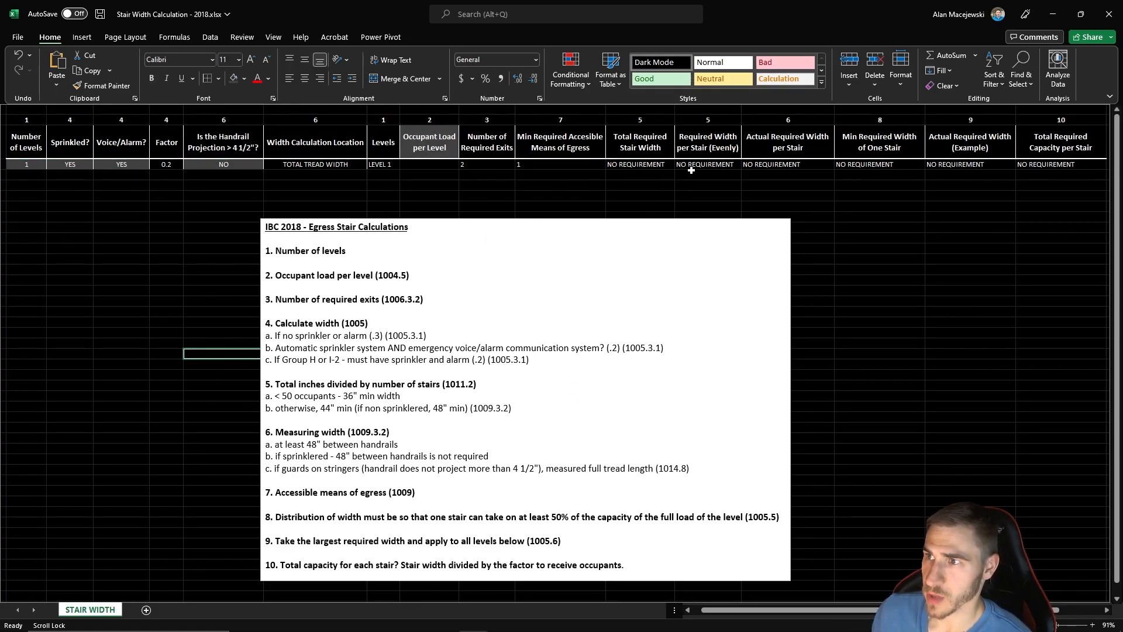
pyautogui.click(148, 484)
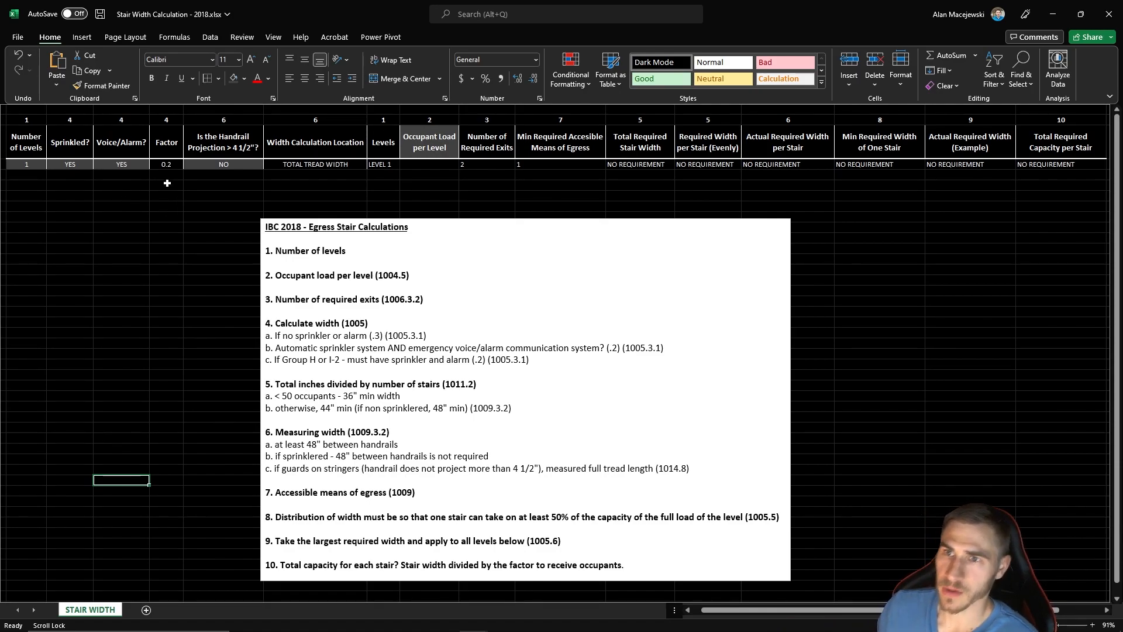
pyautogui.click(168, 120)
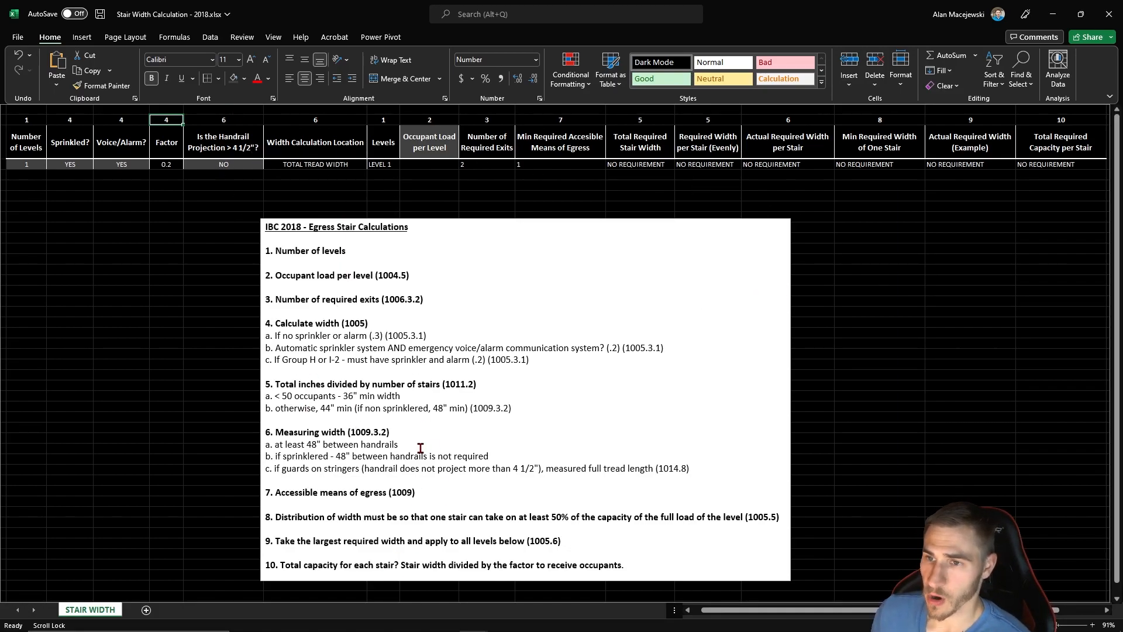
pyautogui.click(196, 300)
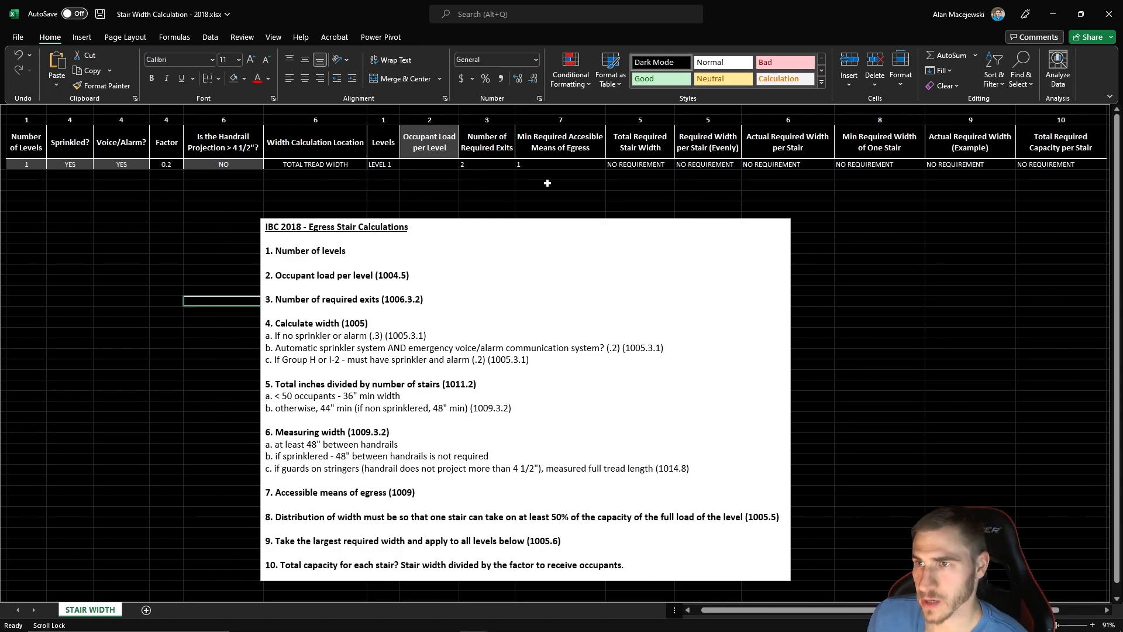
pyautogui.click(428, 147)
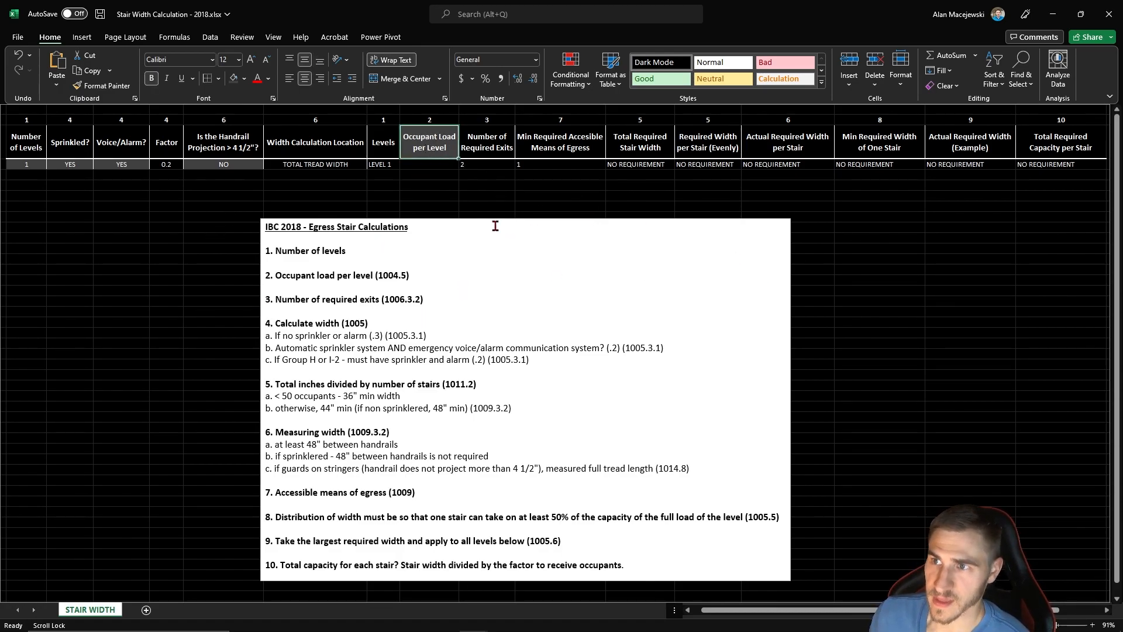
pyautogui.click(438, 195)
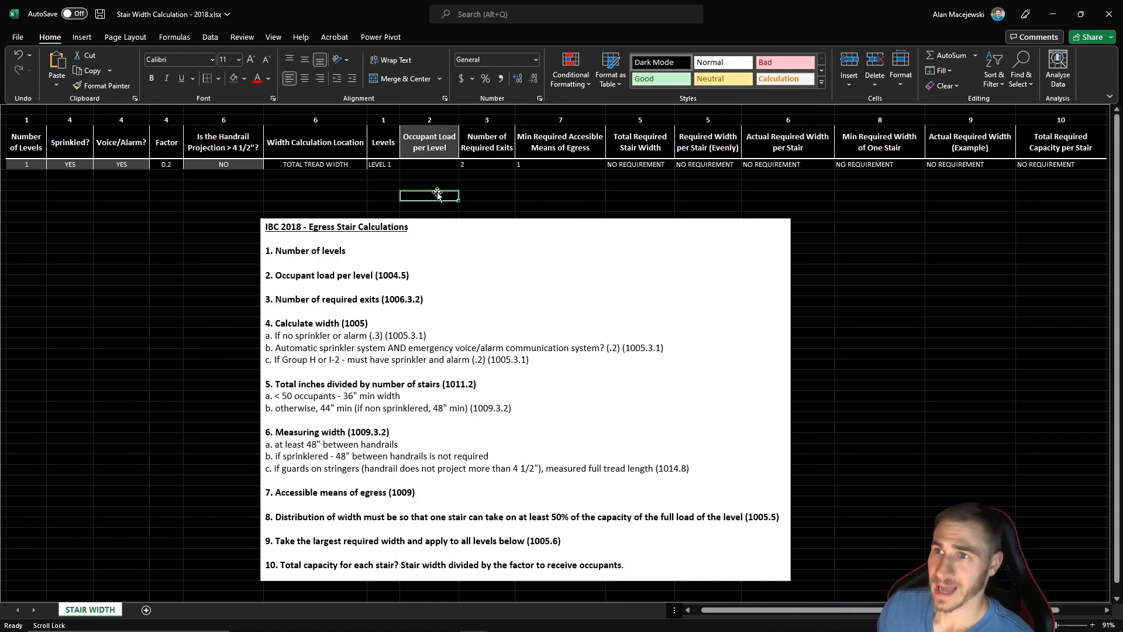
pyautogui.moveTo(422, 165); pyautogui.dragTo(427, 206)
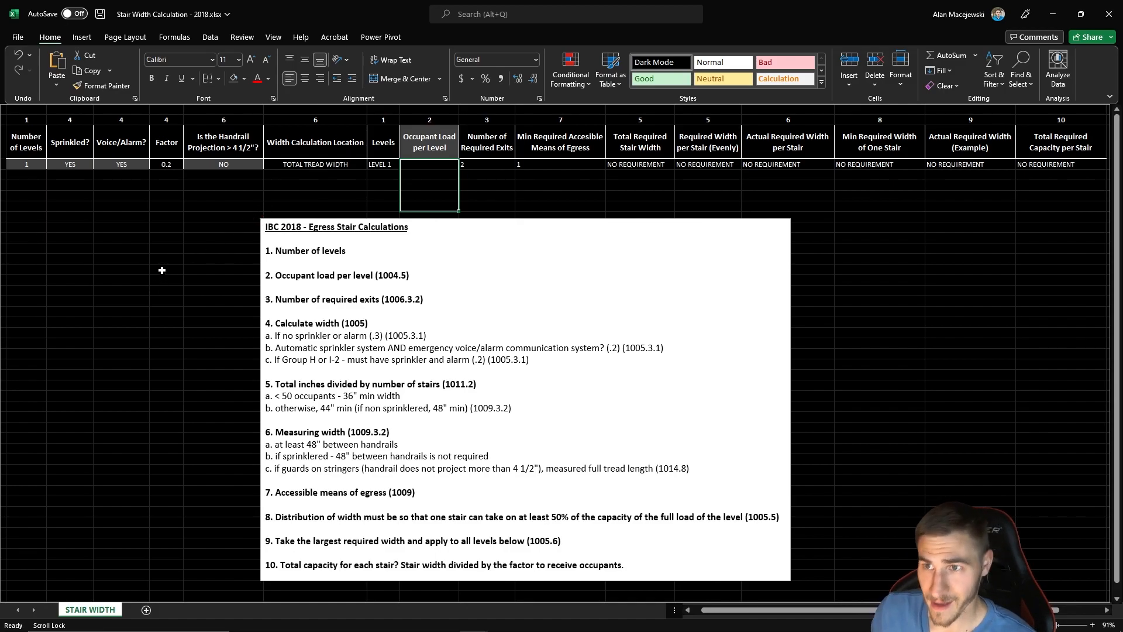
pyautogui.click(169, 331)
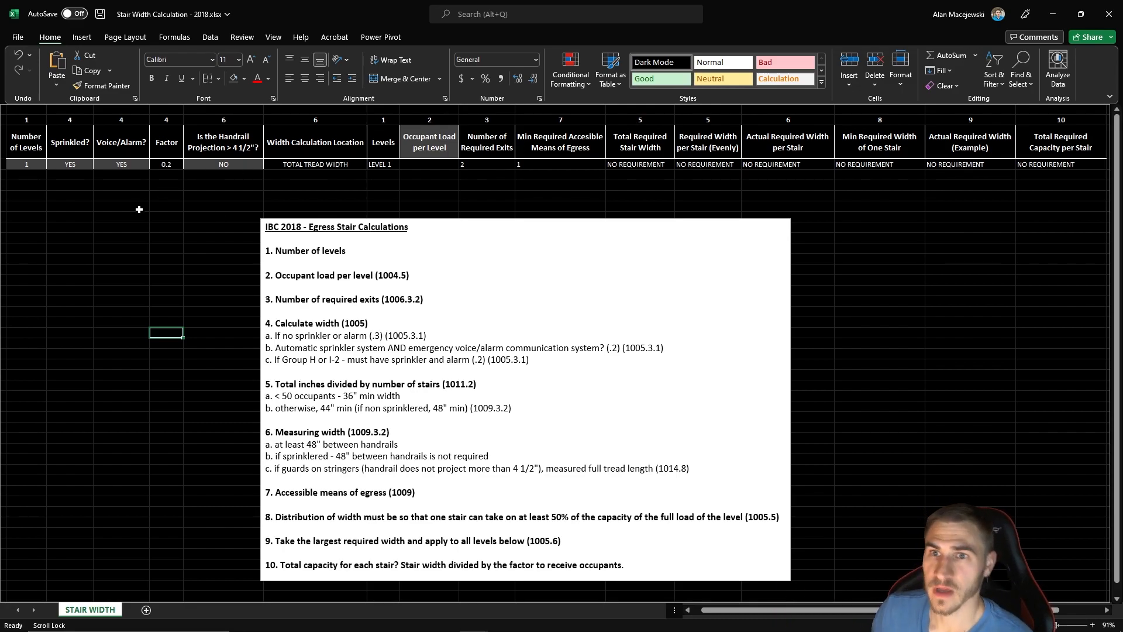
# - Set the Number of Levels to 3 and check the list of levels it generates
pyautogui.click(41, 165)
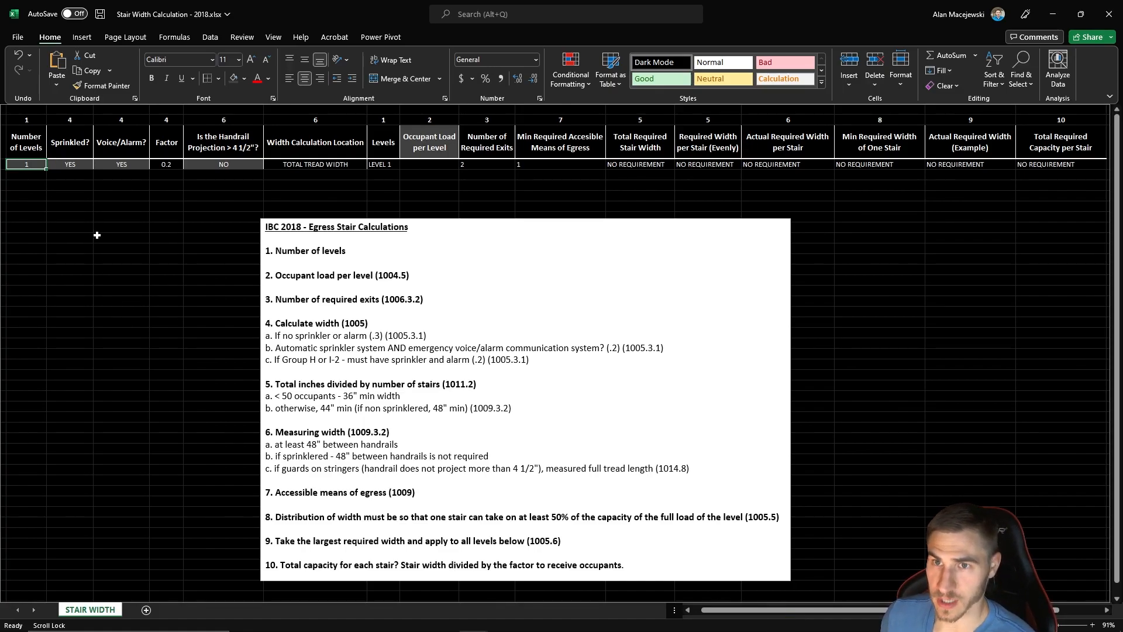
pyautogui.write('3')
pyautogui.press('Return')
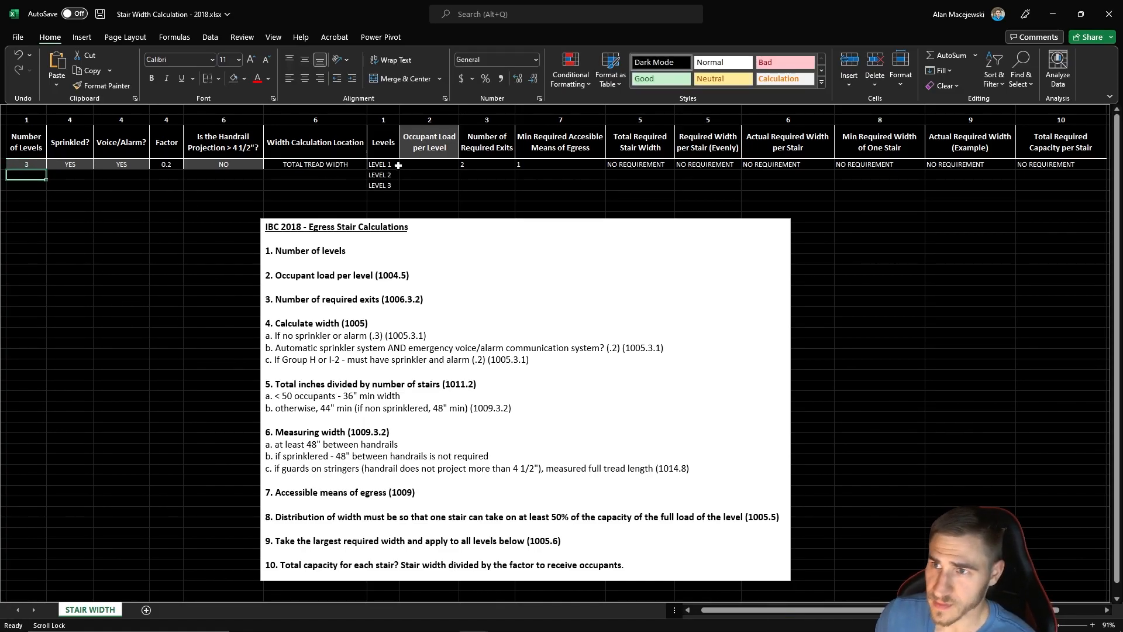
pyautogui.click(388, 165)
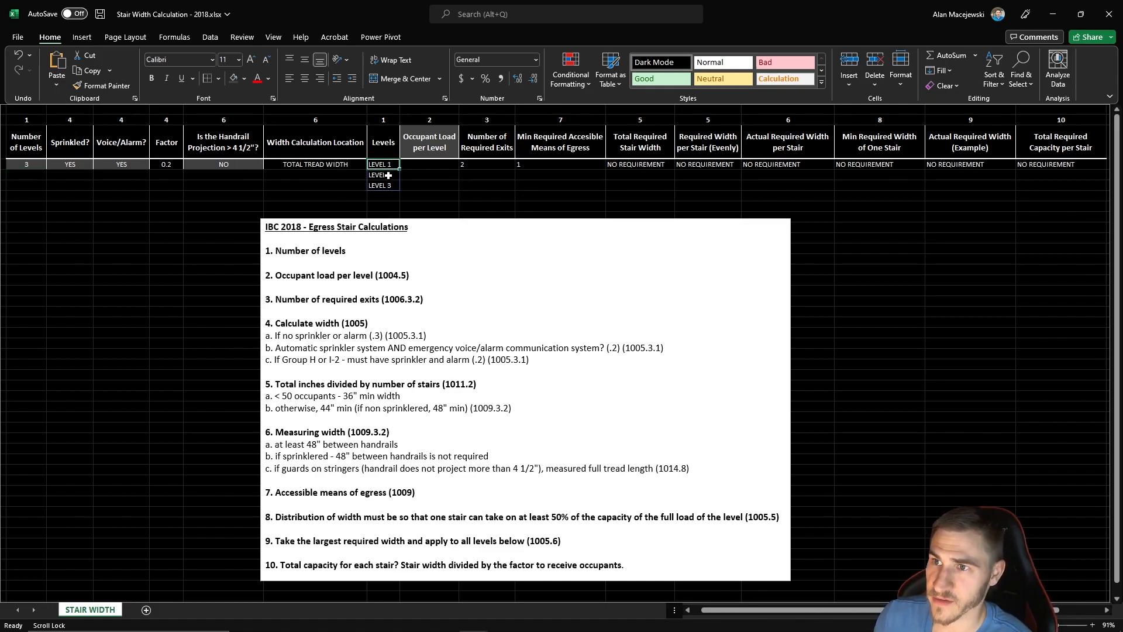
pyautogui.click(287, 207)
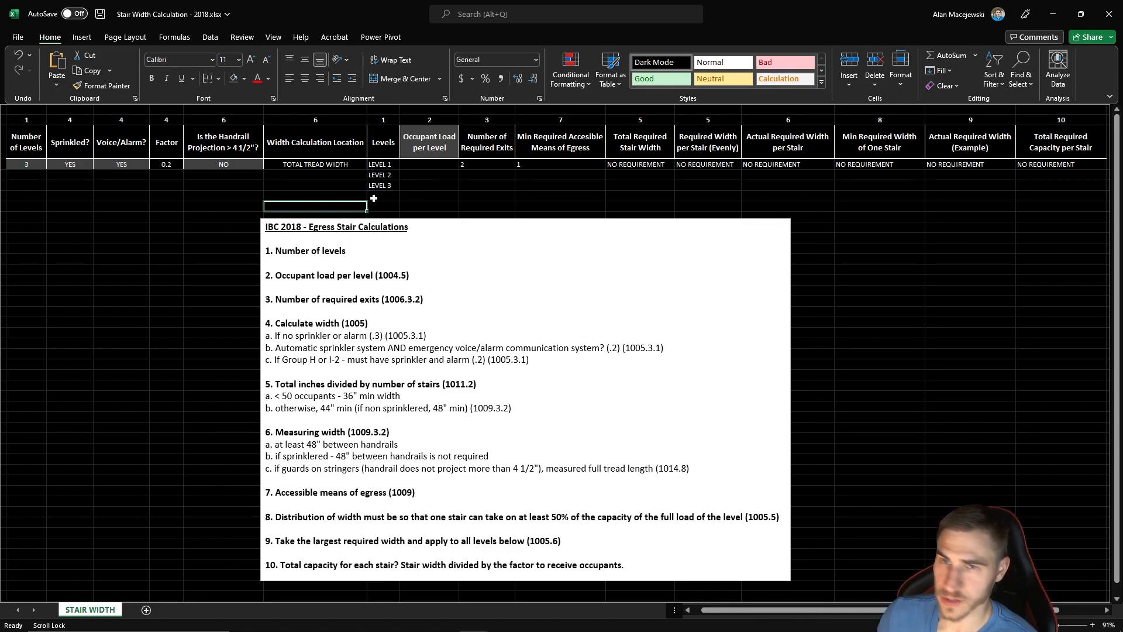
pyautogui.moveTo(372, 166); pyautogui.dragTo(380, 185)
pyautogui.click(465, 188)
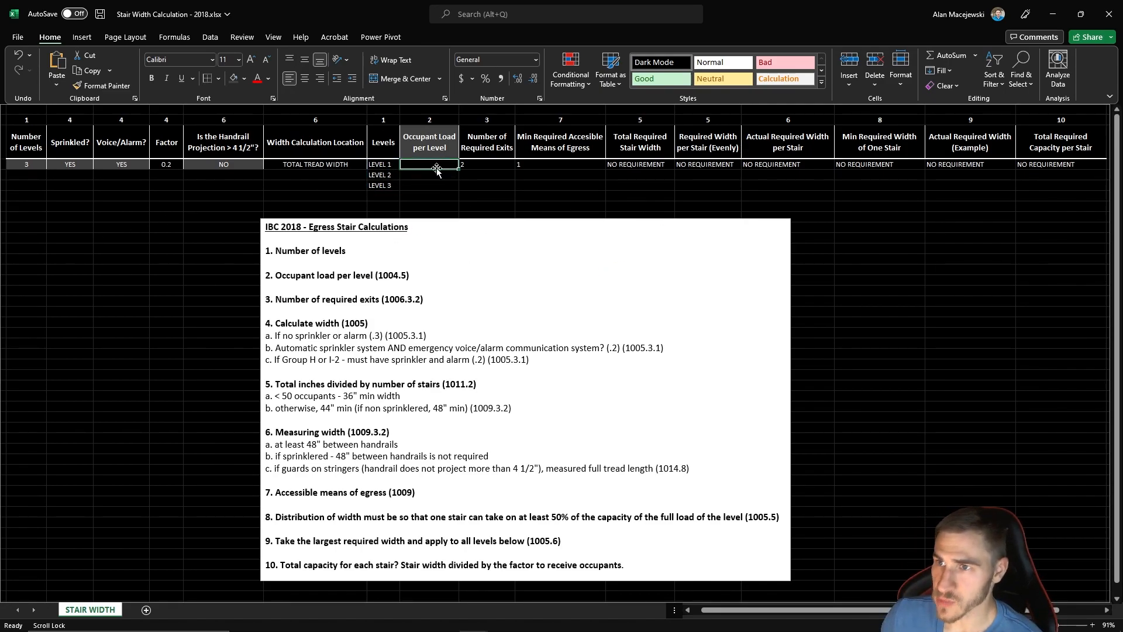
# - Enter the occupant loads per level: 265 for Level 1, 112 for Level 2 and 112 for Level 3
pyautogui.click(430, 187)
pyautogui.click(520, 186)
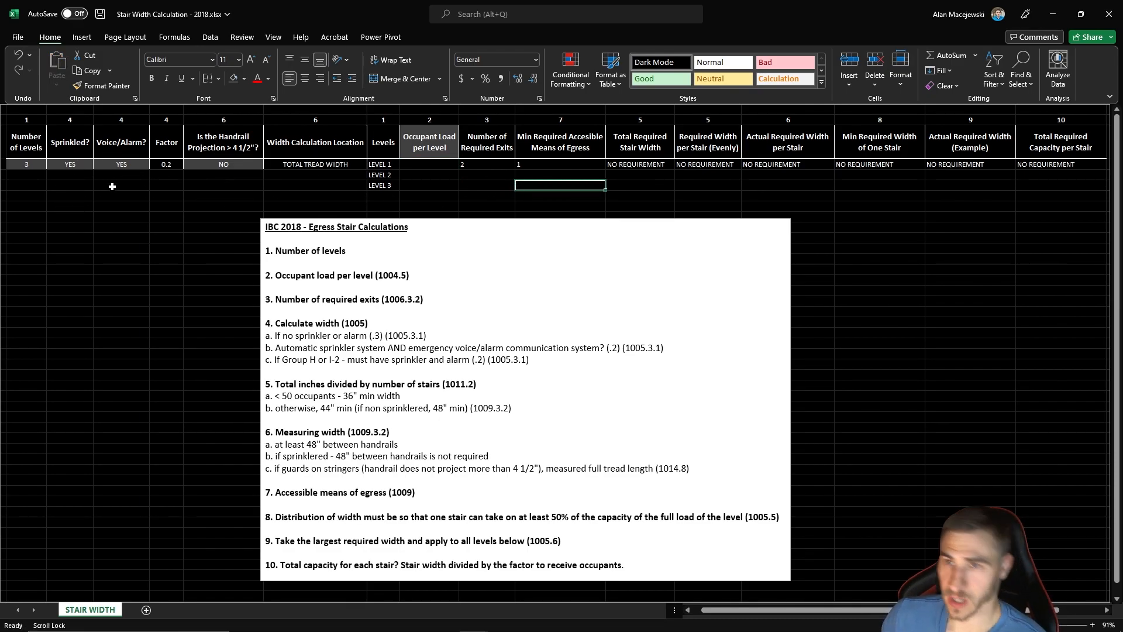
pyautogui.click(409, 198)
pyautogui.click(413, 168)
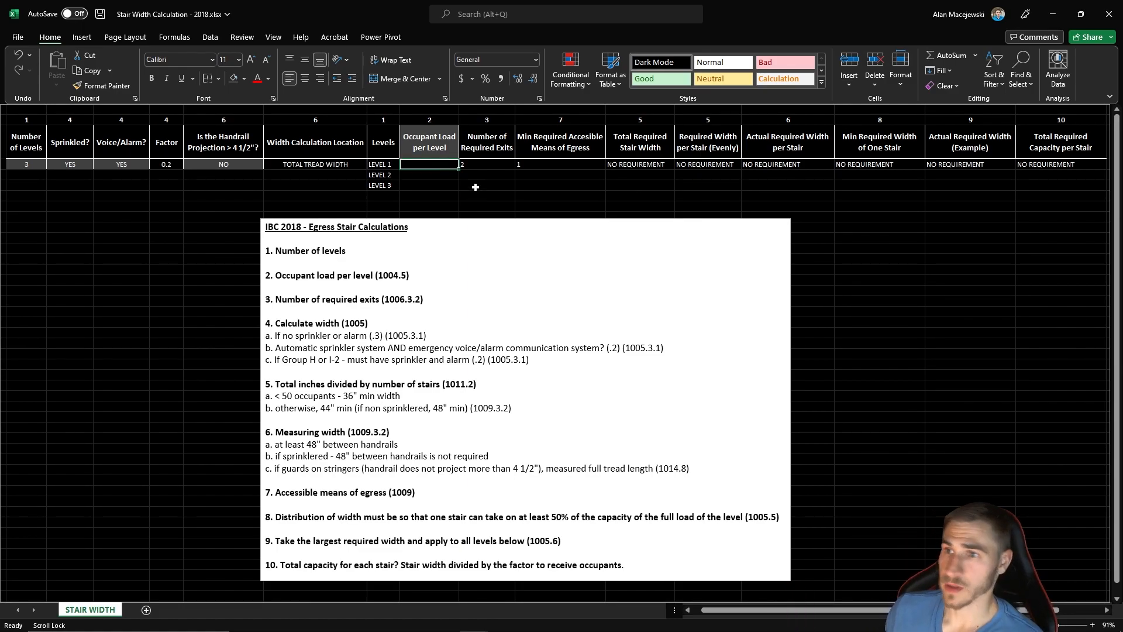
pyautogui.write('265')
pyautogui.press('Return')
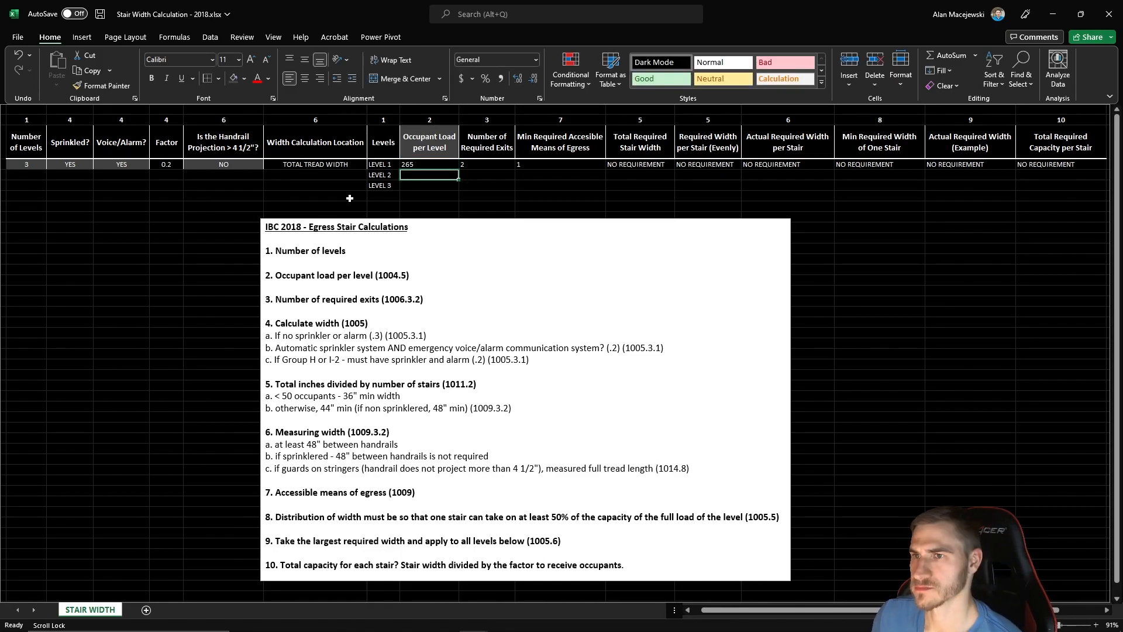
pyautogui.write('112')
pyautogui.press('Return')
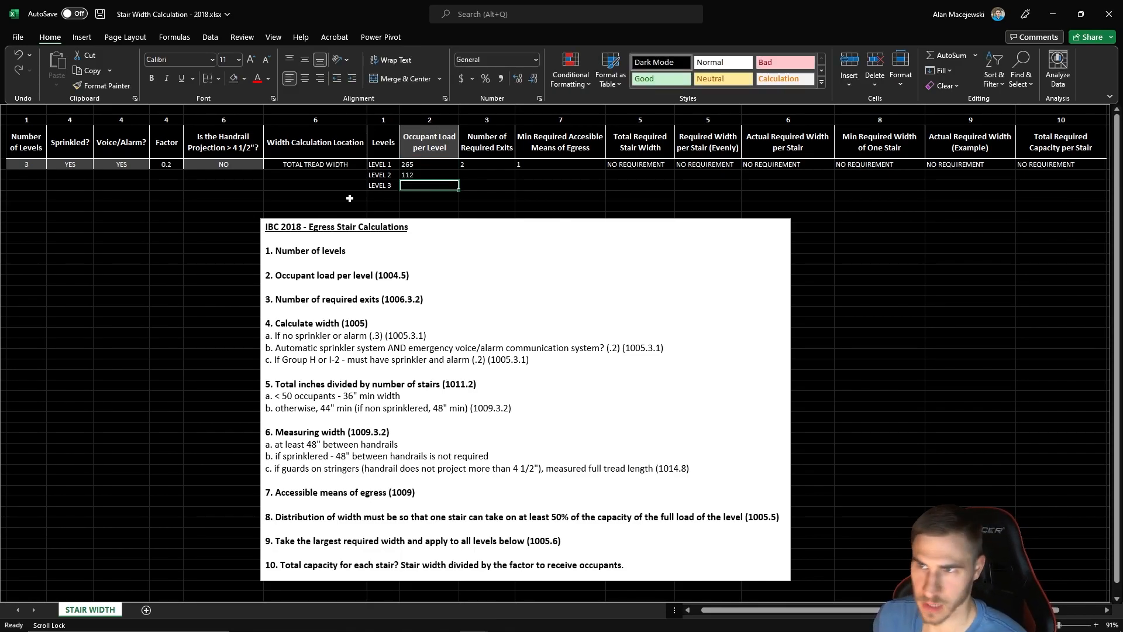
pyautogui.write('112')
pyautogui.press('Return')
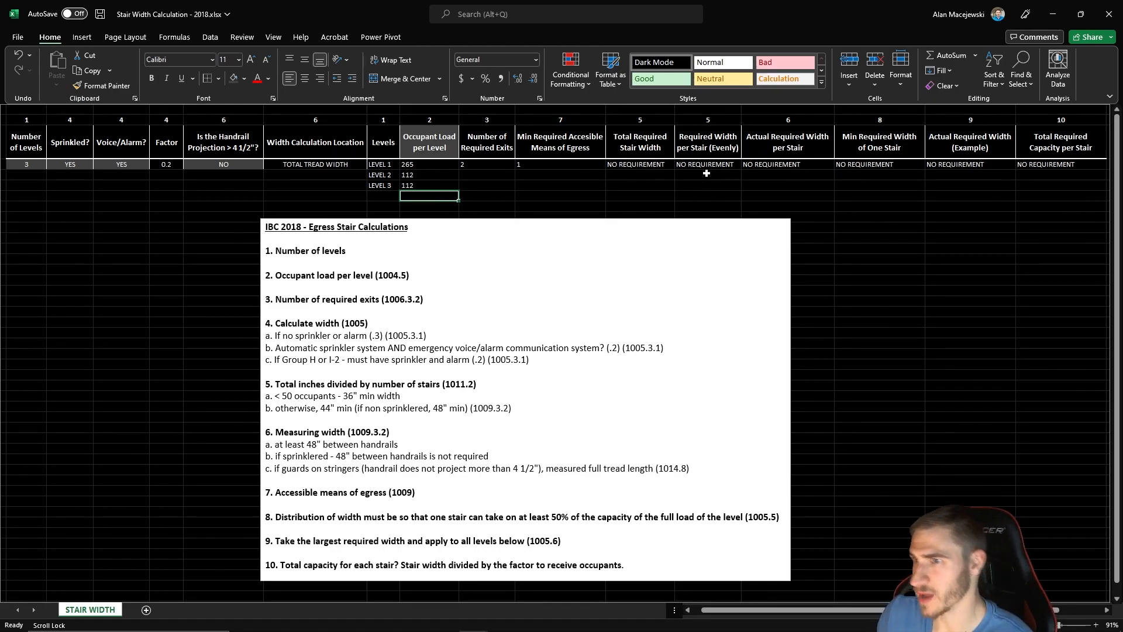
# - Fill the Level 1 formulas from Number of Required Exits through Total Required Capacity per Stair down to Levels 2 and 3
pyautogui.click(556, 196)
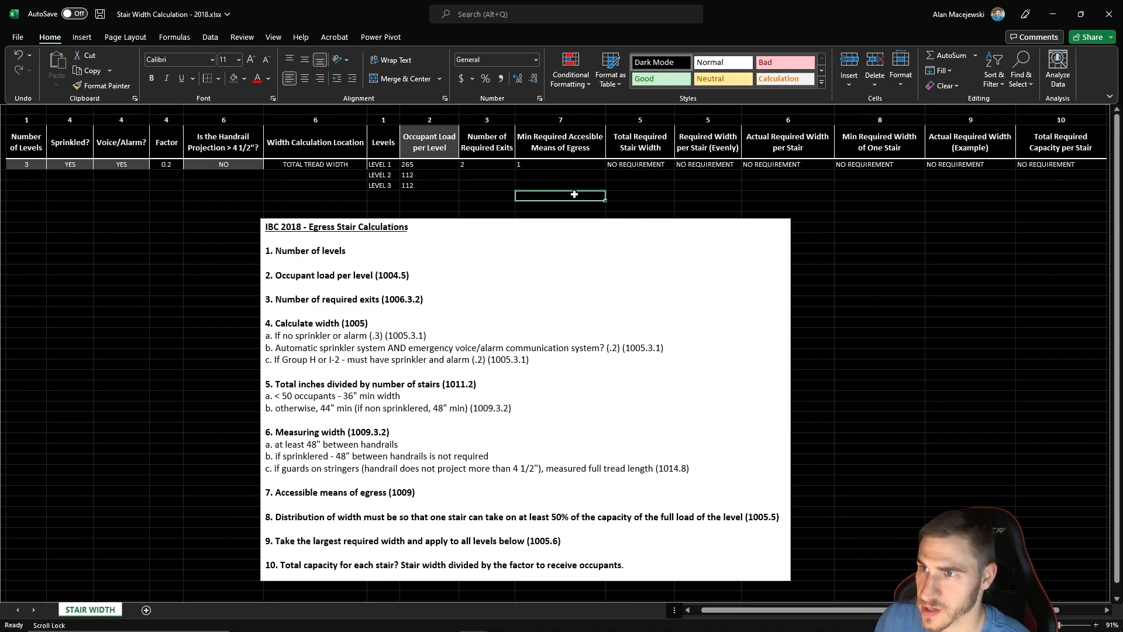
pyautogui.click(486, 165)
pyautogui.click(551, 166)
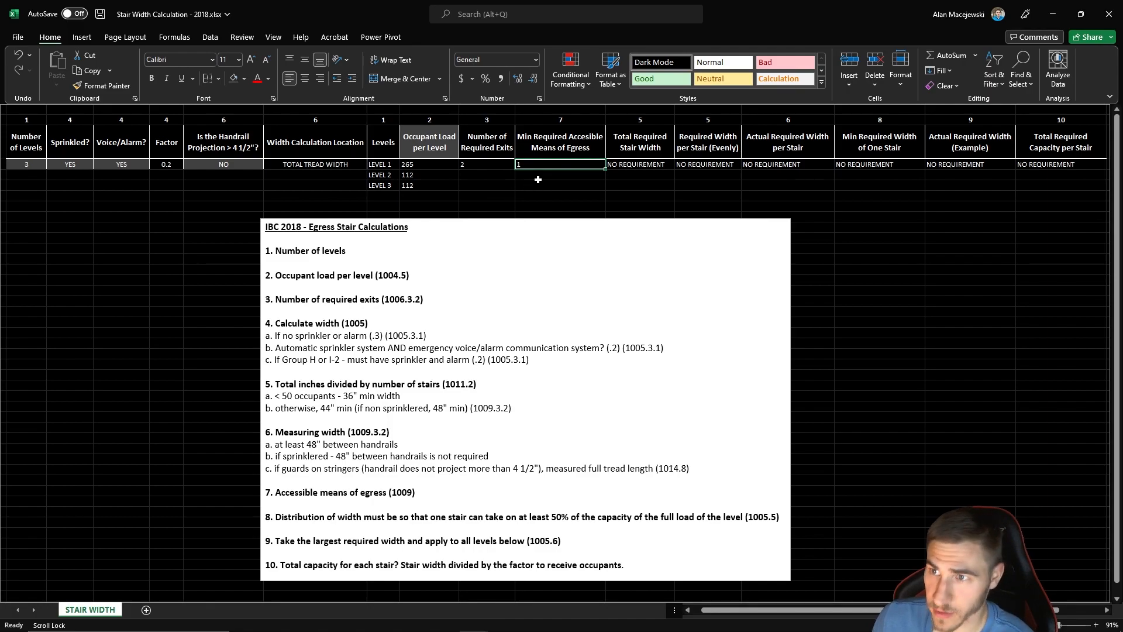
pyautogui.click(461, 187)
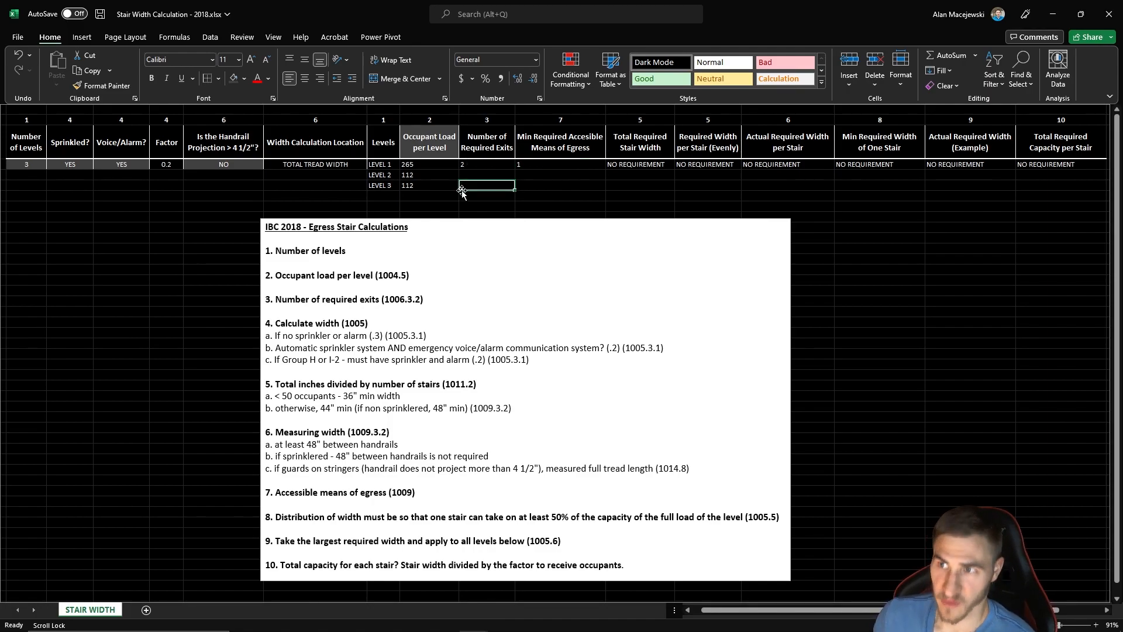
pyautogui.click(545, 186)
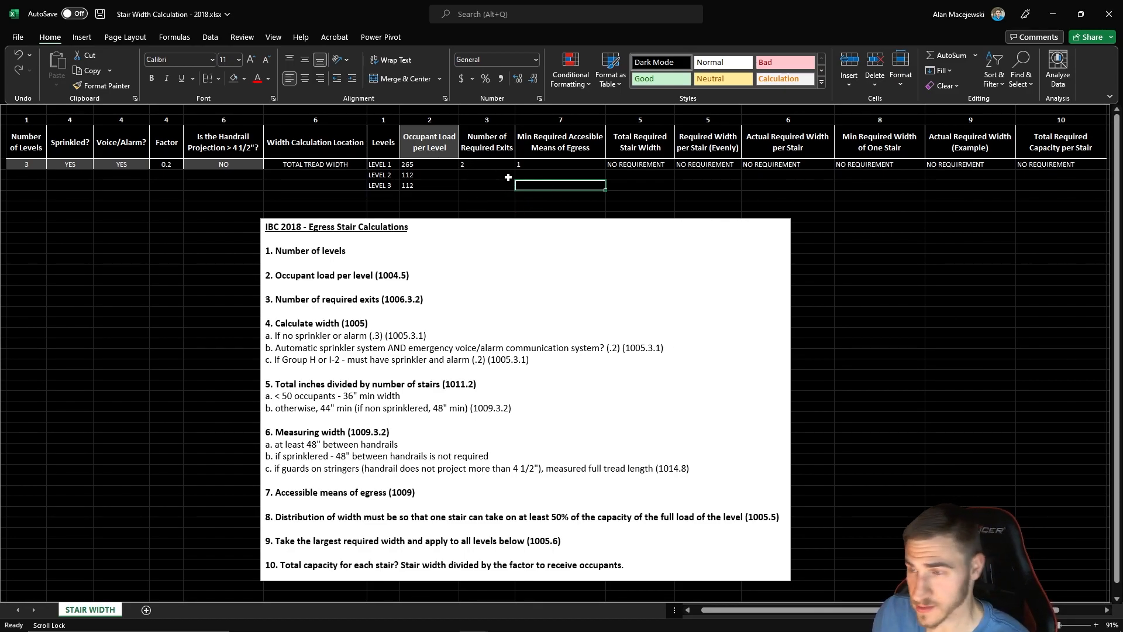
pyautogui.moveTo(469, 164); pyautogui.dragTo(1053, 164)
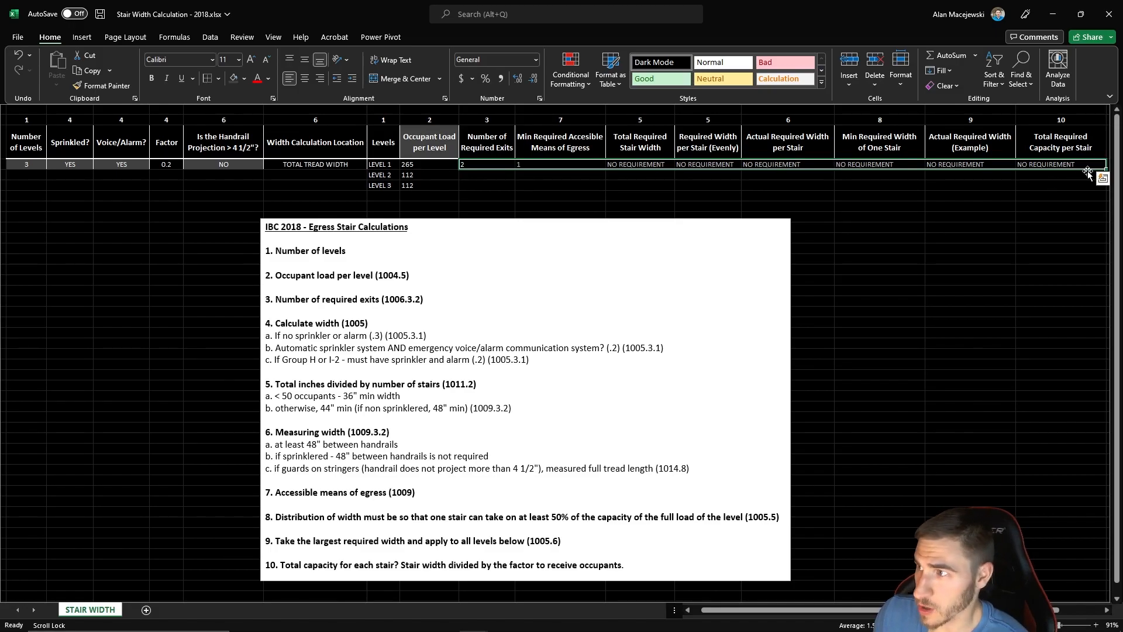
pyautogui.moveTo(1106, 168); pyautogui.dragTo(1105, 190)
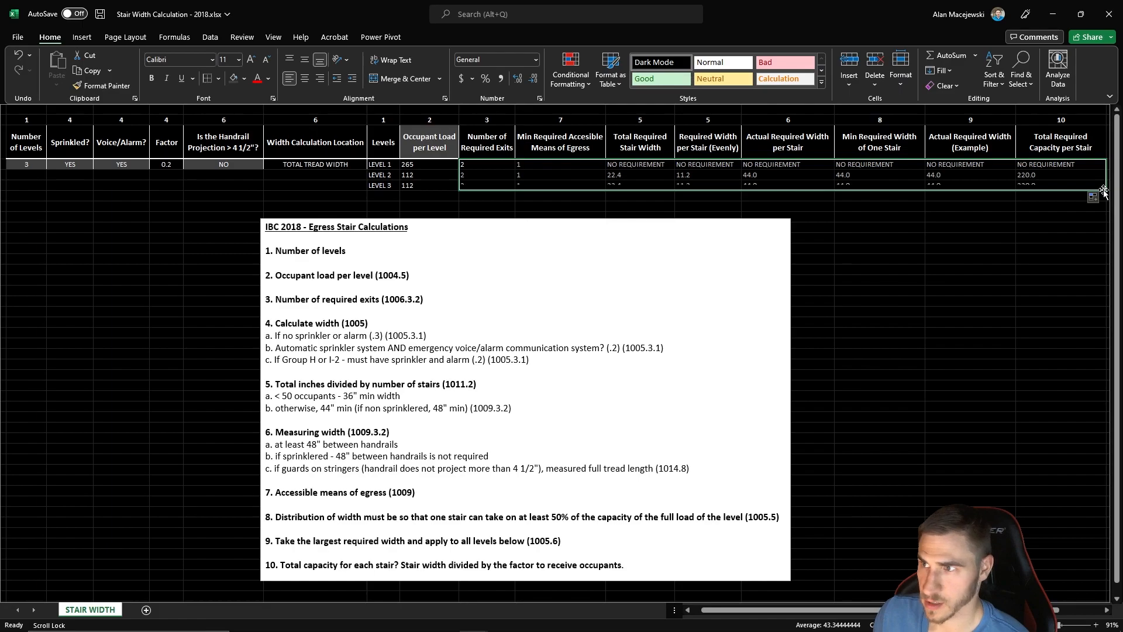
pyautogui.click(991, 214)
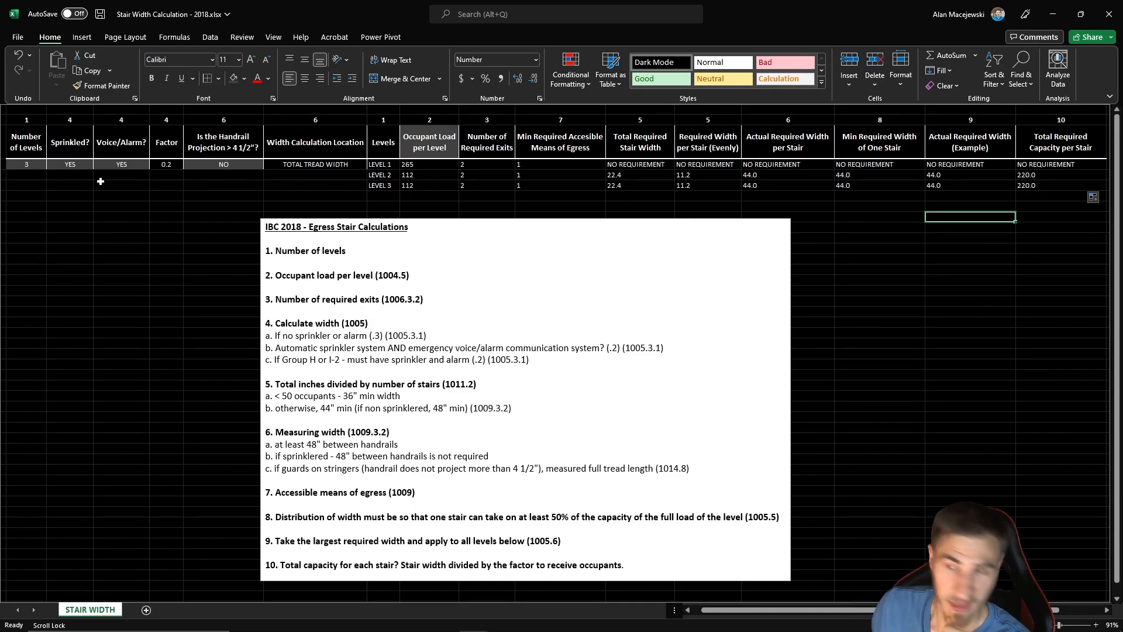
# - Examine the Sprinkled and Voice/Alarm choices and compare the Factor column with the width calculation rules in note 4
pyautogui.click(88, 165)
pyautogui.click(98, 164)
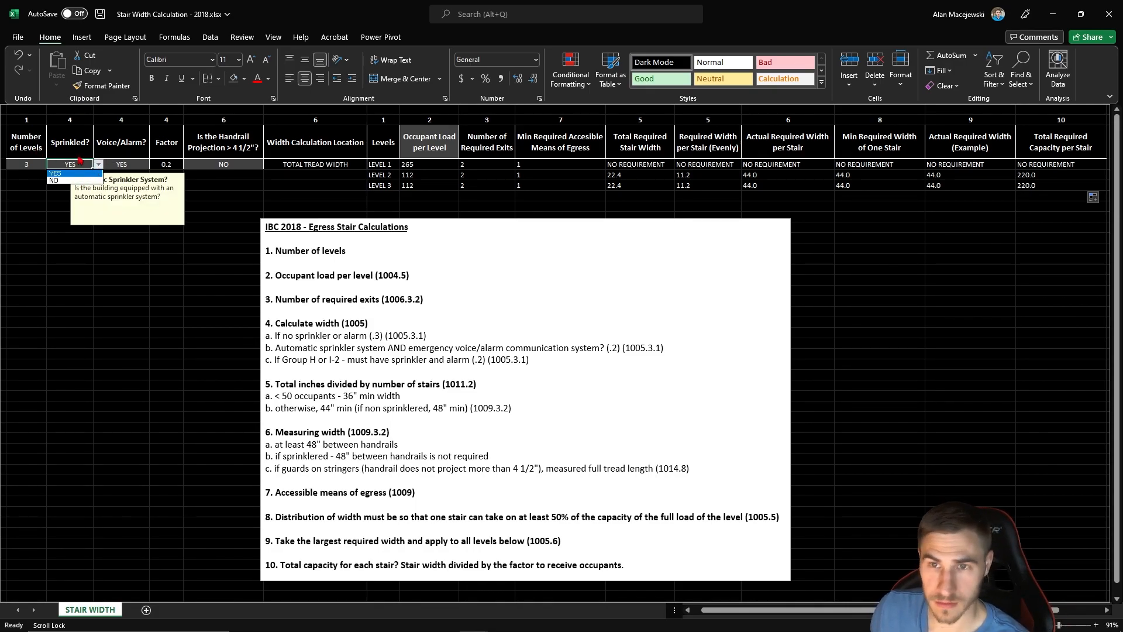
pyautogui.click(76, 173)
pyautogui.click(59, 227)
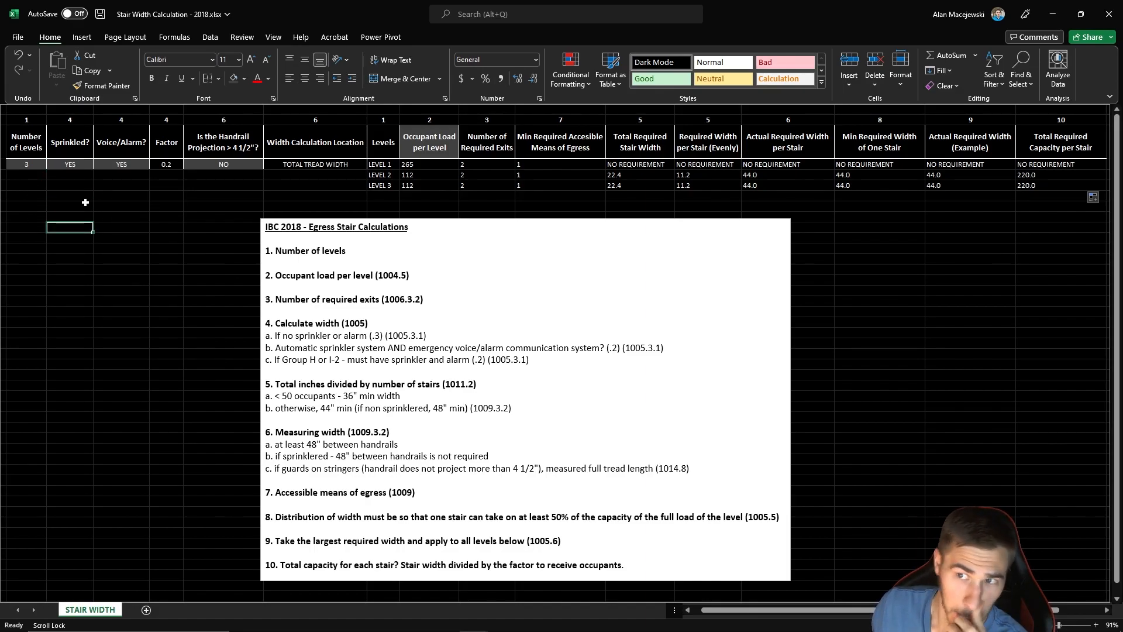
pyautogui.click(139, 167)
pyautogui.click(122, 217)
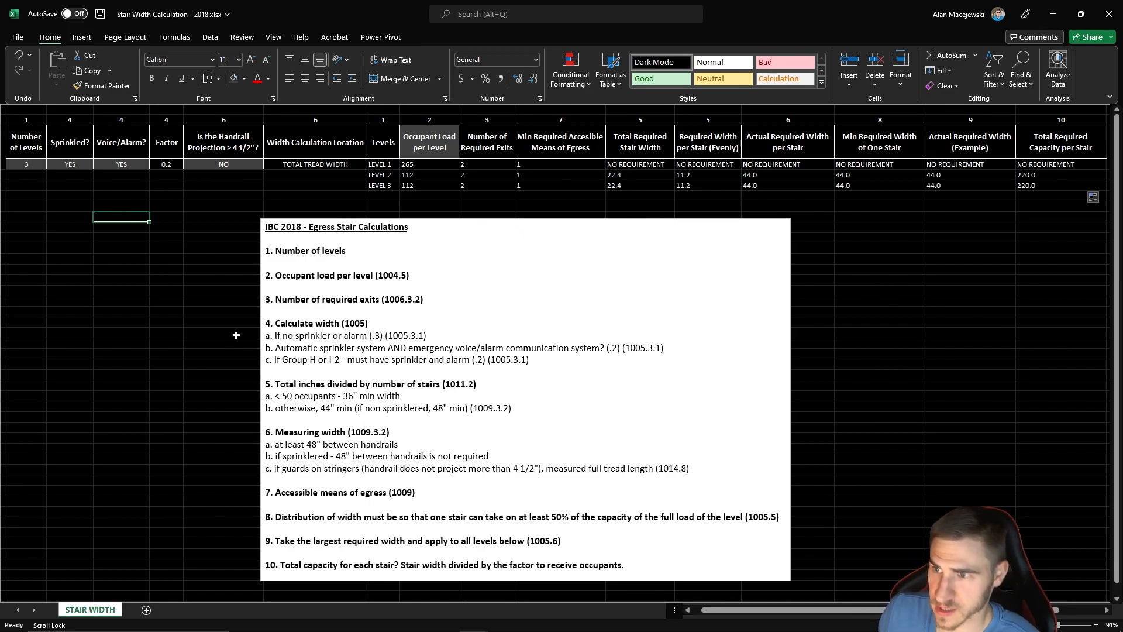
pyautogui.click(168, 121)
pyautogui.click(130, 285)
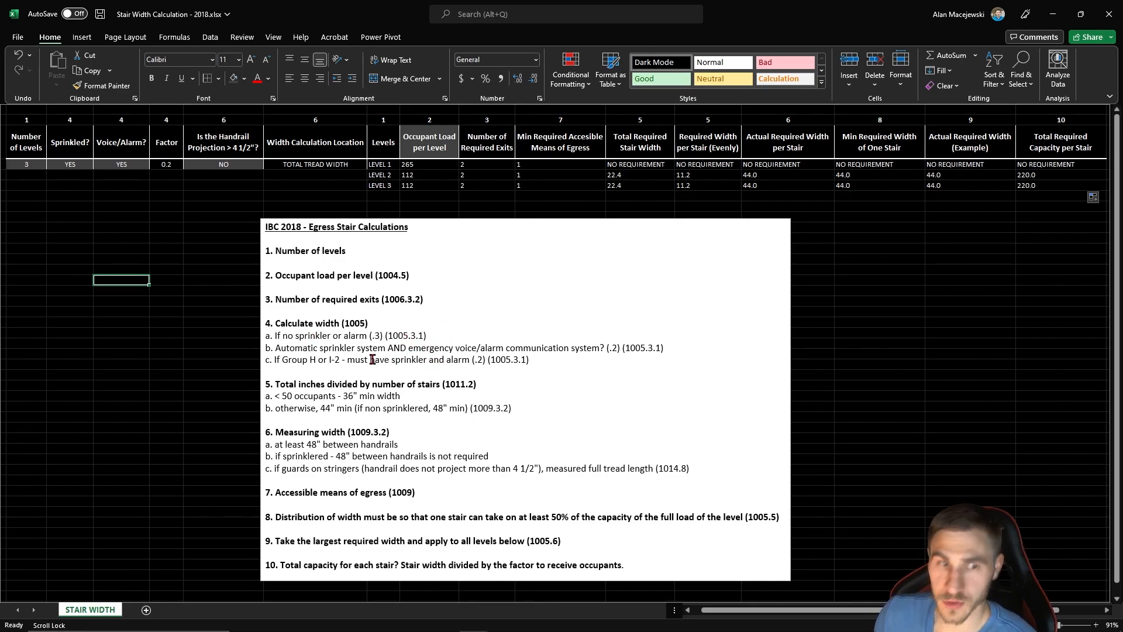
pyautogui.click(158, 203)
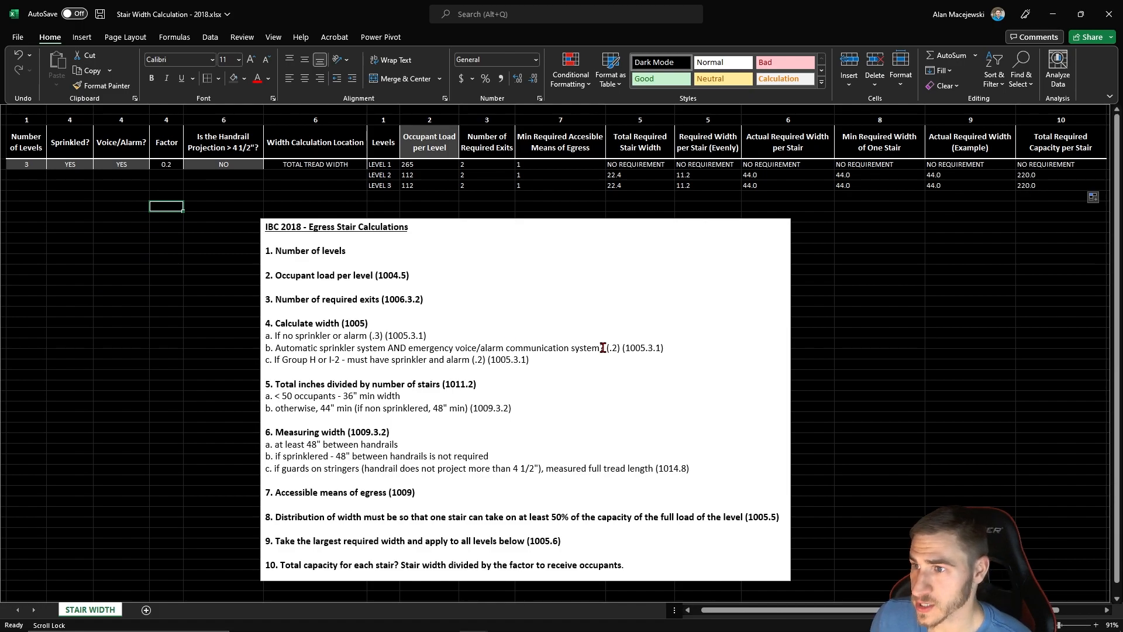
pyautogui.click(75, 271)
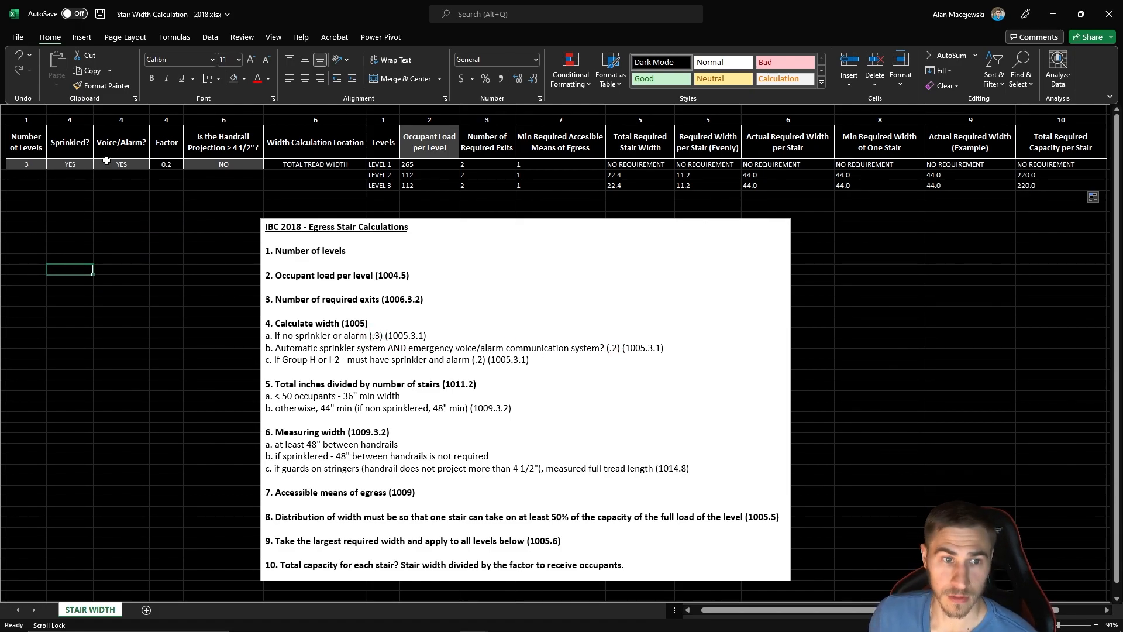
# - Set the Sprinkled option to NO
pyautogui.click(75, 164)
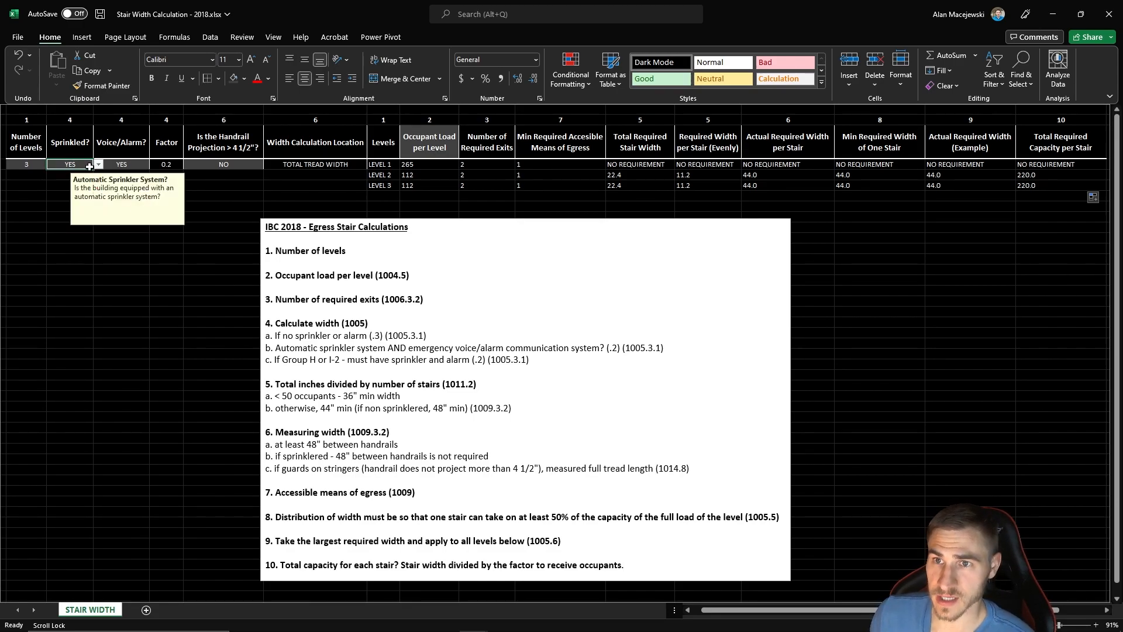
pyautogui.click(100, 165)
pyautogui.click(60, 181)
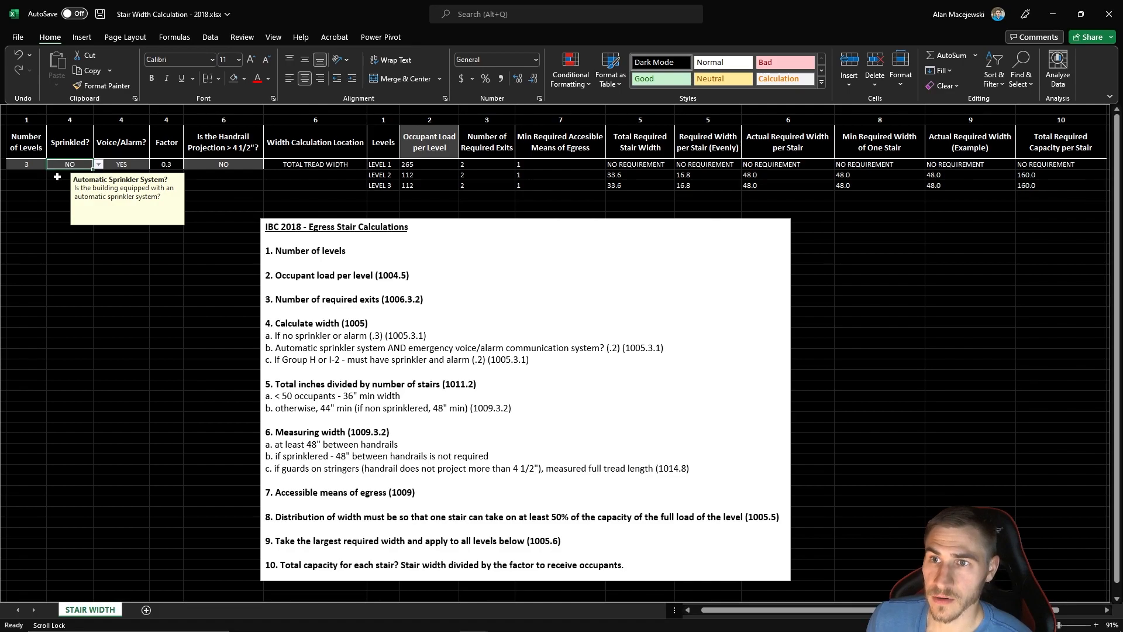
# - Set the Voice/Alarm option to NO and choose NO again for the Sprinkled option
pyautogui.click(86, 234)
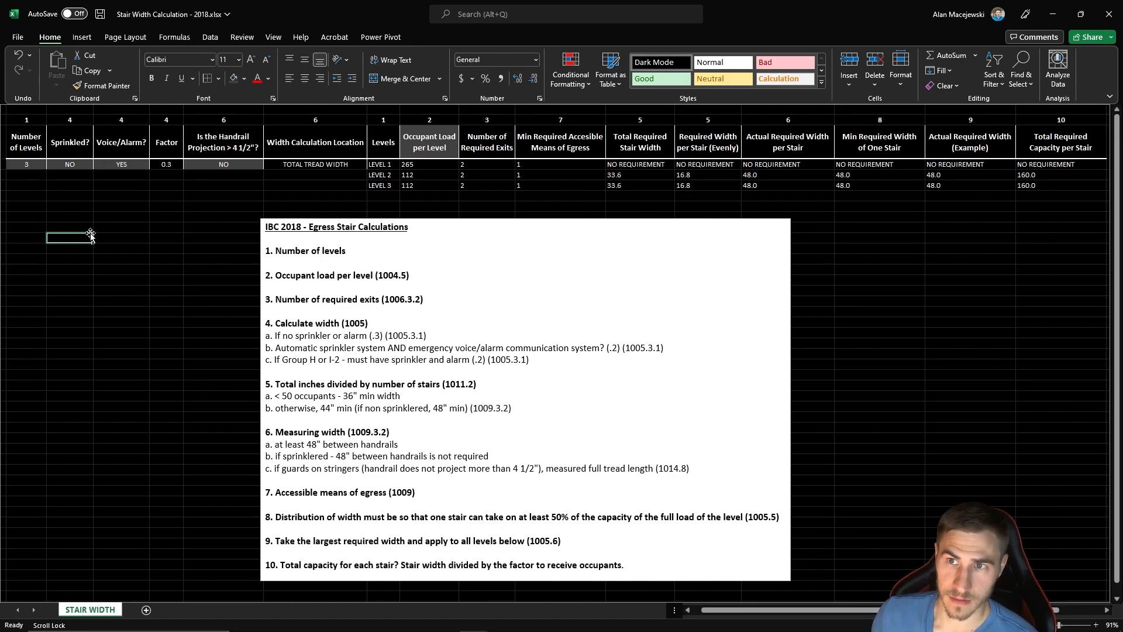
pyautogui.click(117, 167)
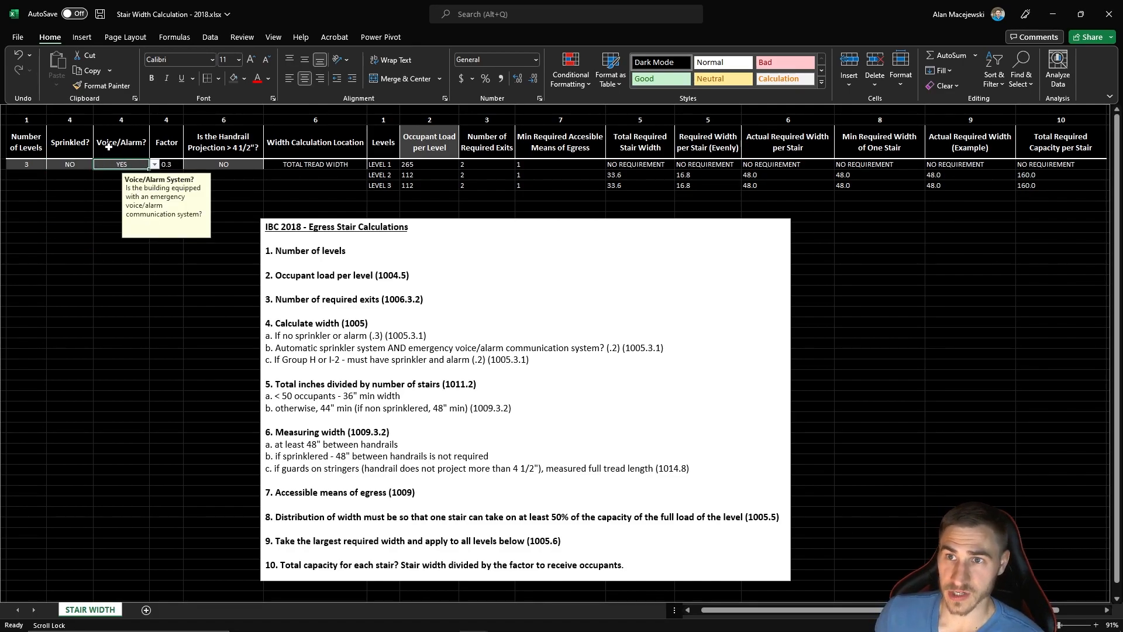
pyautogui.click(154, 164)
pyautogui.click(113, 181)
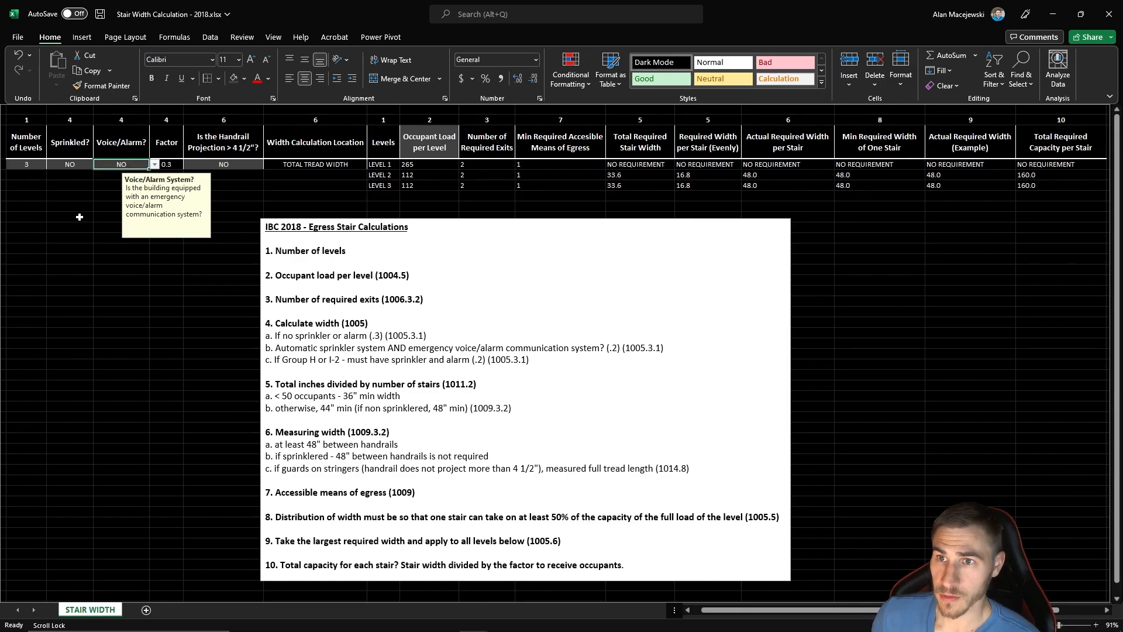
pyautogui.click(75, 217)
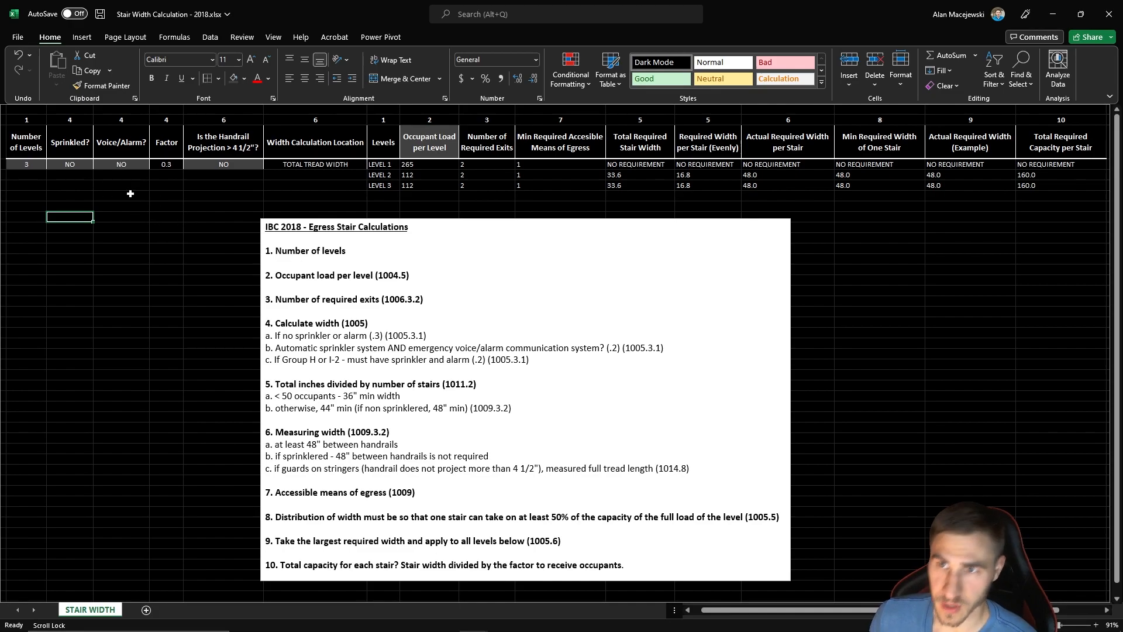
pyautogui.click(89, 166)
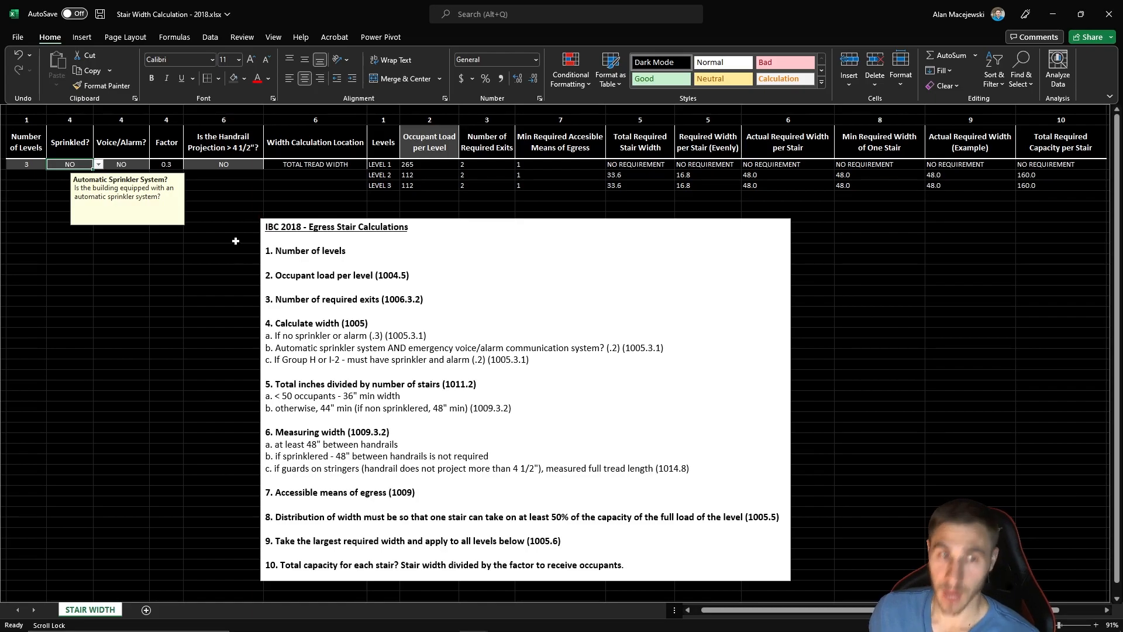
pyautogui.click(99, 164)
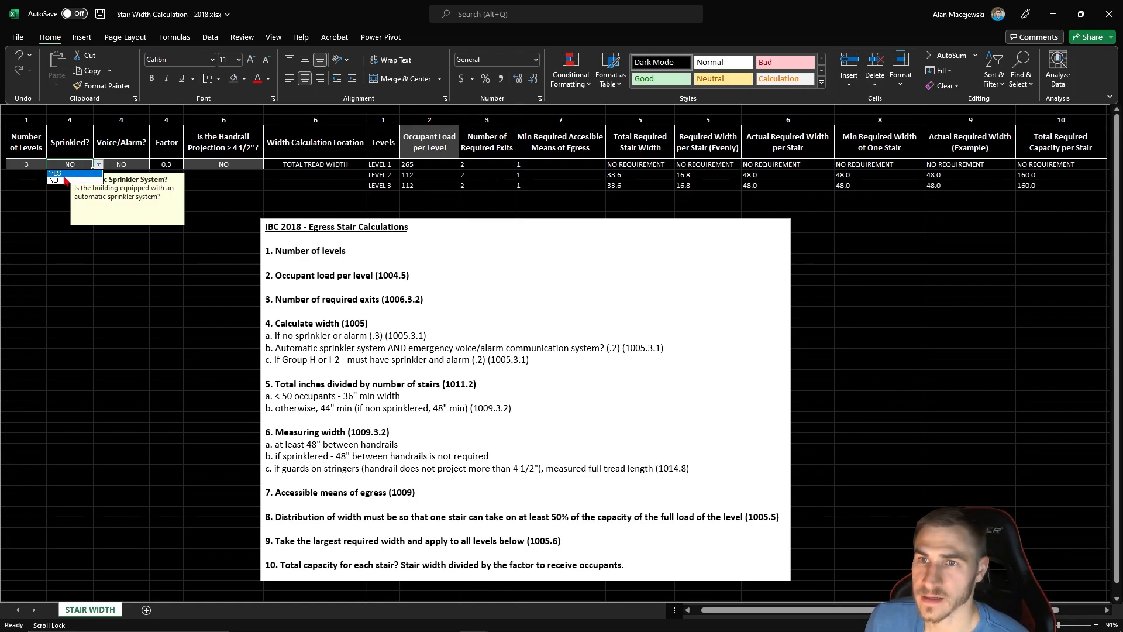
pyautogui.click(88, 180)
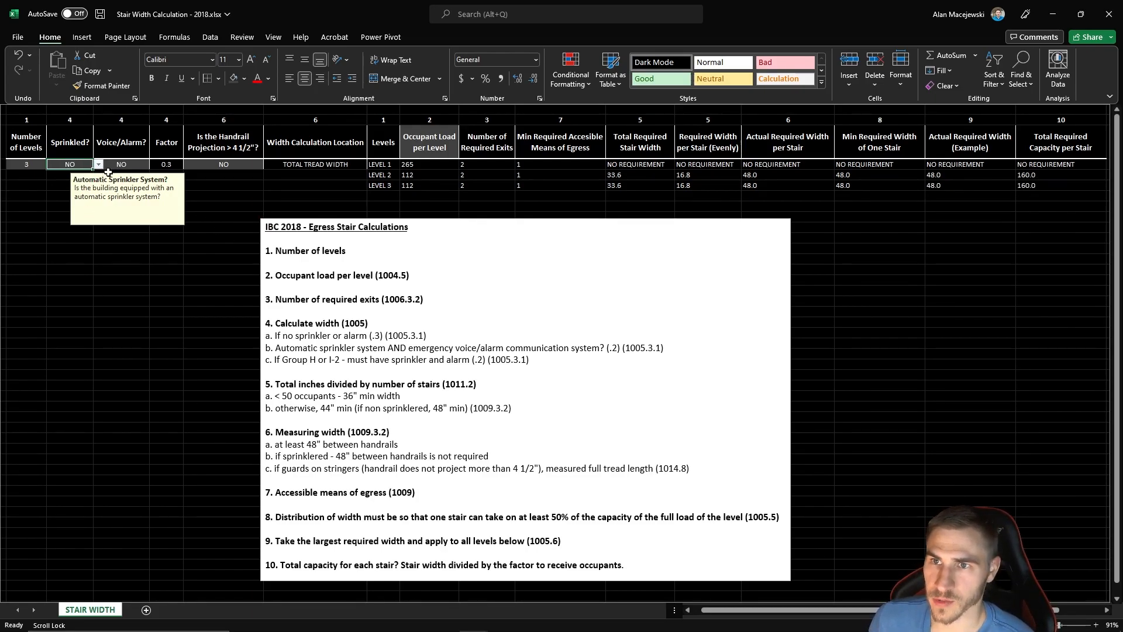
# - Set both the Voice/Alarm and Sprinkled options to YES
pyautogui.click(143, 166)
pyautogui.click(155, 165)
pyautogui.click(139, 173)
pyautogui.click(87, 166)
pyautogui.click(98, 165)
pyautogui.click(82, 173)
pyautogui.click(120, 266)
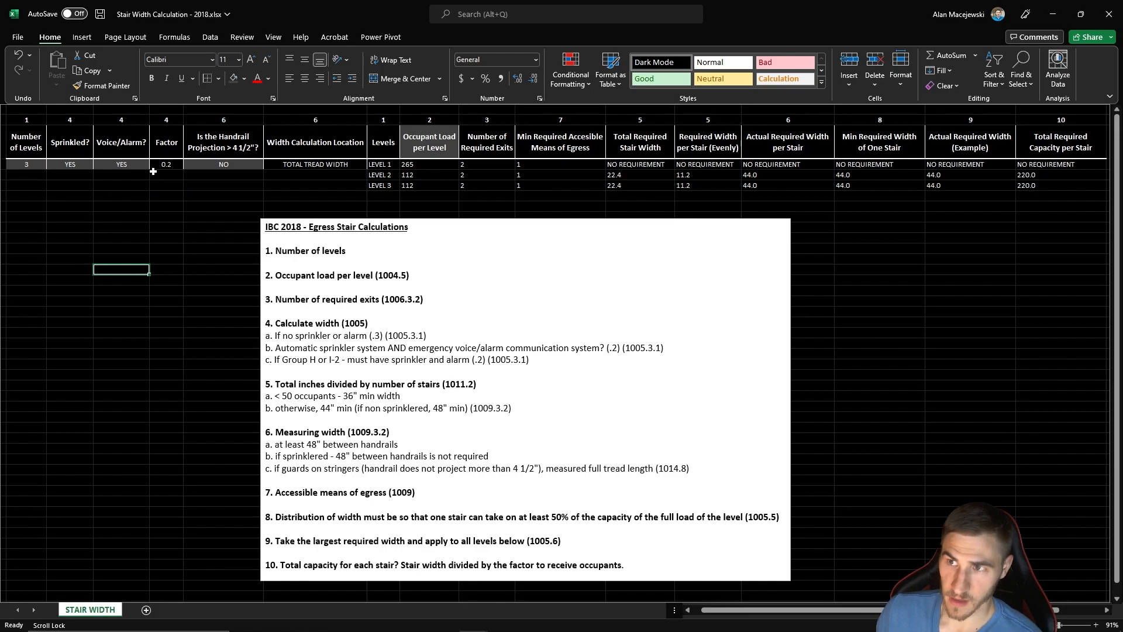
# - Switch the Voice/Alarm option to NO and back to YES to compare the effect on the factor
pyautogui.click(126, 166)
pyautogui.click(154, 165)
pyautogui.click(117, 182)
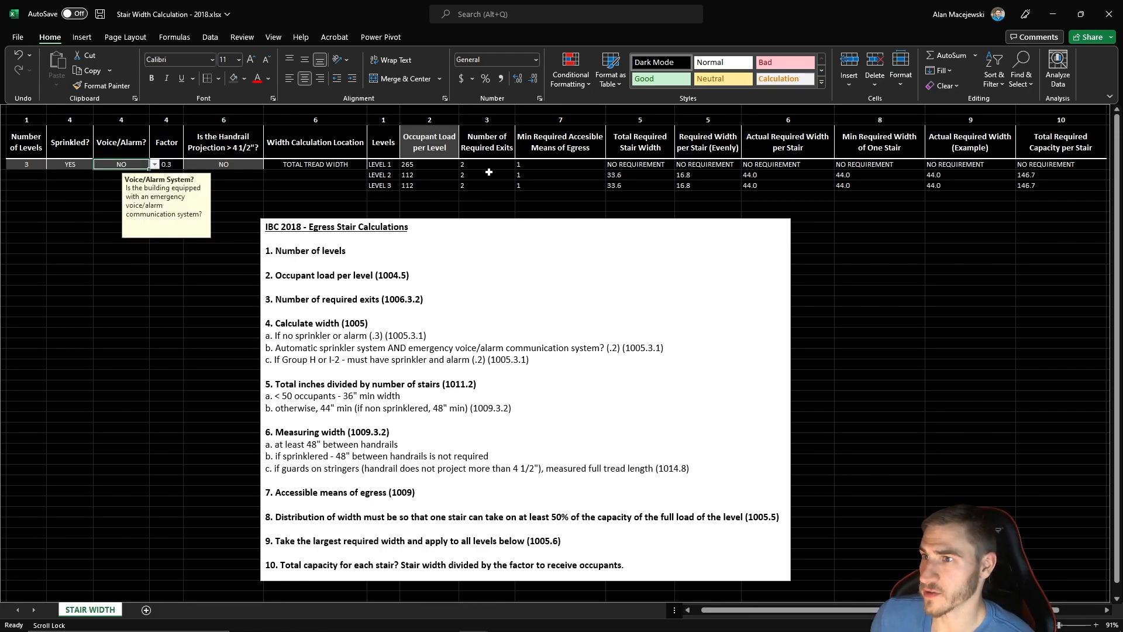
pyautogui.click(154, 164)
pyautogui.click(117, 173)
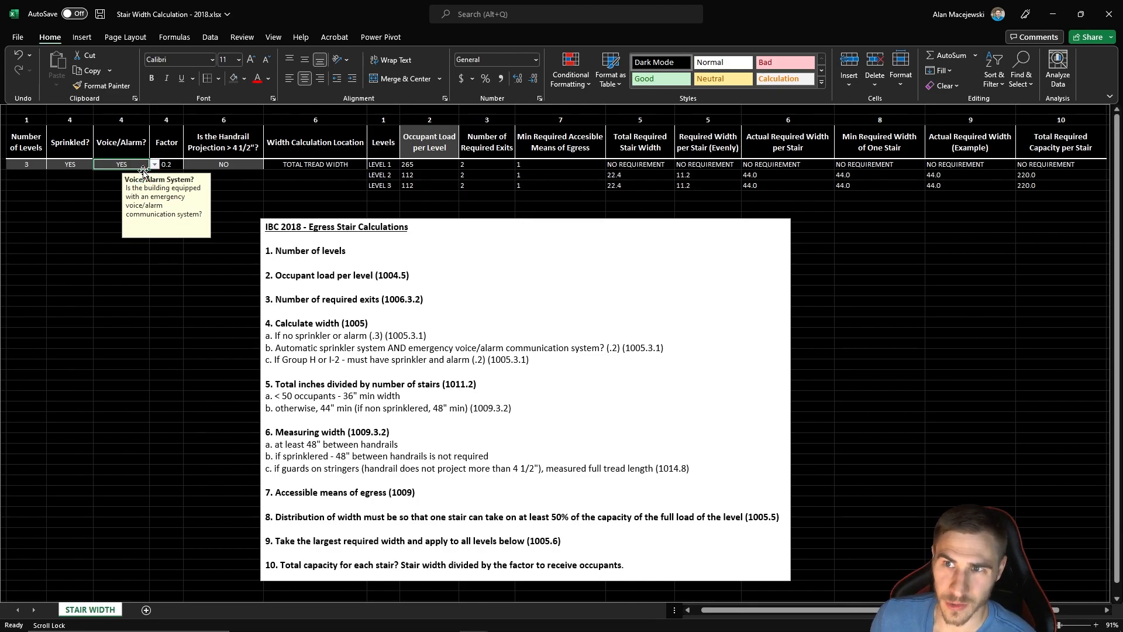
pyautogui.click(155, 275)
pyautogui.click(159, 308)
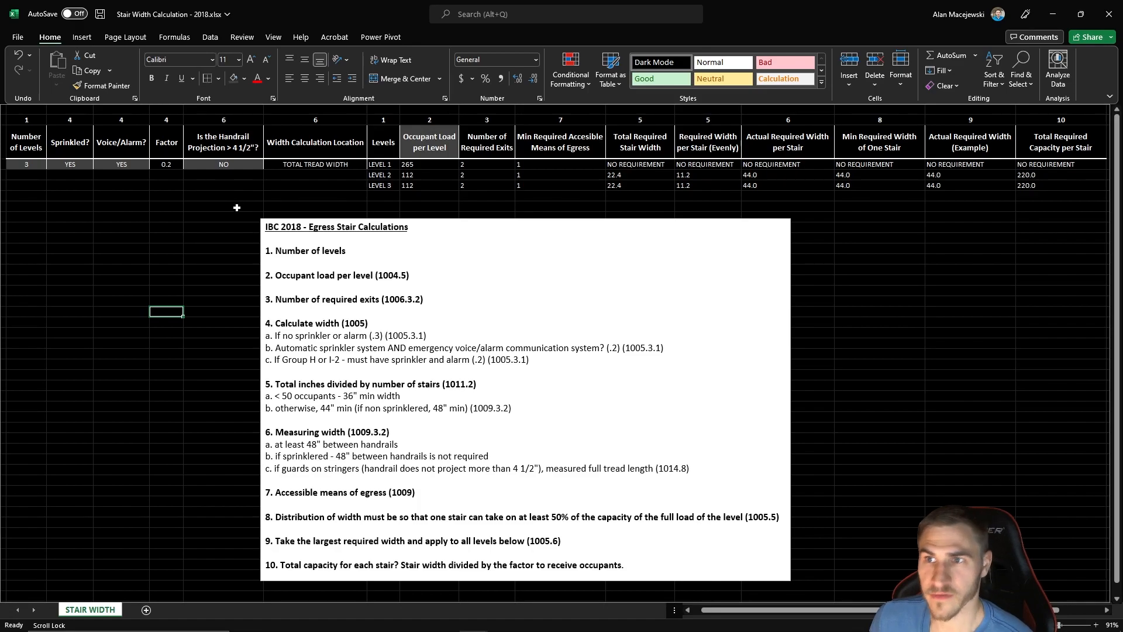
# - Read the handrail projection note and set the Handrail Projection > 4 1/2" option to YES
pyautogui.click(225, 166)
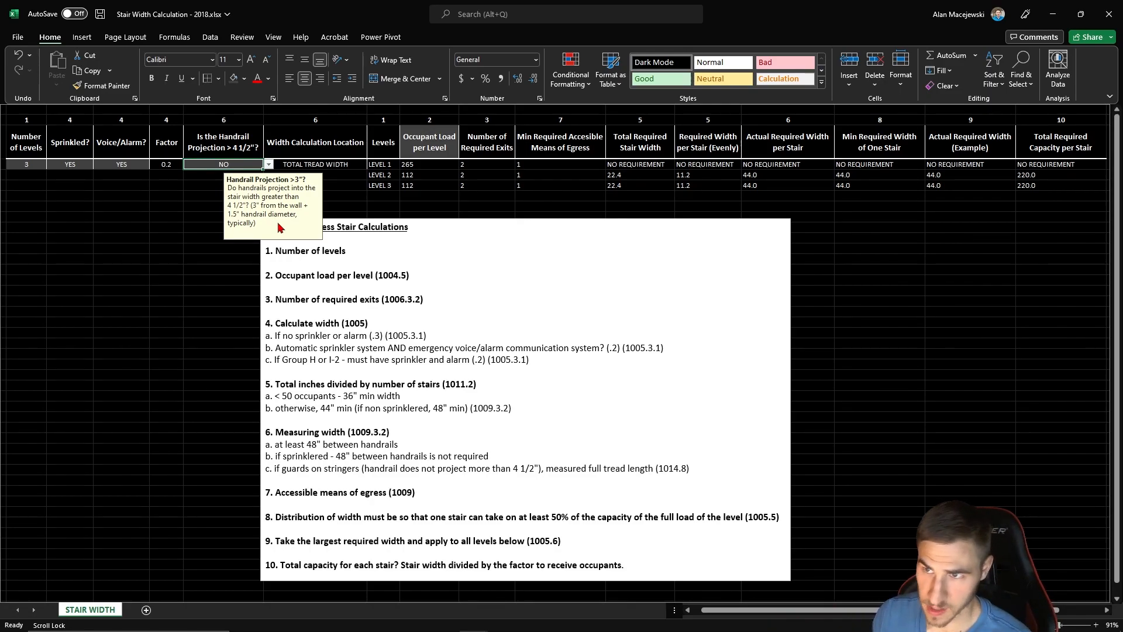
pyautogui.click(121, 237)
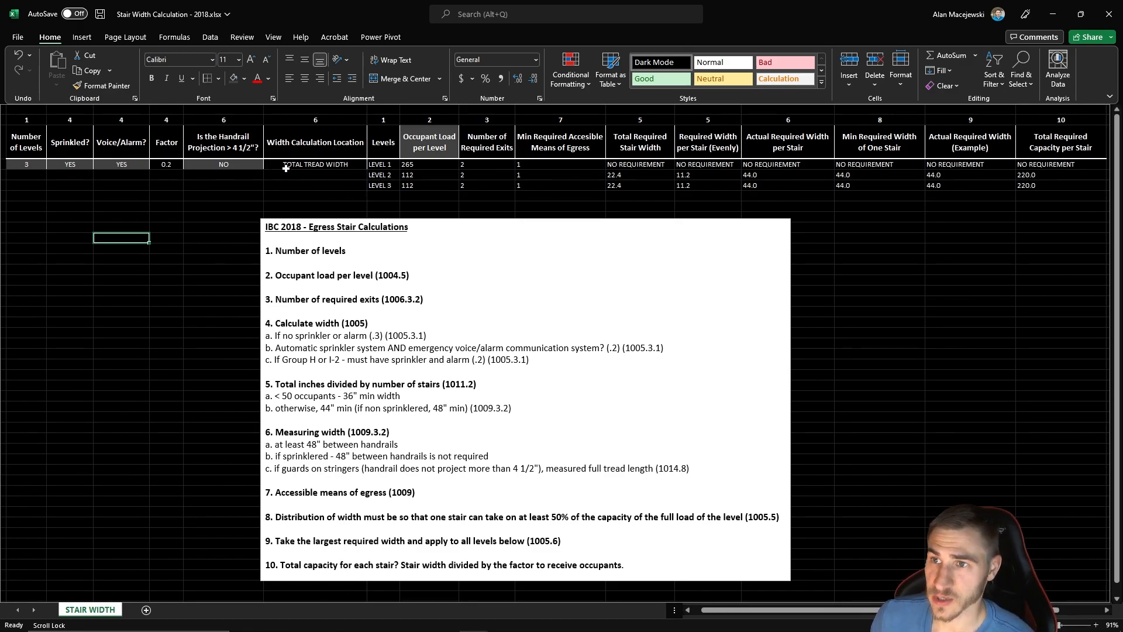
pyautogui.click(245, 194)
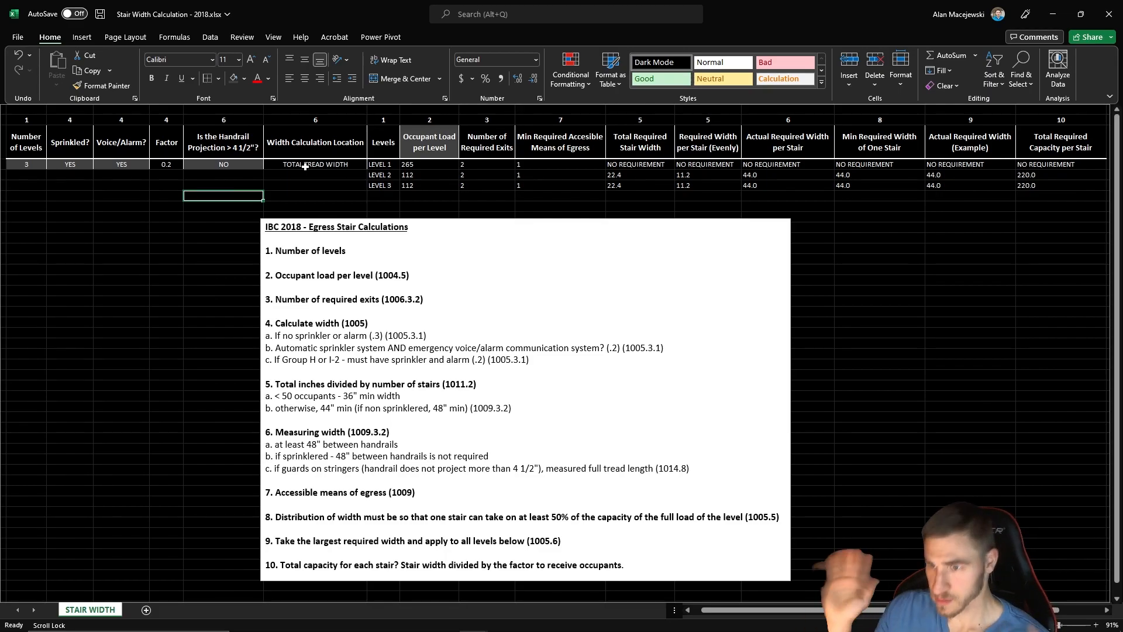
pyautogui.click(243, 163)
pyautogui.click(268, 165)
pyautogui.click(193, 174)
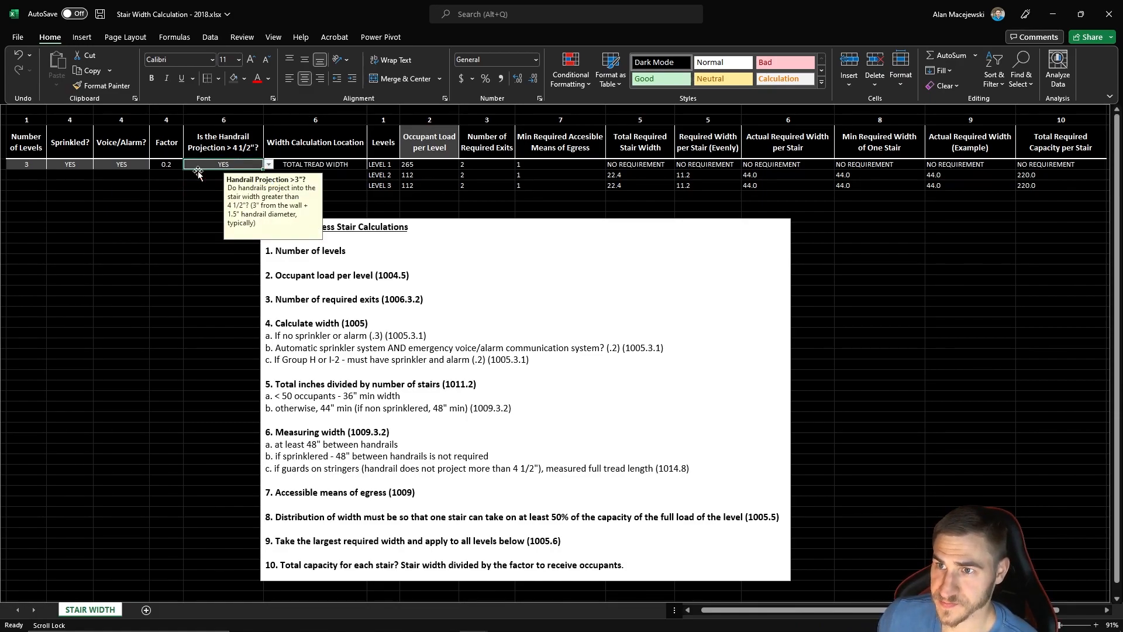
pyautogui.click(222, 238)
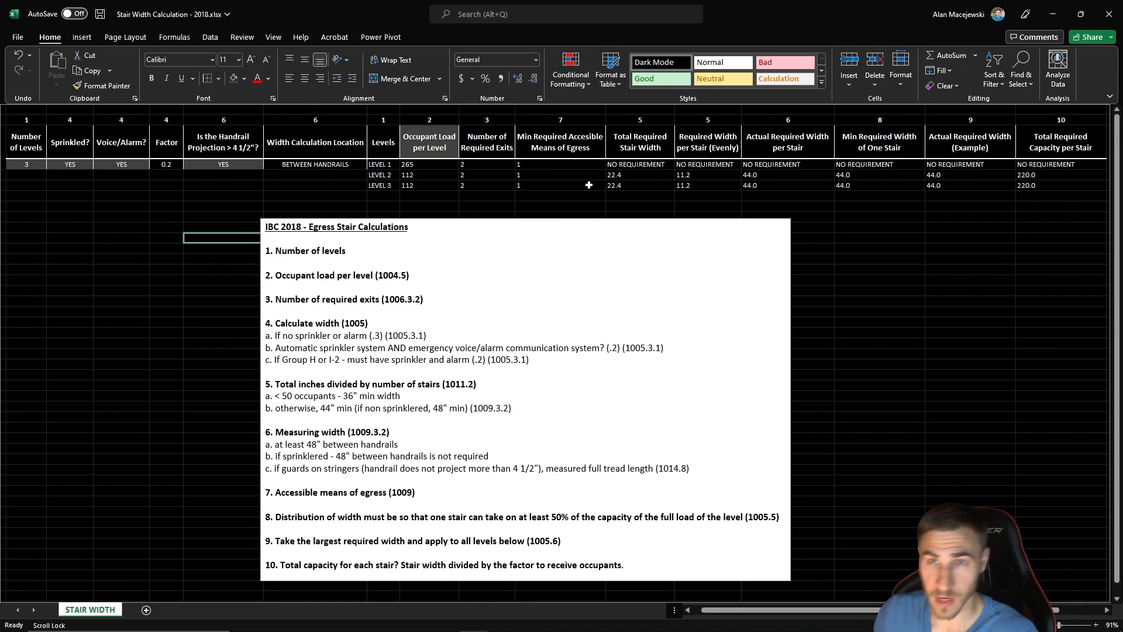
# - Check the width calculation location and set the Handrail Projection > 4 1/2" option back to NO
pyautogui.click(310, 166)
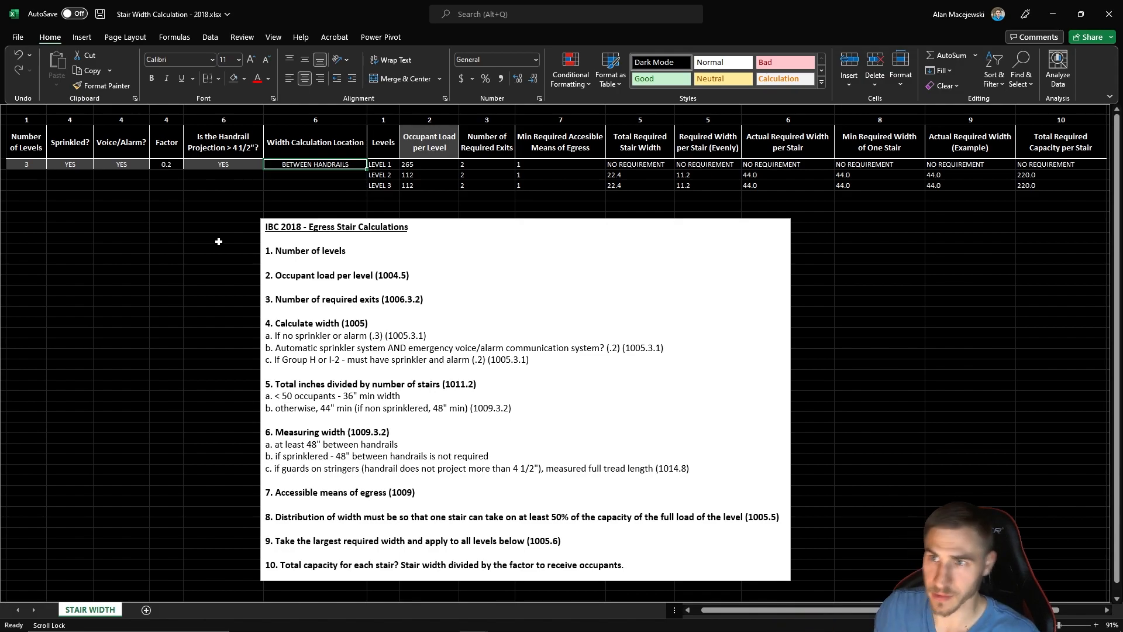
pyautogui.click(251, 165)
pyautogui.click(268, 165)
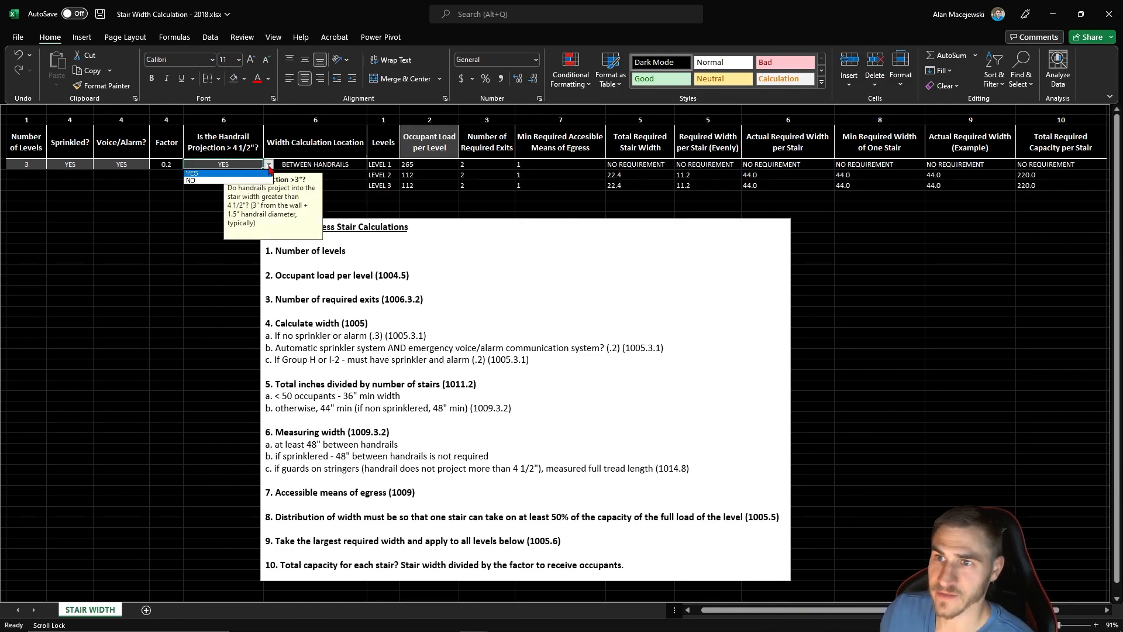
pyautogui.click(244, 182)
pyautogui.click(176, 238)
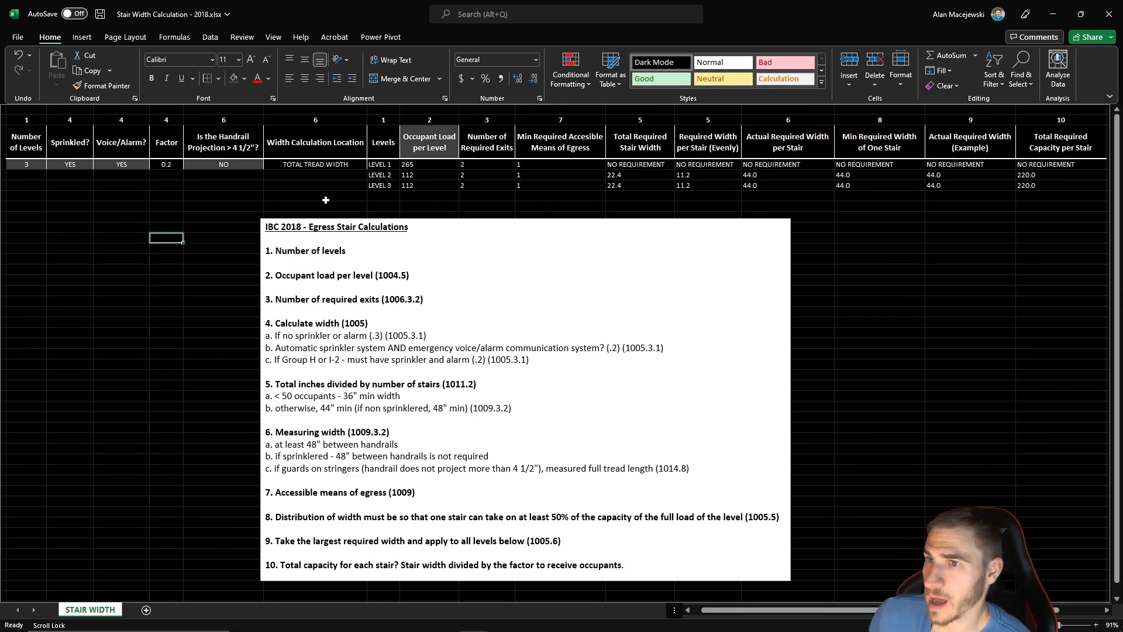
# - Set the number of levels to 4 and enter an occupant load of 300 for Level 4
pyautogui.click(38, 165)
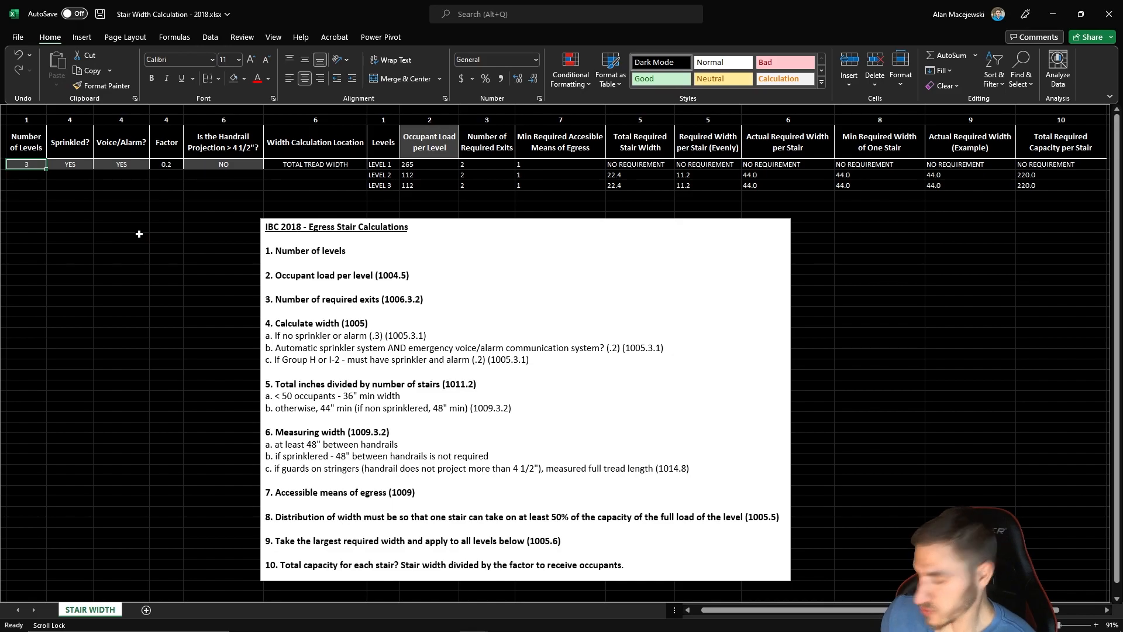
pyautogui.write('4')
pyautogui.press('Return')
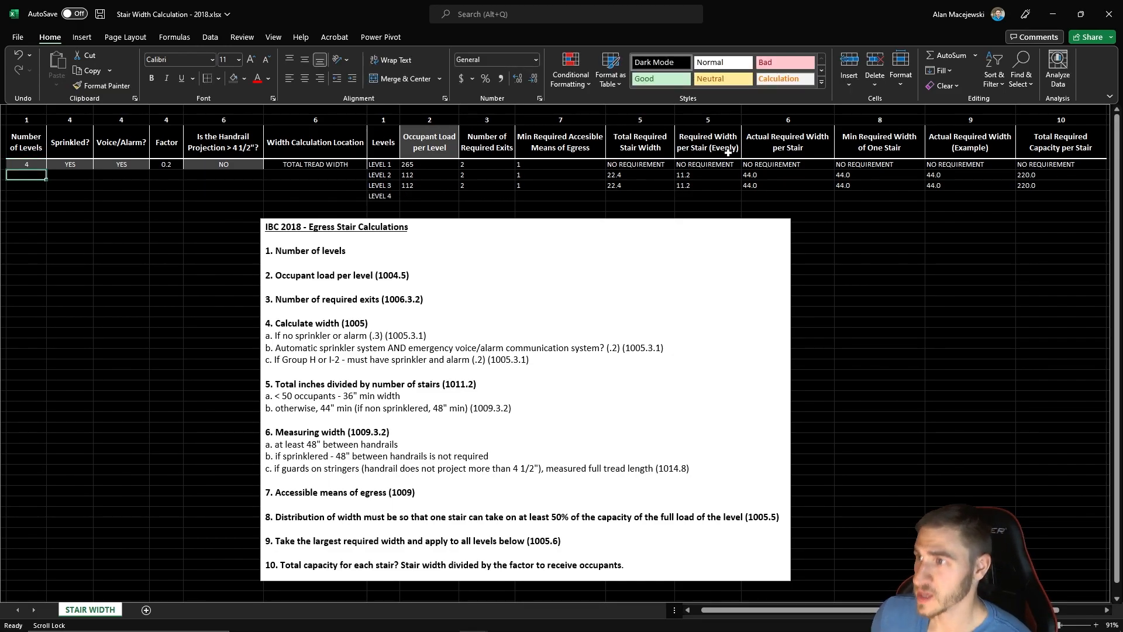
pyautogui.click(425, 194)
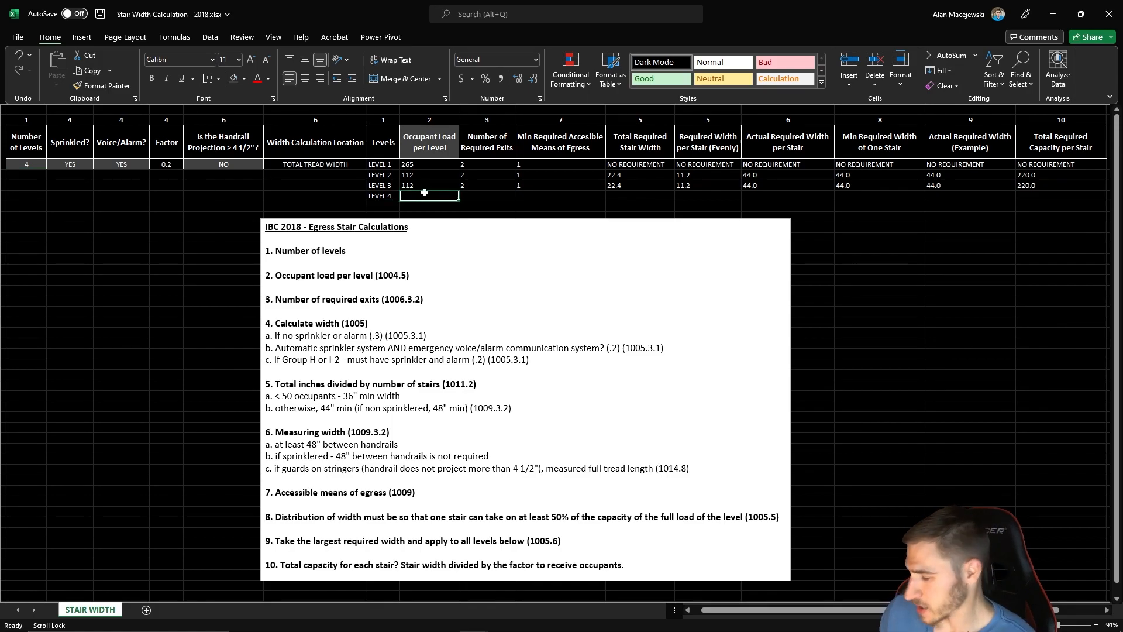
pyautogui.write('300')
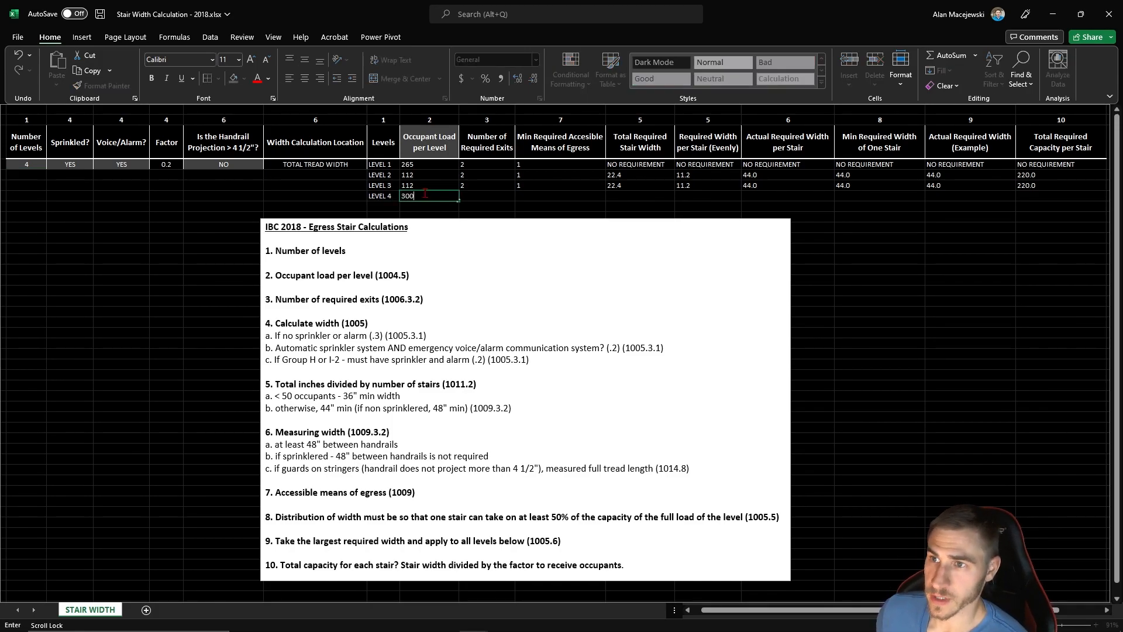
pyautogui.press('Return')
# - Fill the Level 3 formulas from Number of Required Exits through Total Required Capacity per Stair down to Level 4
pyautogui.moveTo(478, 187); pyautogui.dragTo(1099, 202)
pyautogui.click(973, 279)
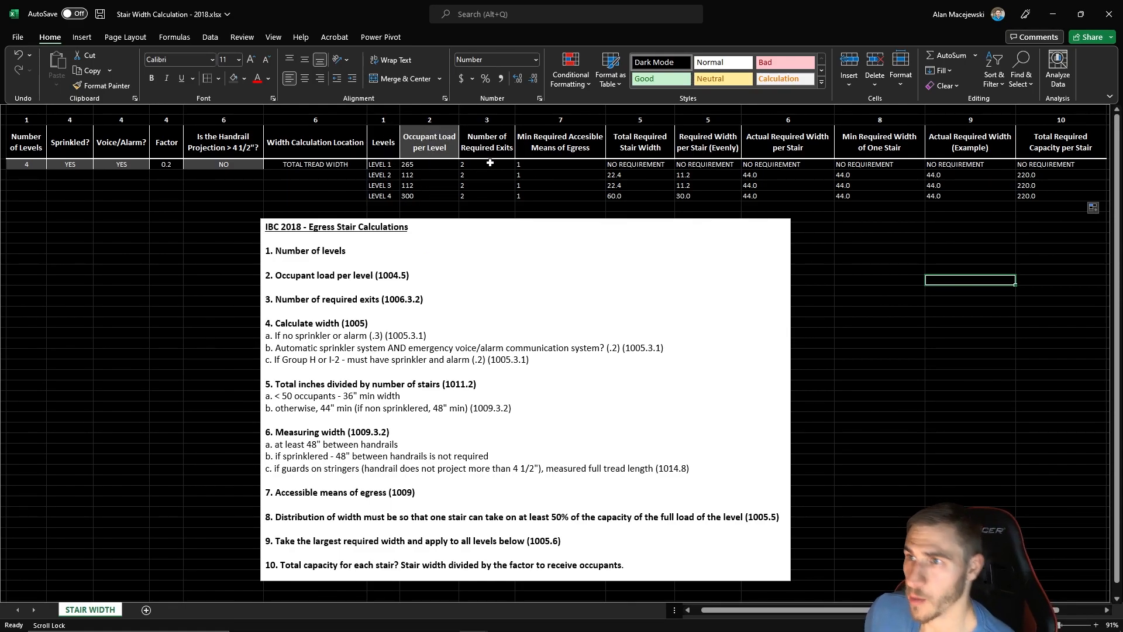
pyautogui.click(484, 195)
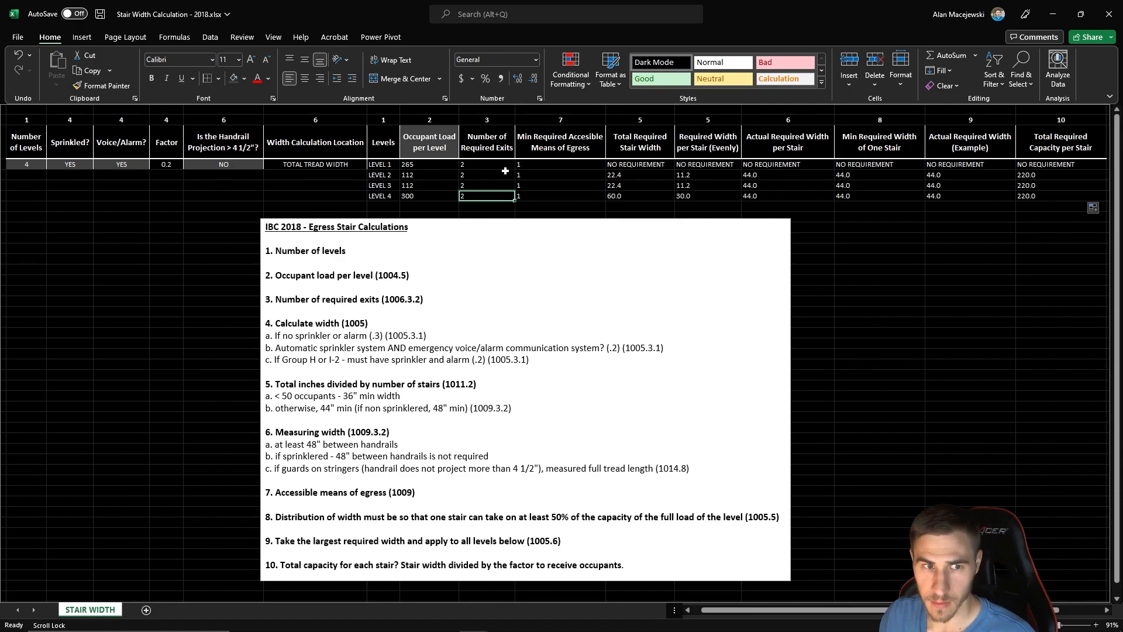
# - Set the Level 3 occupant load to 499 and check that level's number of required exits
pyautogui.click(431, 175)
pyautogui.click(426, 186)
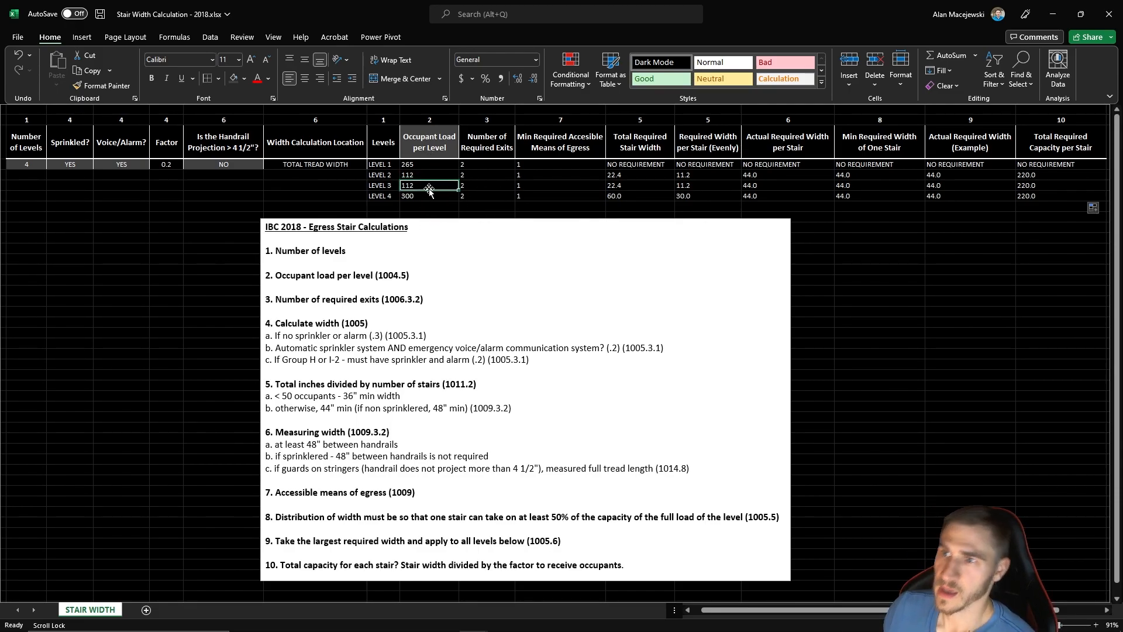
pyautogui.click(485, 186)
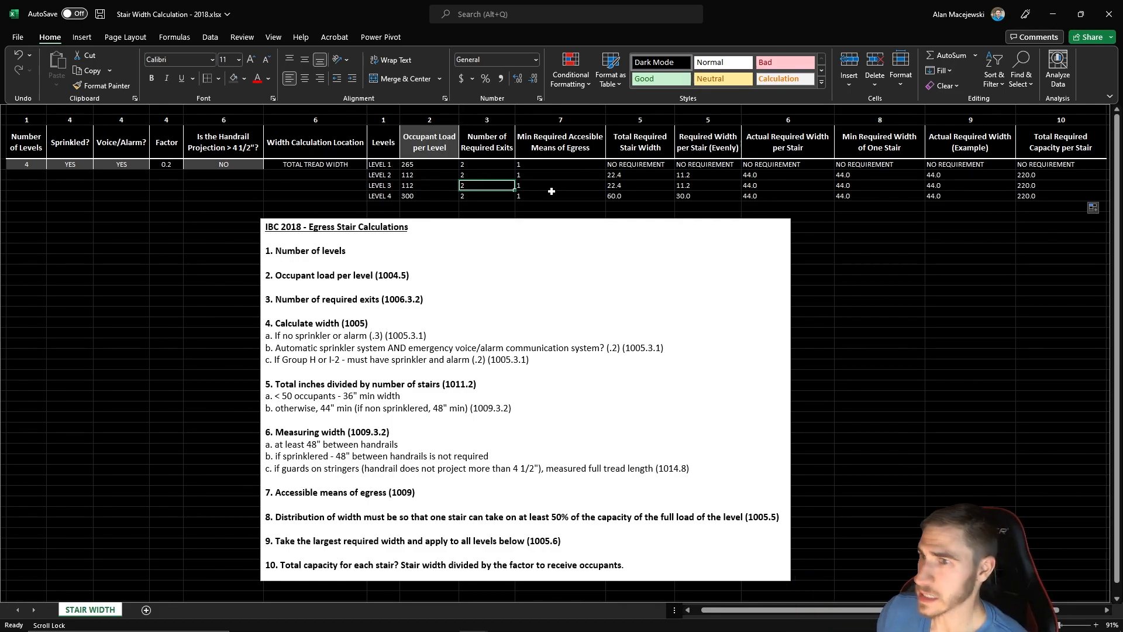
pyautogui.click(424, 187)
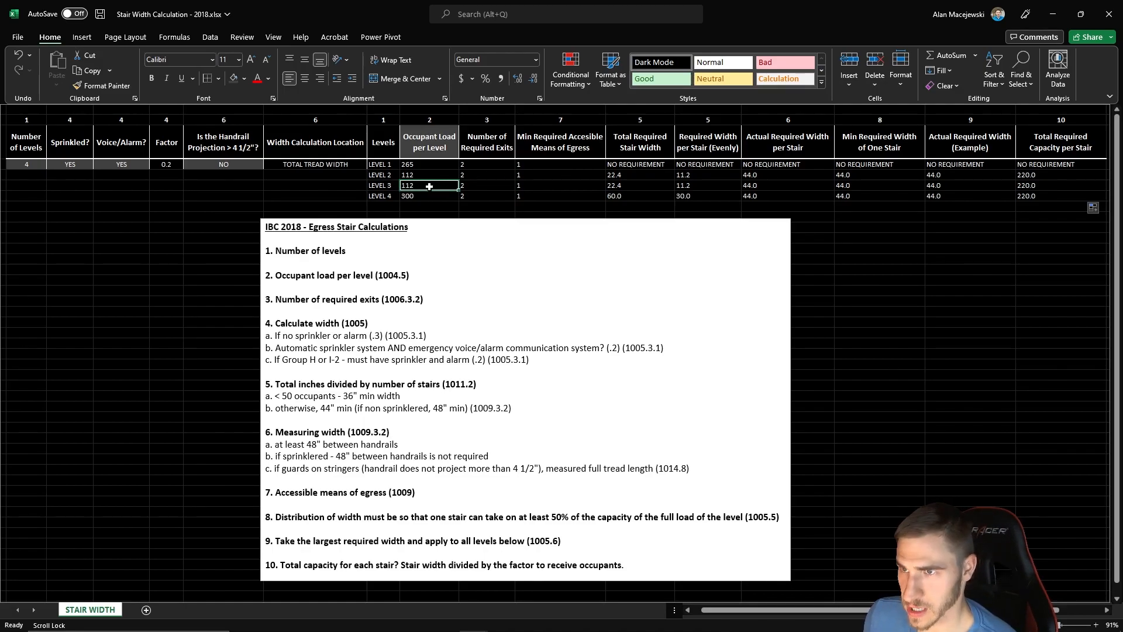
pyautogui.write('499')
pyautogui.press('Return')
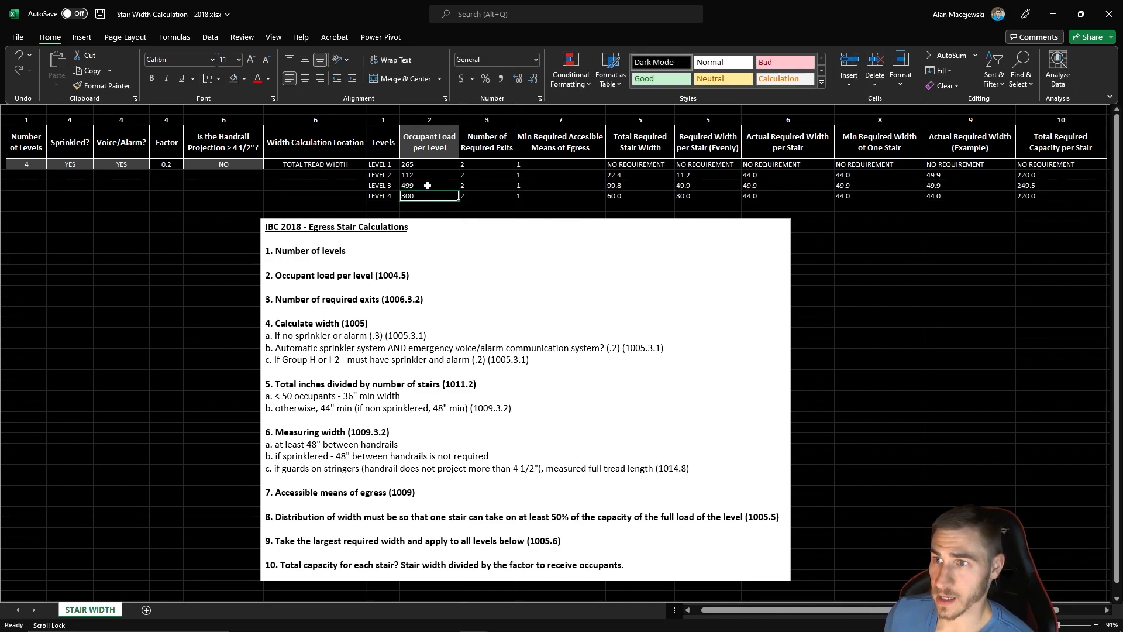
pyautogui.click(484, 193)
pyautogui.click(500, 187)
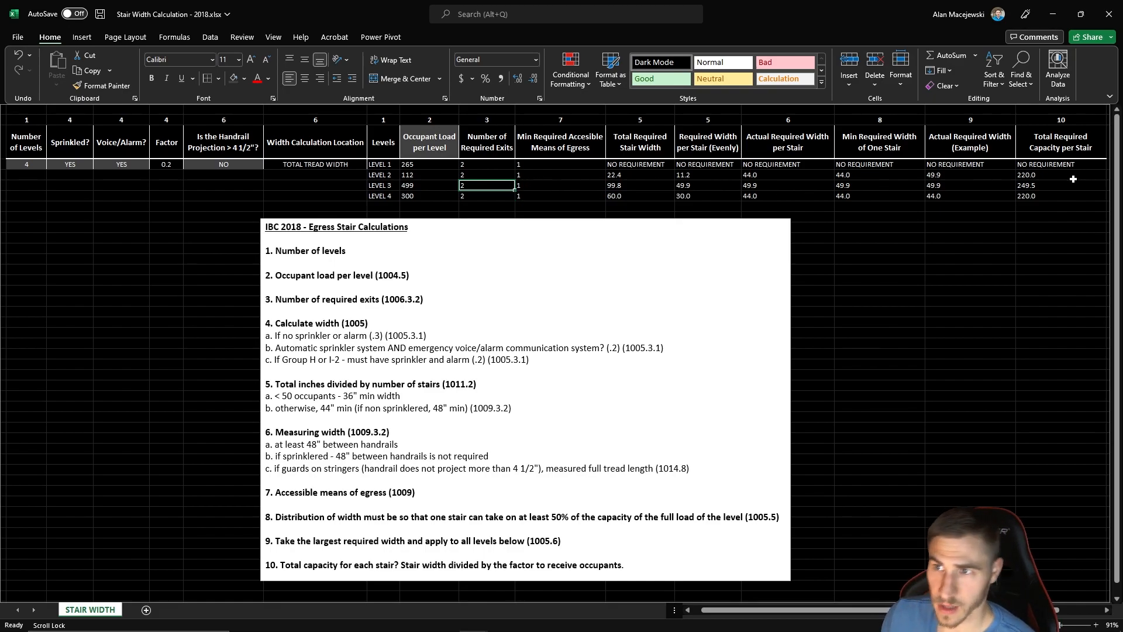
# - Set the Level 3 occupant load to 500
pyautogui.click(429, 186)
pyautogui.write('500')
pyautogui.press('Return')
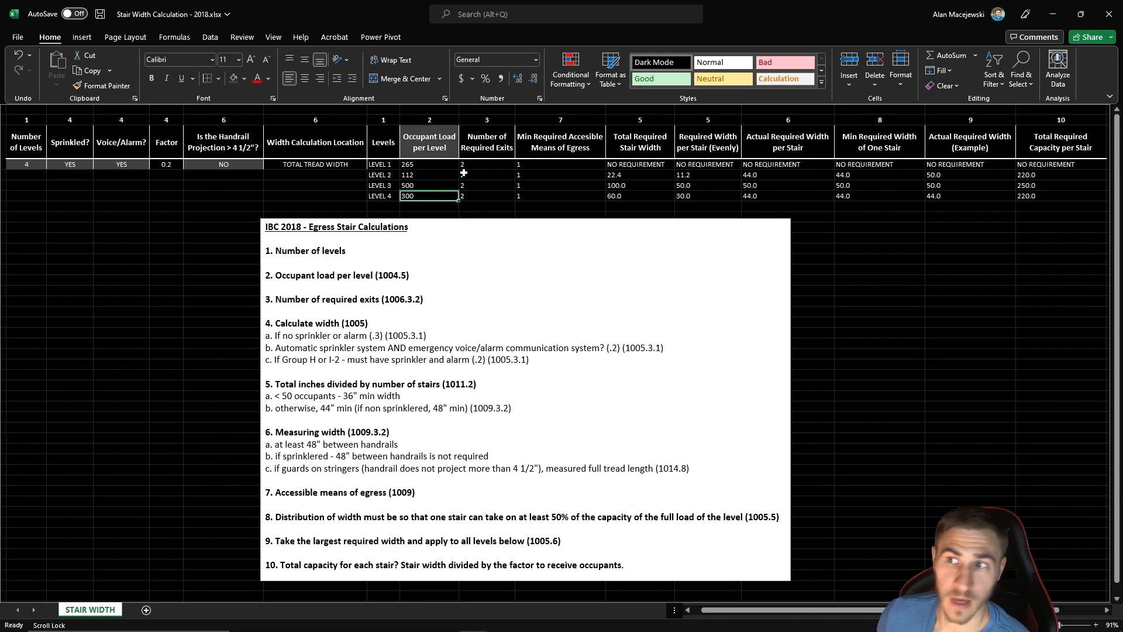
# - Set the Level 3 occupant load to 501 and check that level's required exits and accessible means of egress
pyautogui.click(432, 185)
pyautogui.write('501')
pyautogui.press('Return')
pyautogui.click(490, 186)
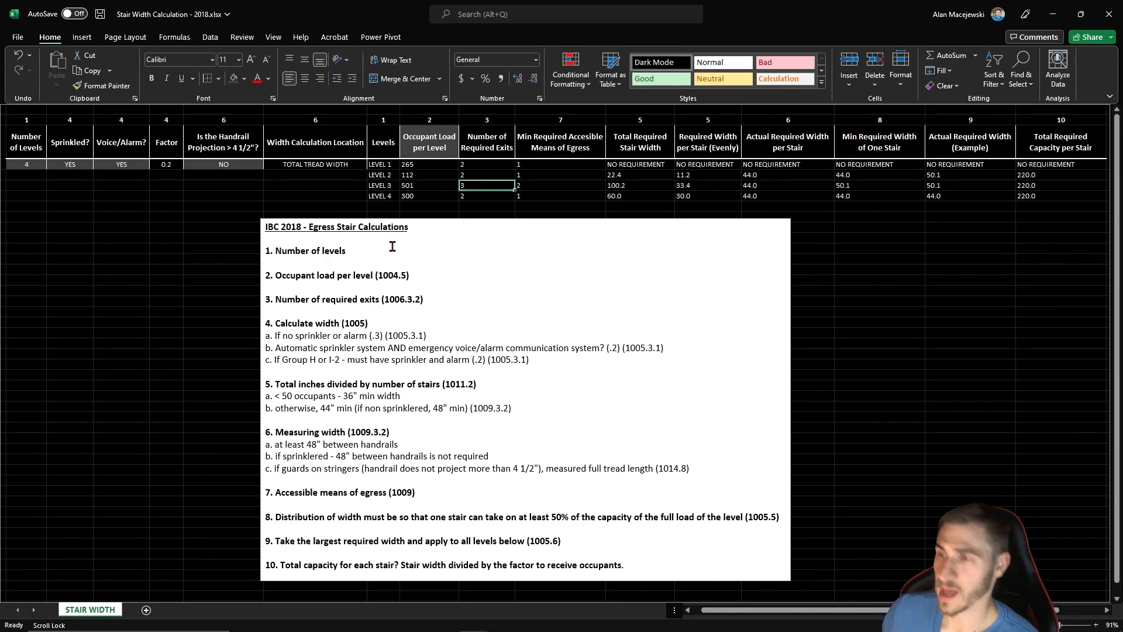
pyautogui.click(547, 193)
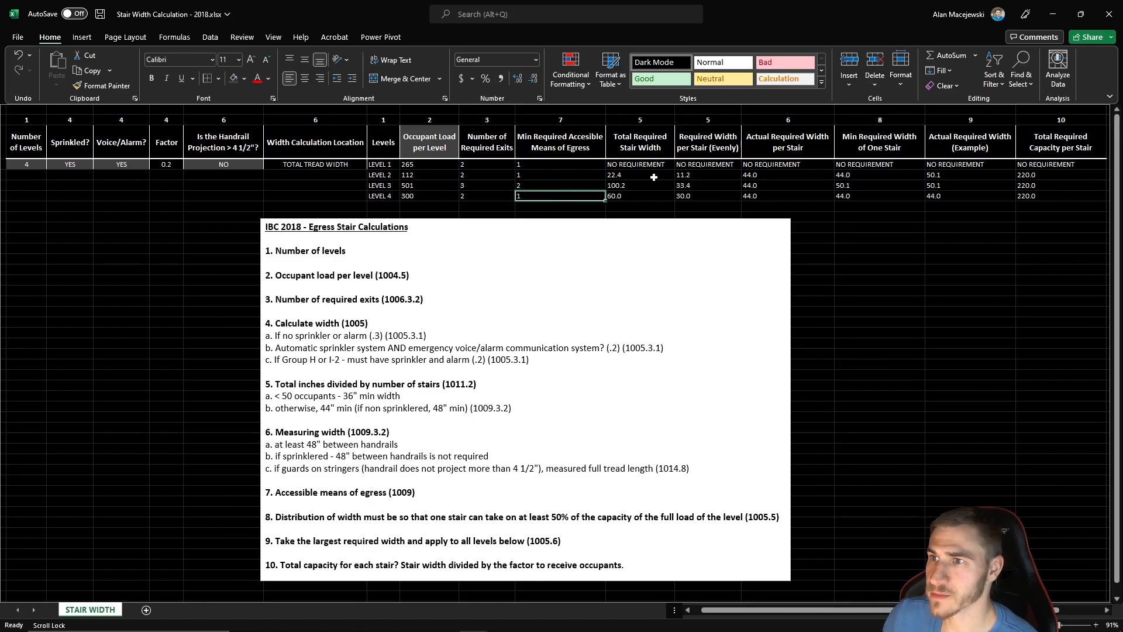
pyautogui.click(573, 188)
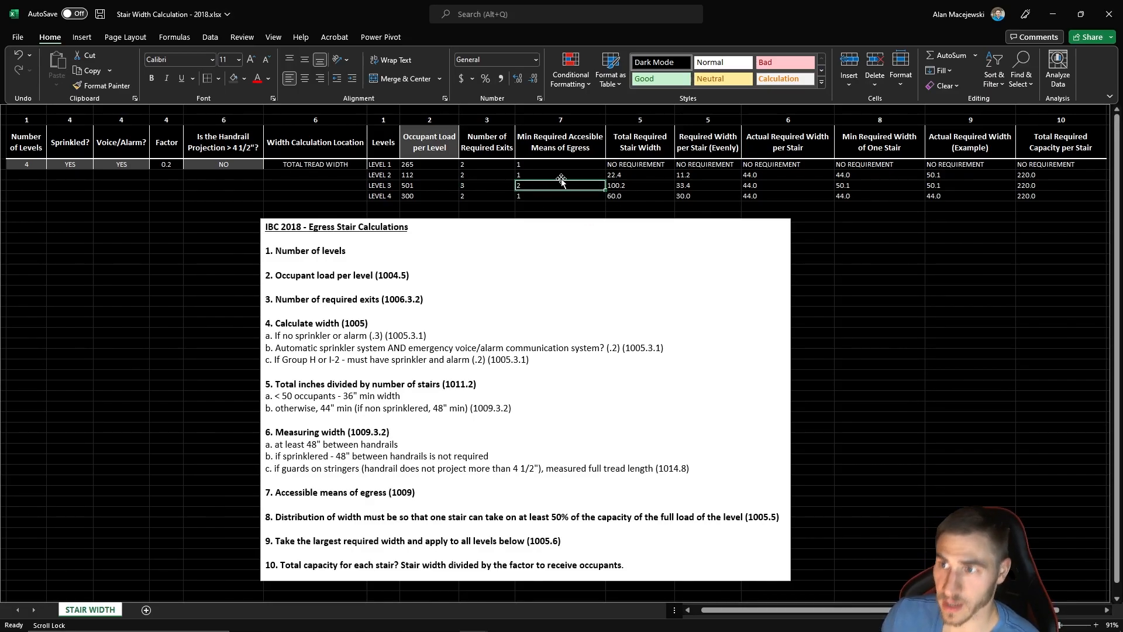
pyautogui.press('Left')
pyautogui.press('Left')
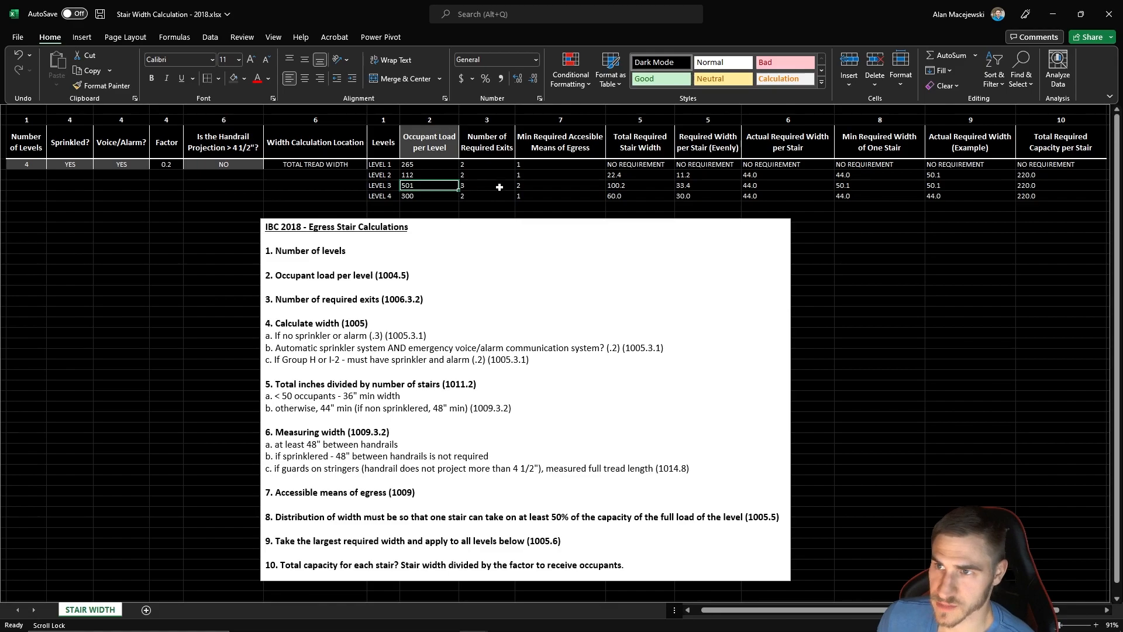
# - Compare the number of required exits and minimum accessible means of egress across Levels 1 to 4
pyautogui.click(493, 185)
pyautogui.click(550, 186)
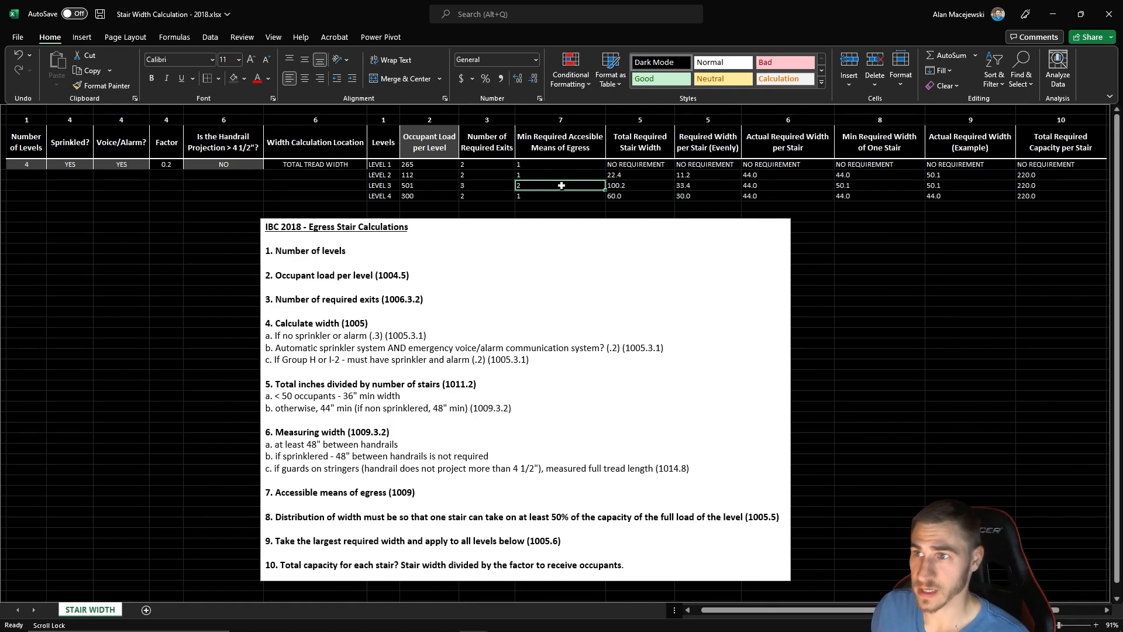
pyautogui.moveTo(483, 186); pyautogui.dragTo(534, 146)
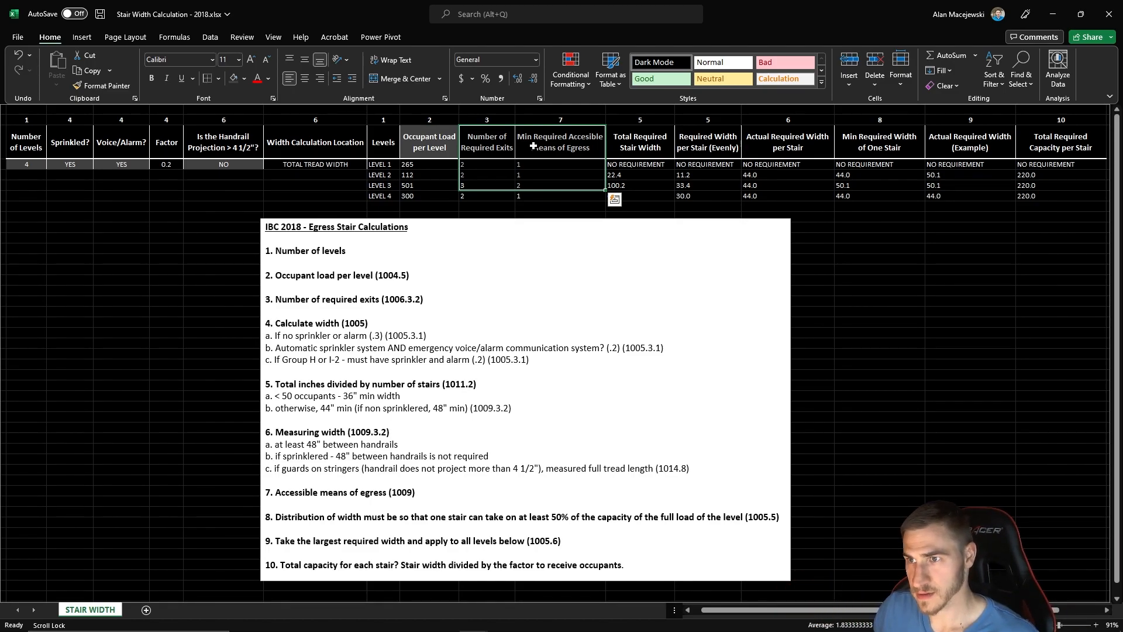
pyautogui.moveTo(478, 165); pyautogui.dragTo(479, 200)
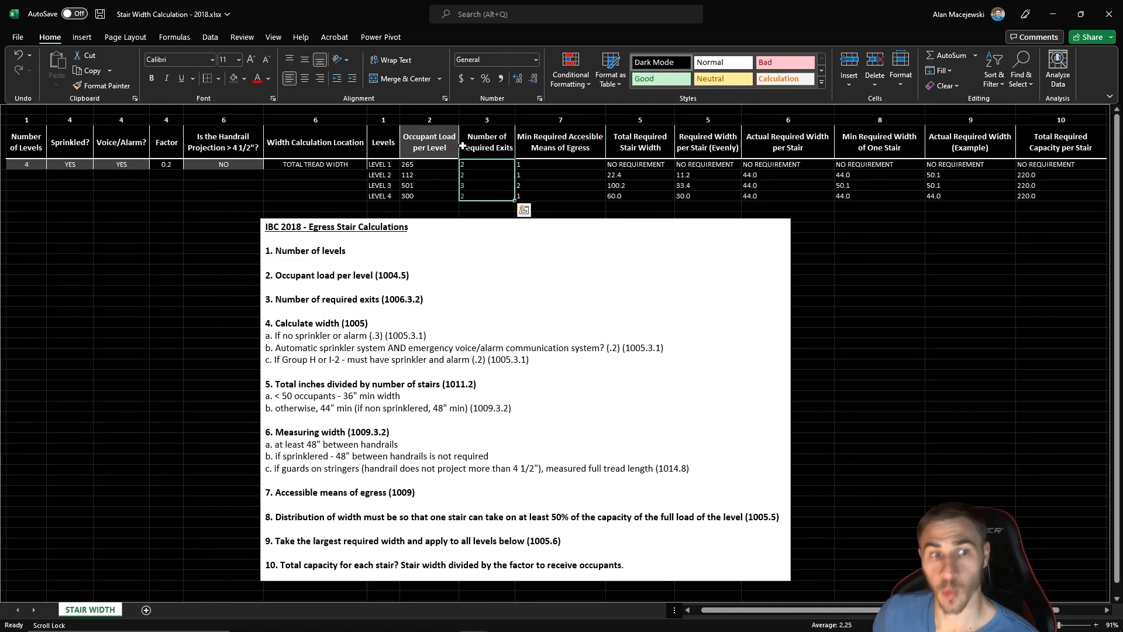
pyautogui.click(482, 193)
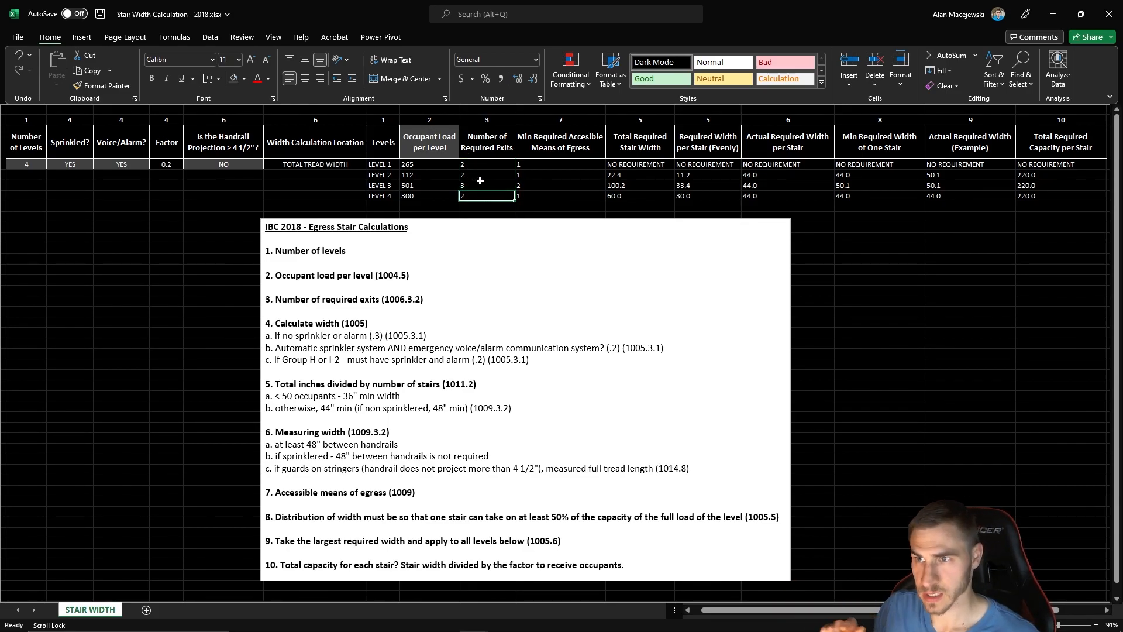
pyautogui.click(485, 175)
pyautogui.click(484, 187)
pyautogui.click(483, 195)
pyautogui.click(476, 175)
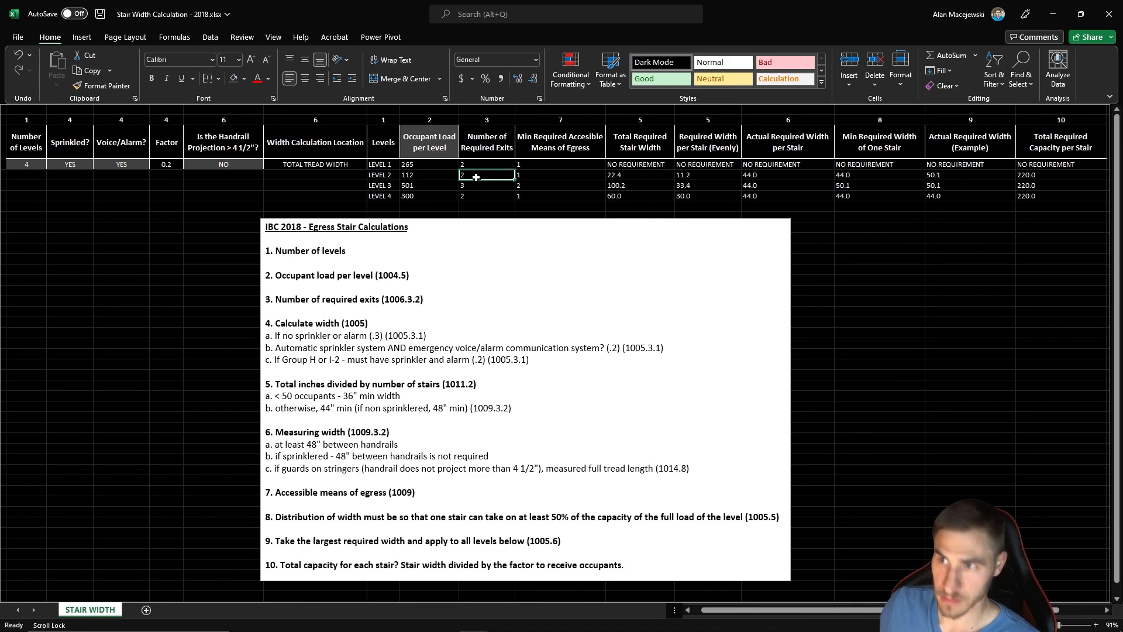
pyautogui.click(473, 186)
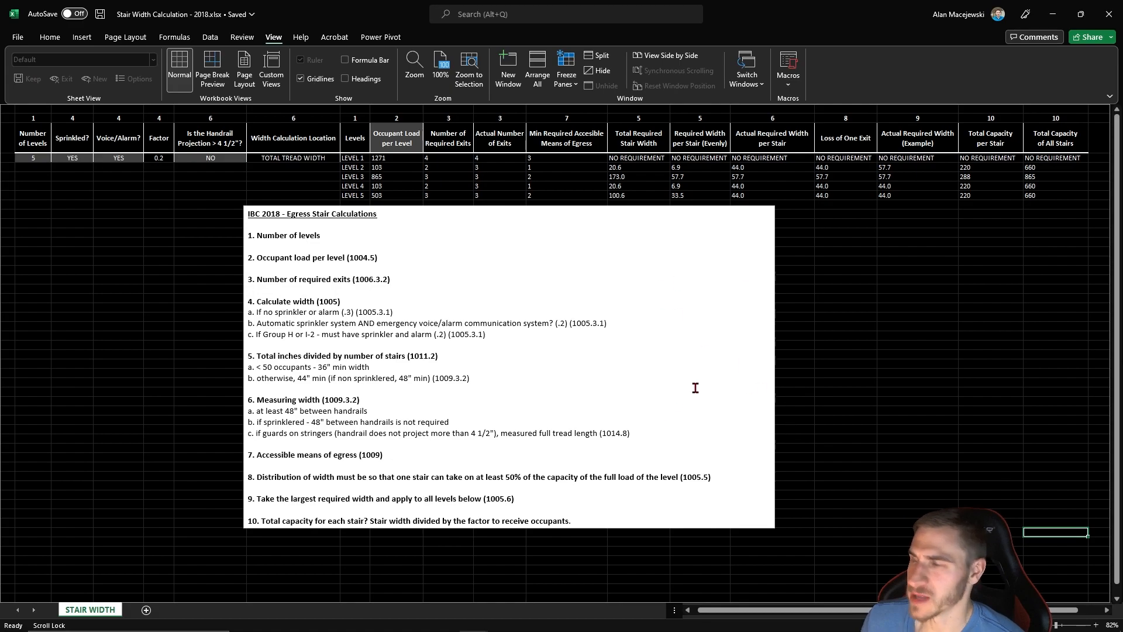
# - Set the Level 3 occupant load to 103 in the five-level version of the table
pyautogui.click(500, 135)
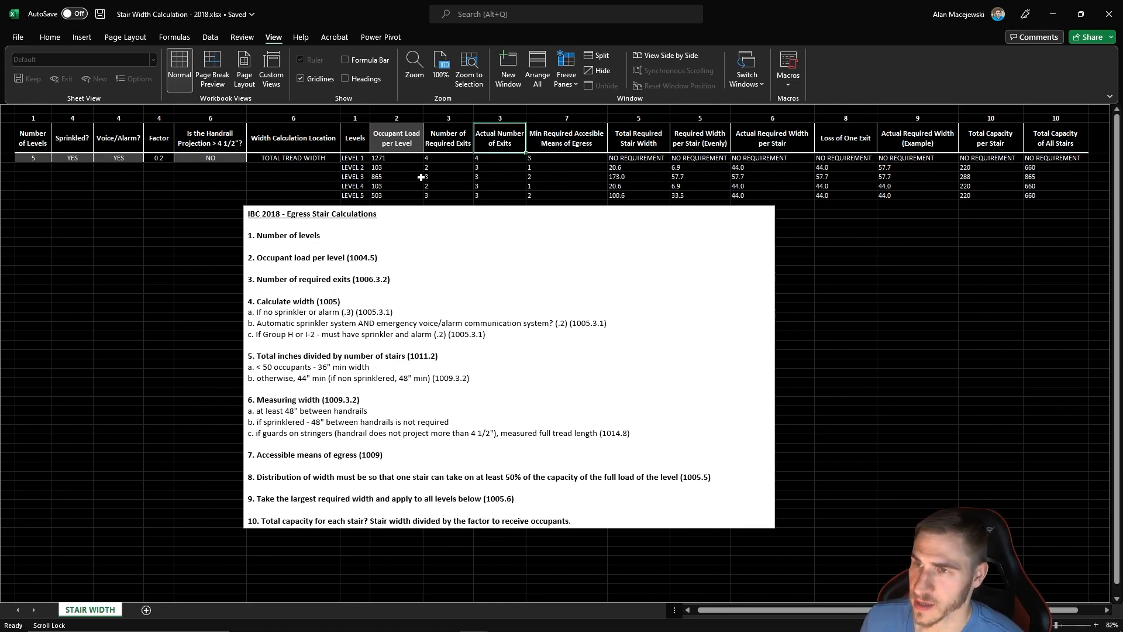
pyautogui.moveTo(392, 160); pyautogui.dragTo(393, 194)
pyautogui.click(260, 184)
pyautogui.click(395, 177)
pyautogui.write('103')
pyautogui.press('Return')
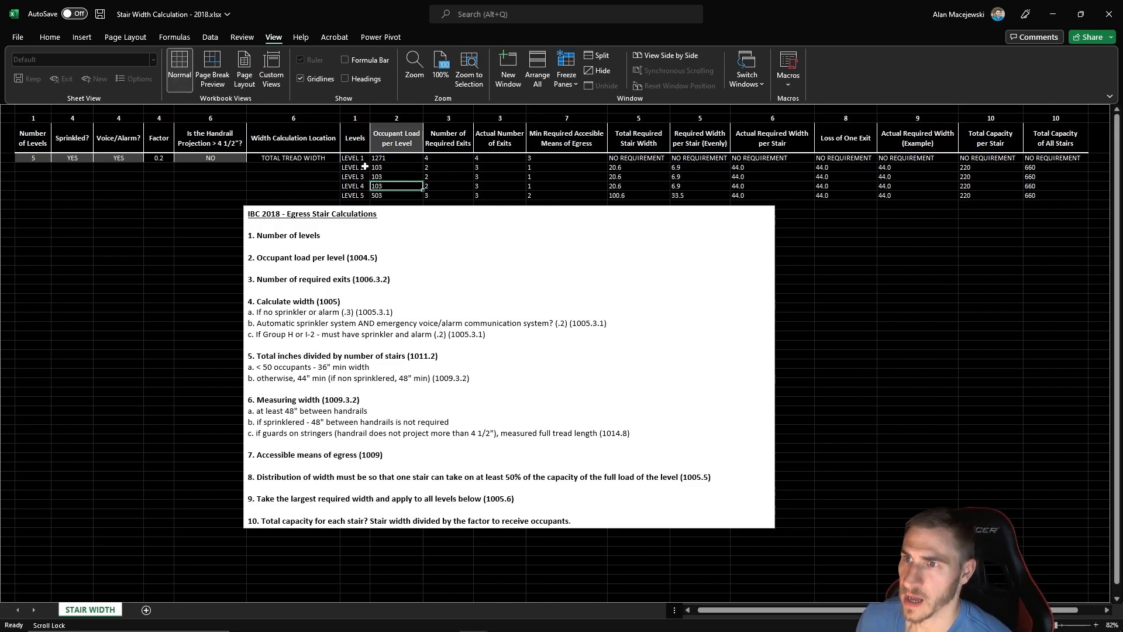
# - Compare the occupant loads with the required and actual numbers of exits on each of the five levels
pyautogui.moveTo(386, 158); pyautogui.dragTo(395, 196)
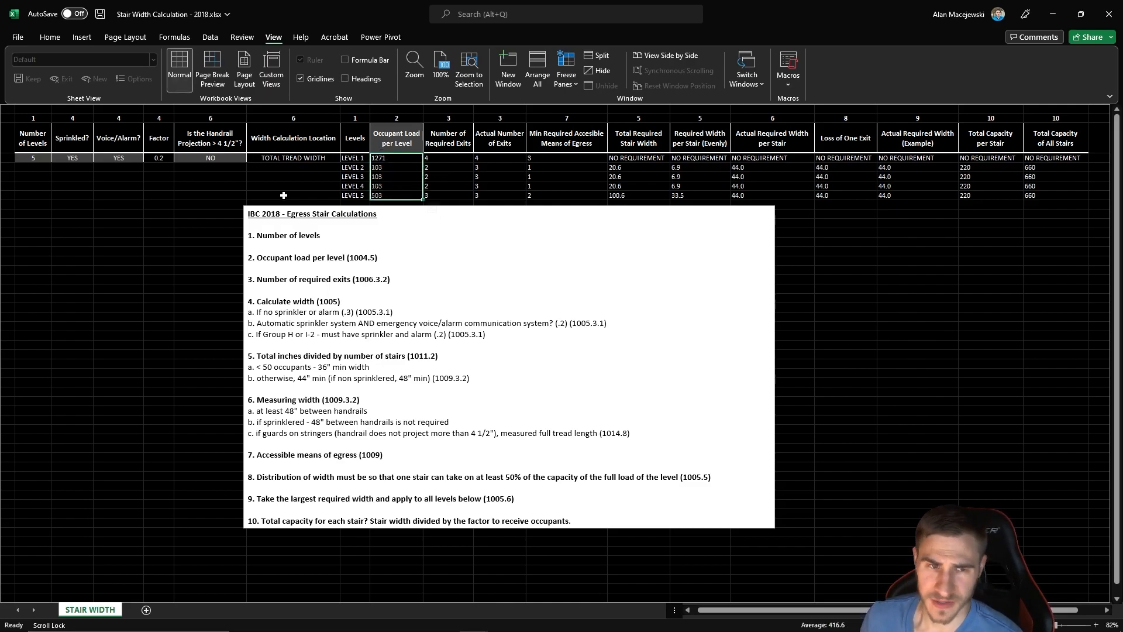
pyautogui.click(217, 168)
pyautogui.click(397, 159)
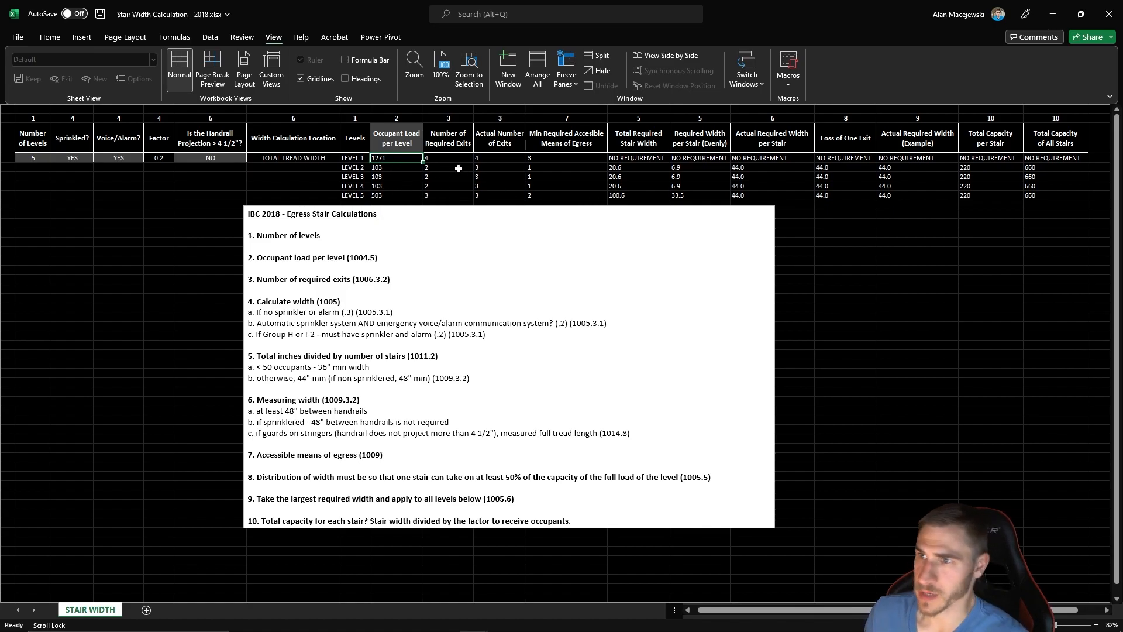
pyautogui.click(490, 138)
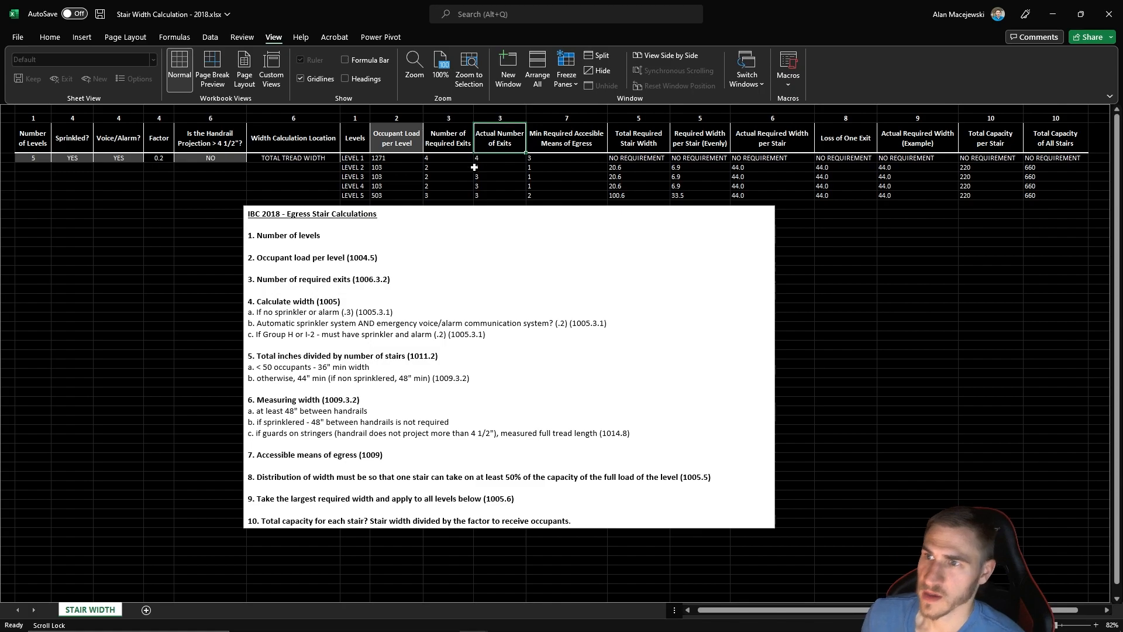
pyautogui.click(438, 186)
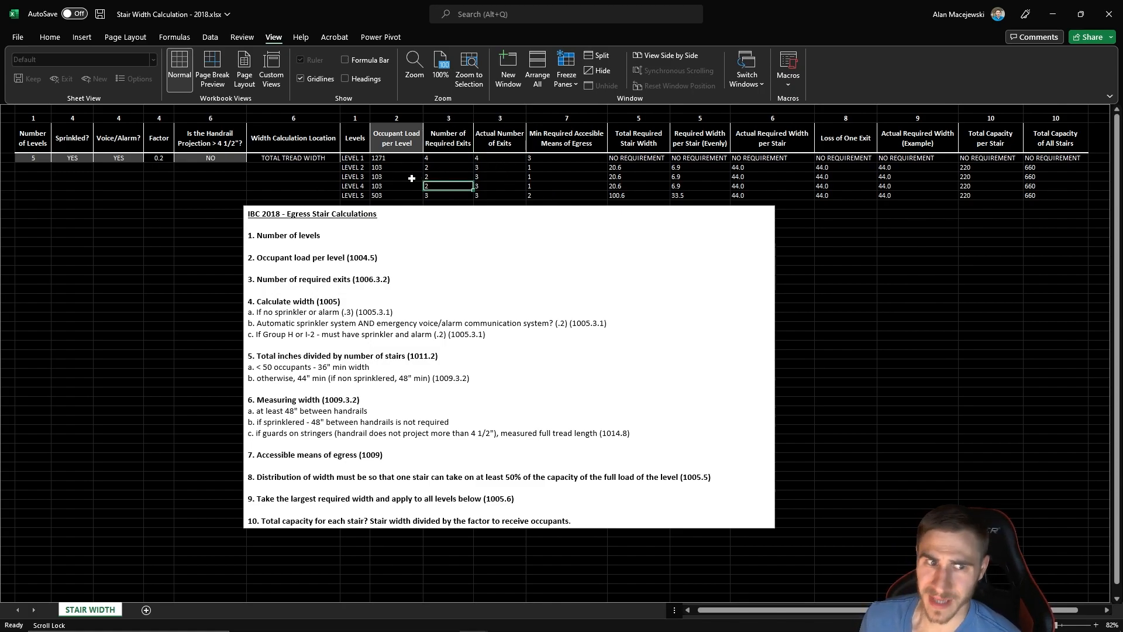
pyautogui.moveTo(382, 158); pyautogui.dragTo(391, 197)
pyautogui.click(441, 170)
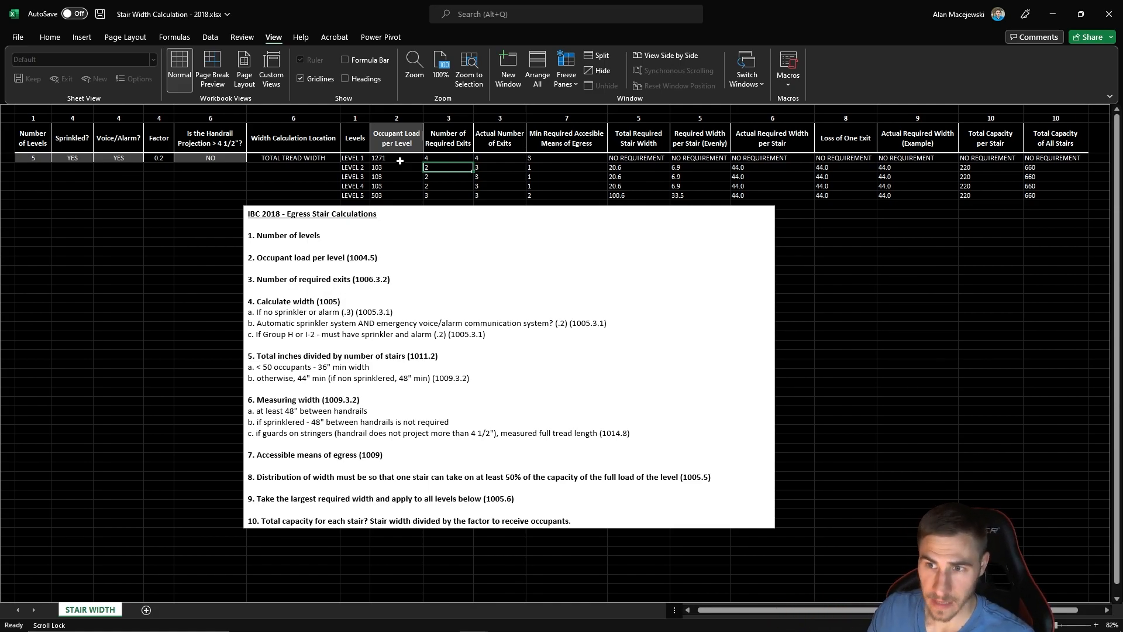
pyautogui.click(497, 177)
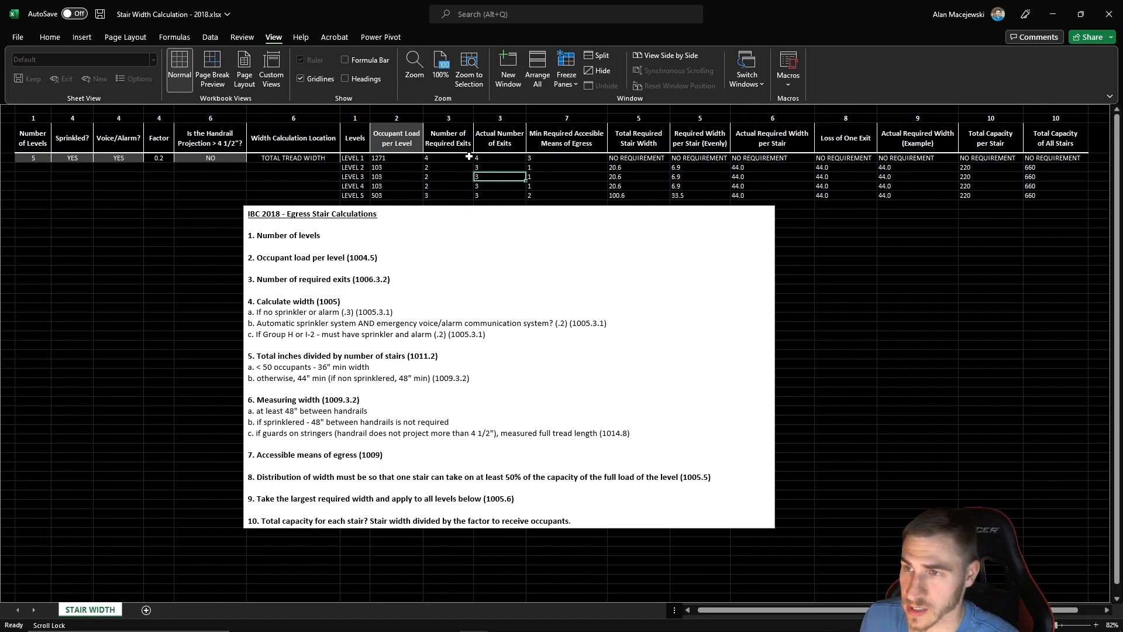
# - Set the Level 5 occupant load to 411 and check the actual number of exits on Levels 2 to 5
pyautogui.press('Left')
pyautogui.press('Left')
pyautogui.press('Down')
pyautogui.press('Down')
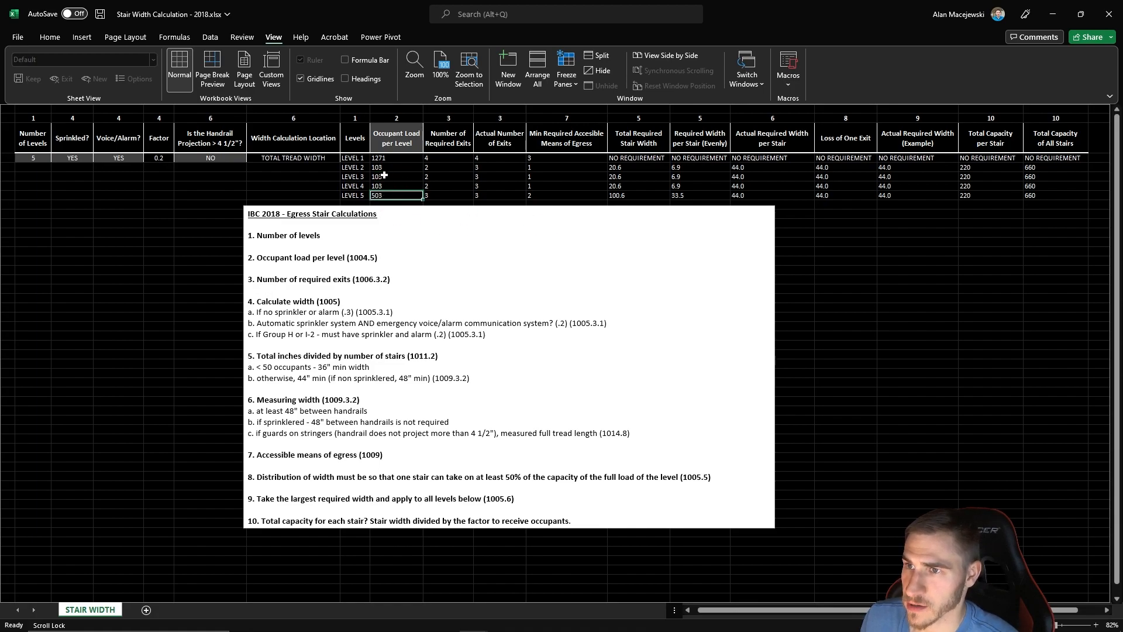
pyautogui.write('411')
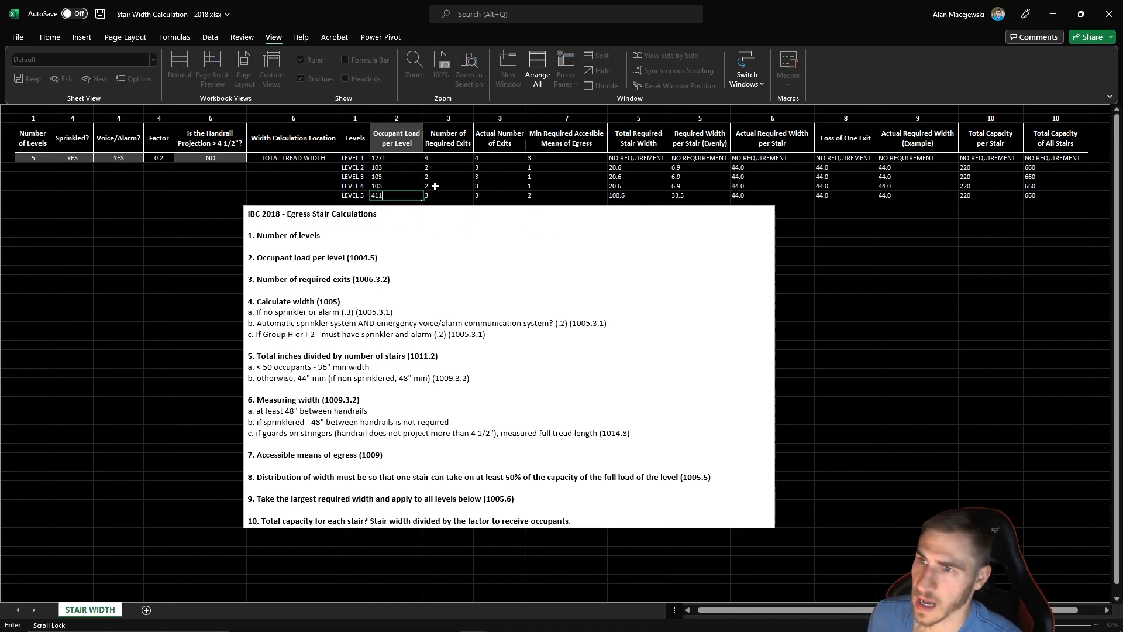
pyautogui.press('Return')
pyautogui.click(489, 197)
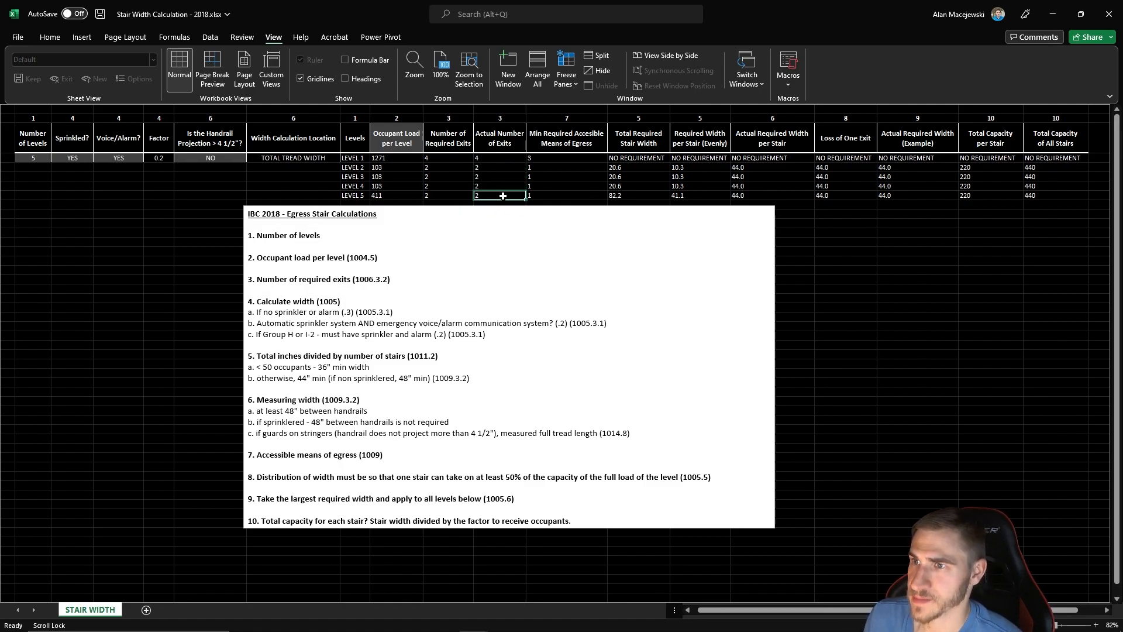
pyautogui.click(402, 193)
pyautogui.moveTo(495, 194); pyautogui.dragTo(493, 168)
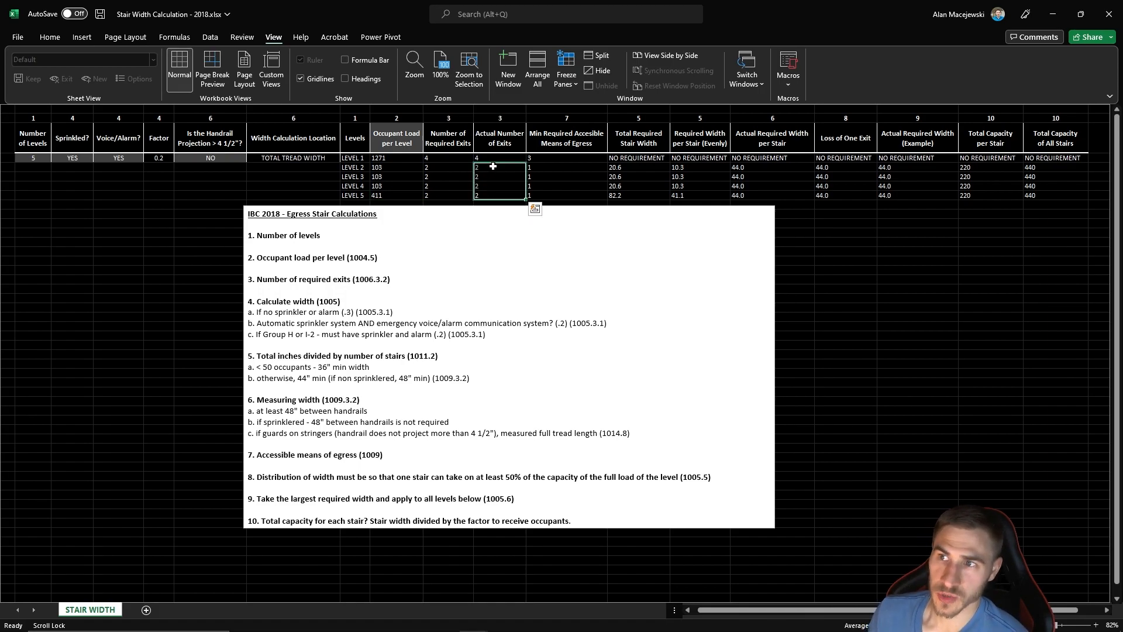
pyautogui.click(443, 185)
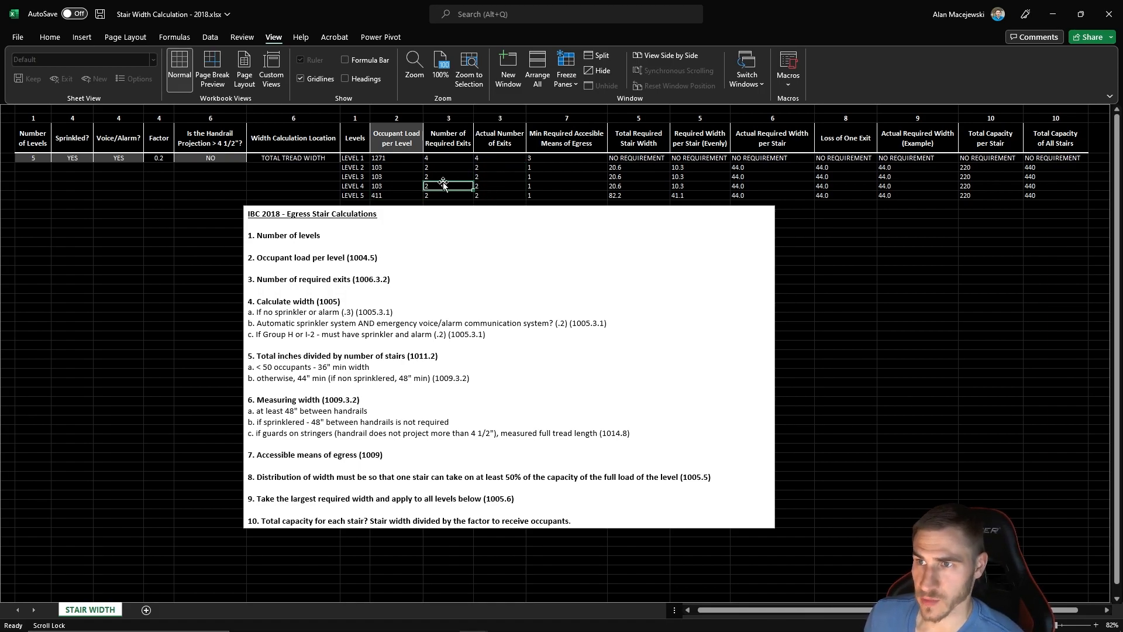
# - Set the Level 5 occupant load to 502 and compare required with actual exits on the levels below
pyautogui.click(385, 195)
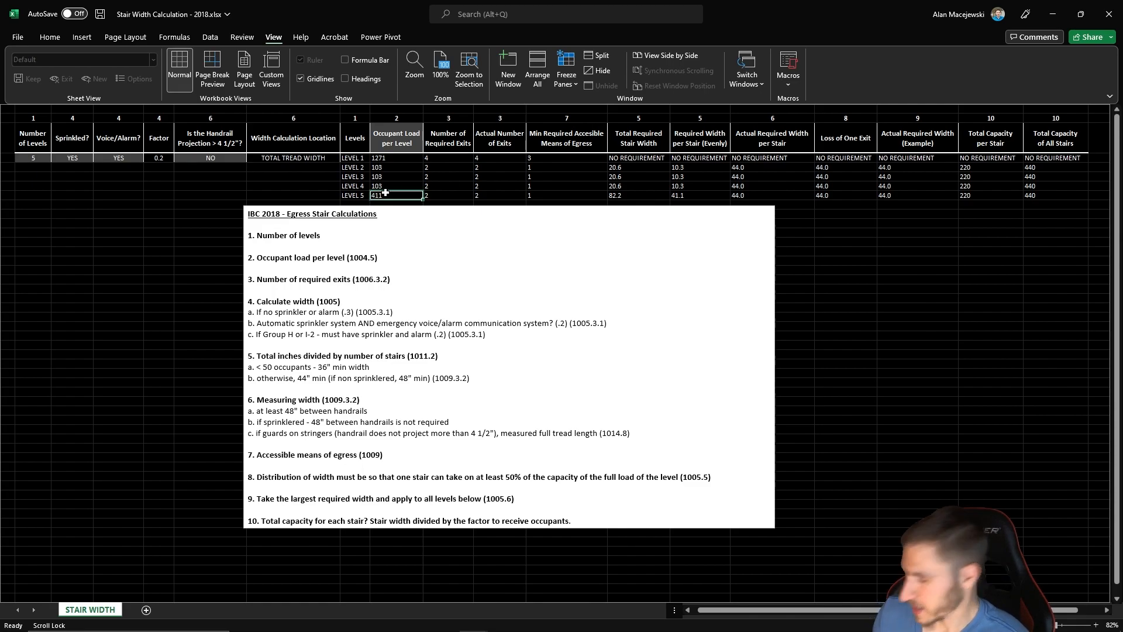
pyautogui.write('502')
pyautogui.press('Return')
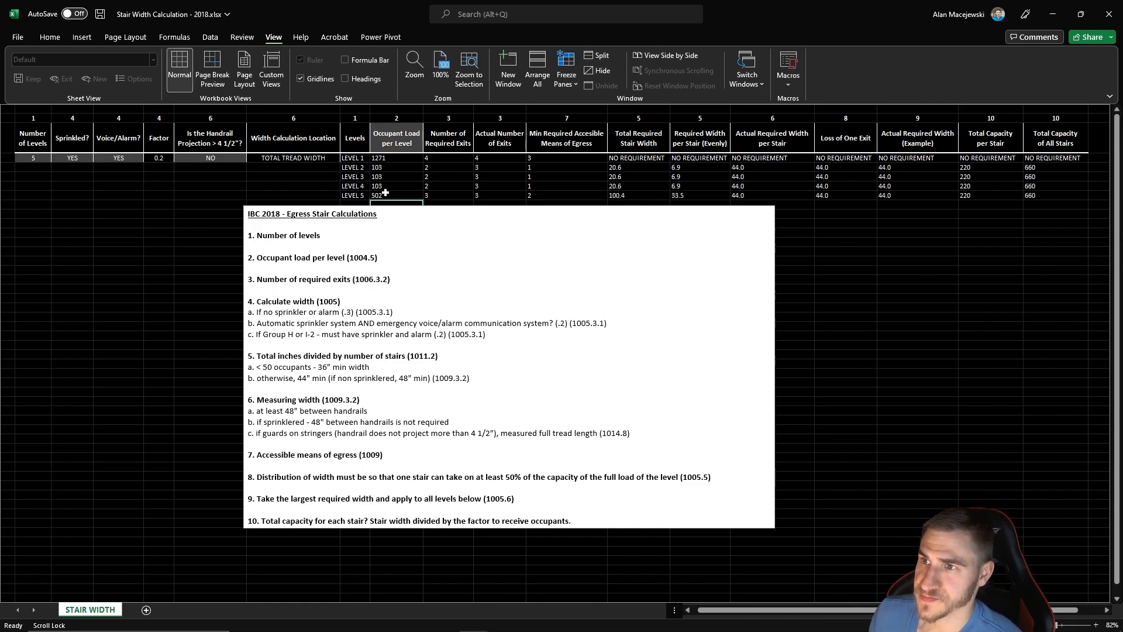
pyautogui.click(507, 194)
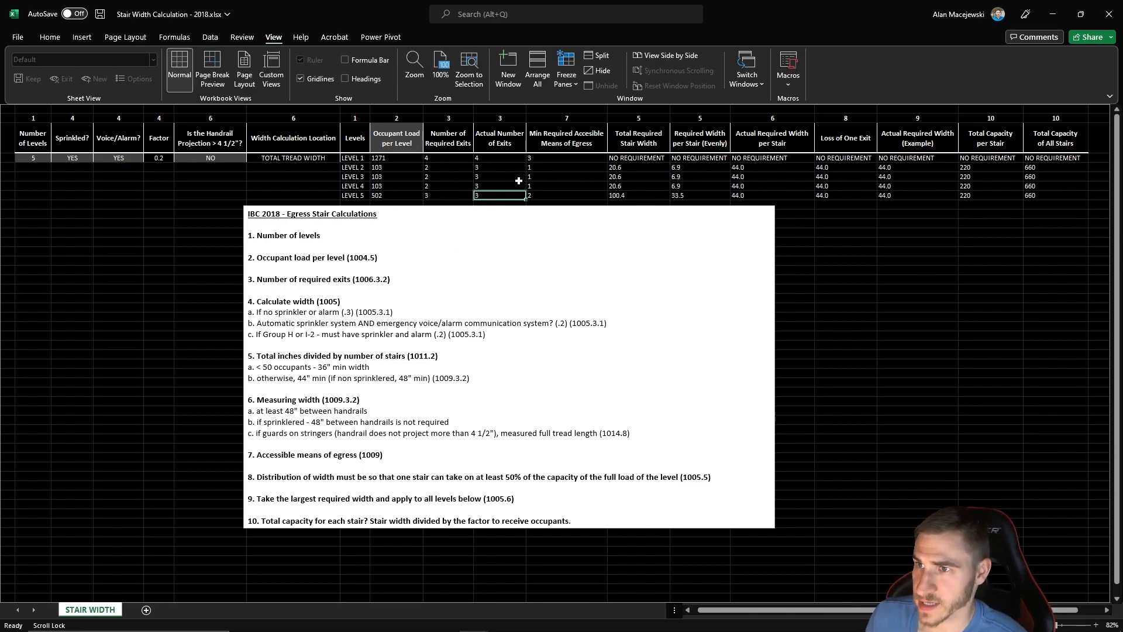
pyautogui.moveTo(425, 184); pyautogui.dragTo(434, 168)
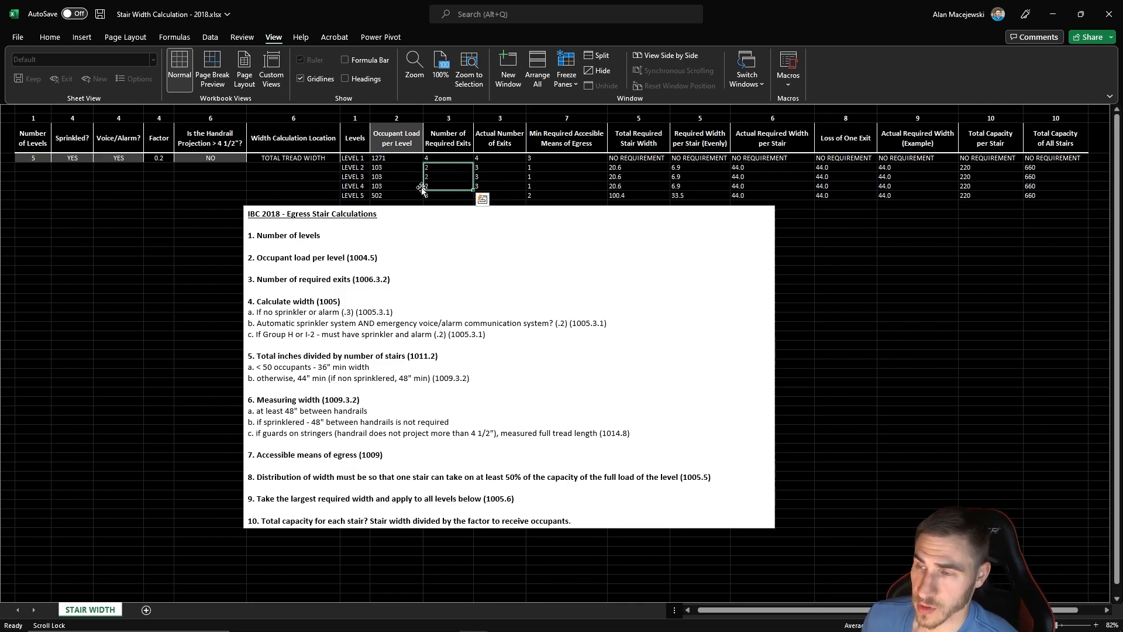
pyautogui.click(489, 186)
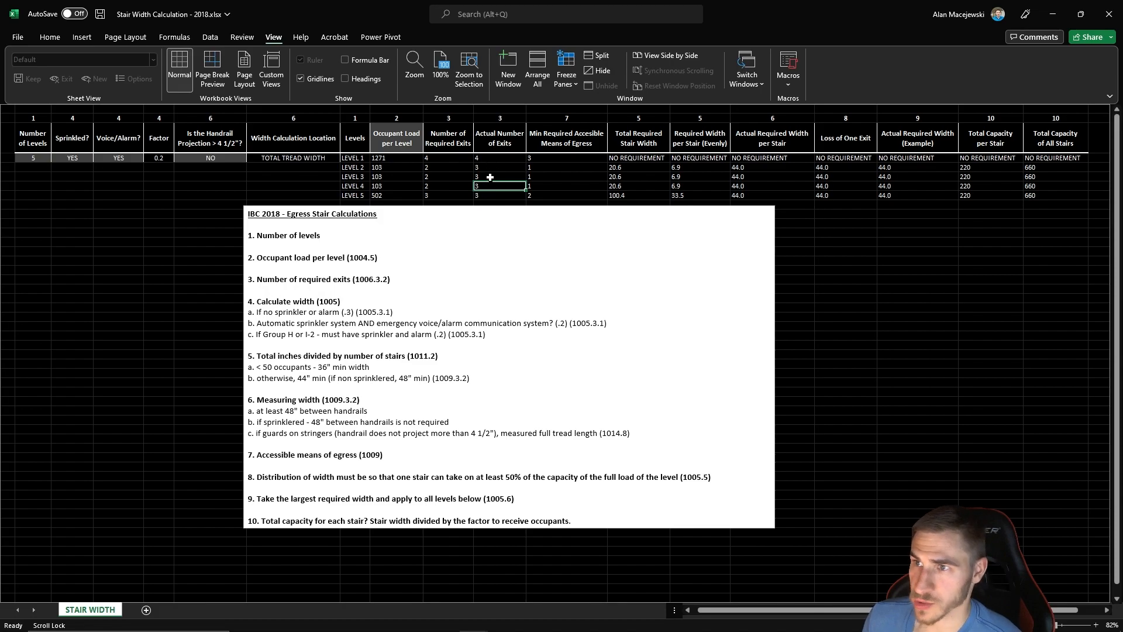
pyautogui.click(502, 194)
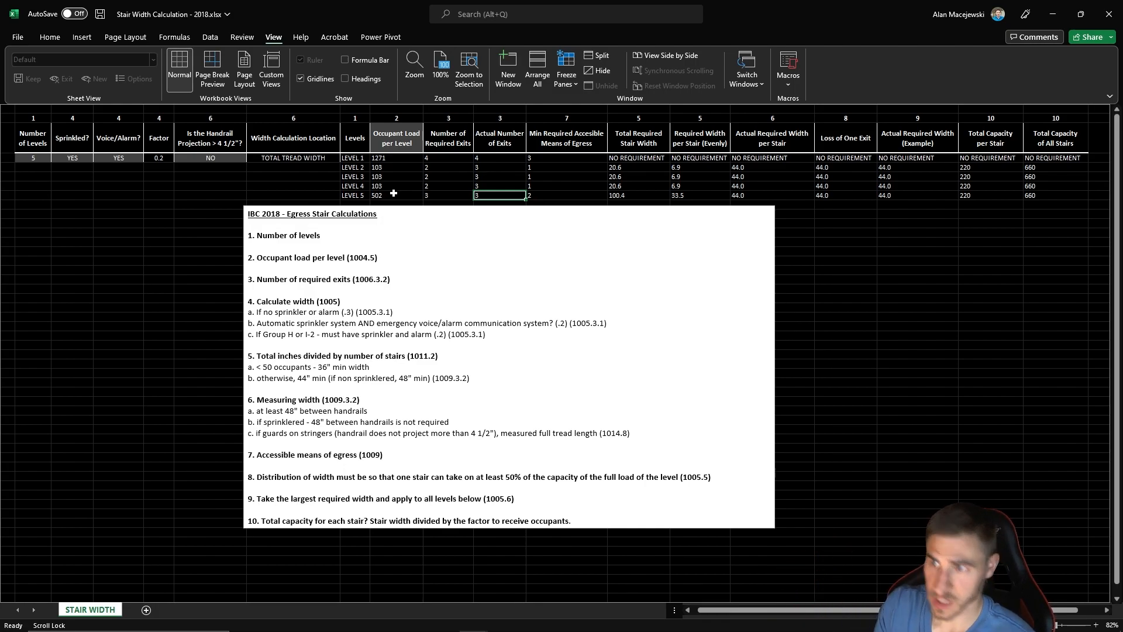
pyautogui.click(489, 173)
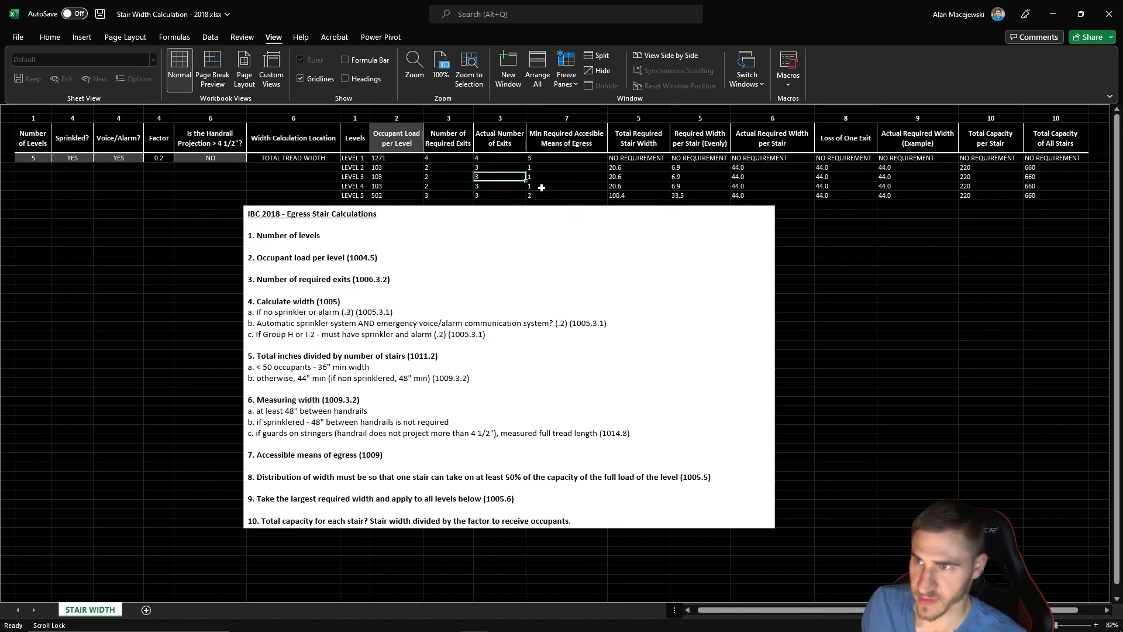
# - Examine the accessible means of egress, total required stair width, evenly divided width and actual required width per stair for each level
pyautogui.click(563, 173)
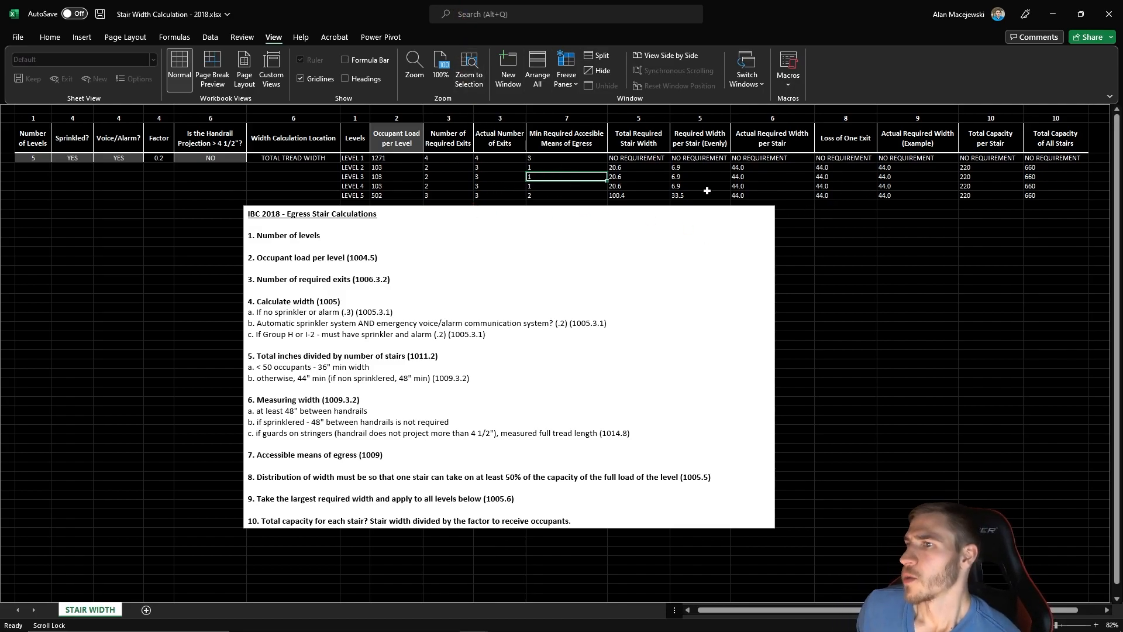
pyautogui.moveTo(646, 133); pyautogui.dragTo(642, 190)
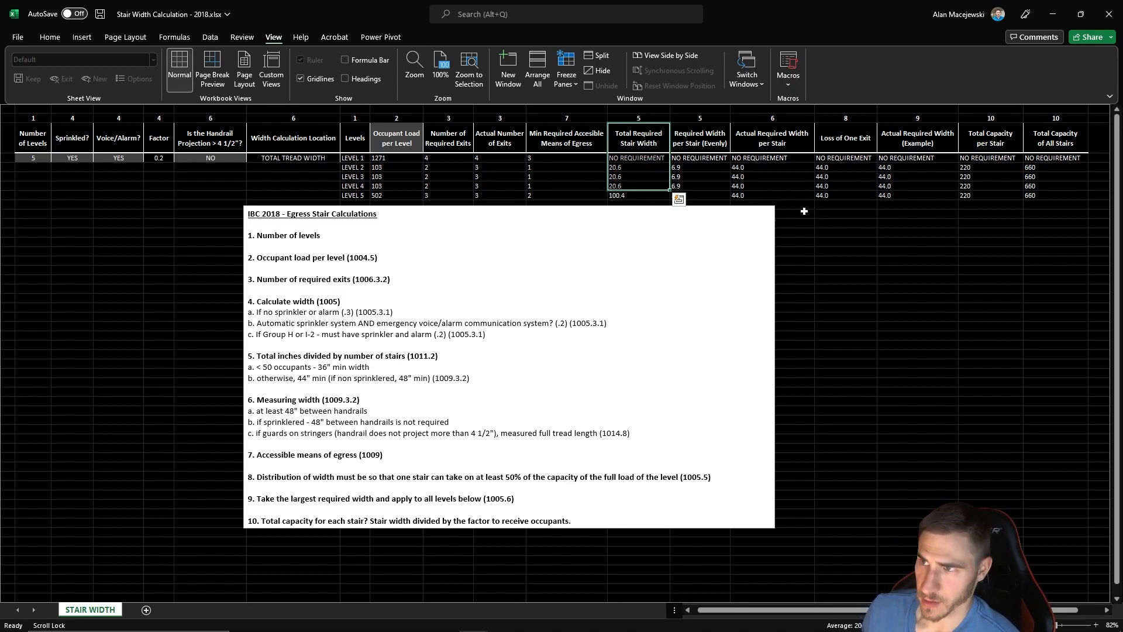
pyautogui.click(642, 194)
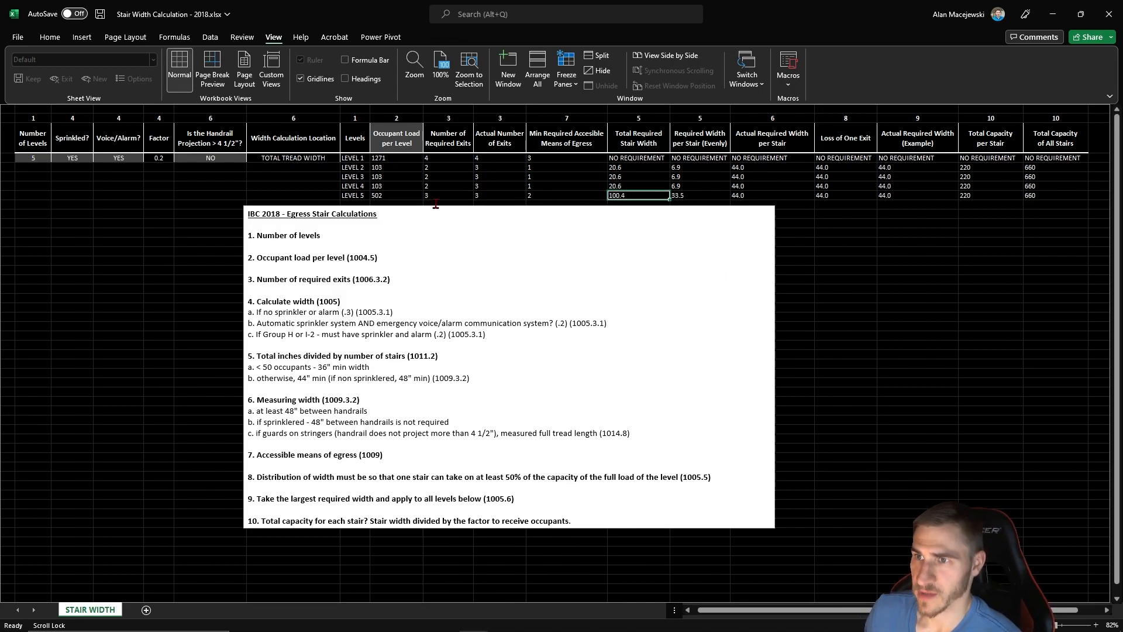
pyautogui.moveTo(717, 141); pyautogui.dragTo(702, 196)
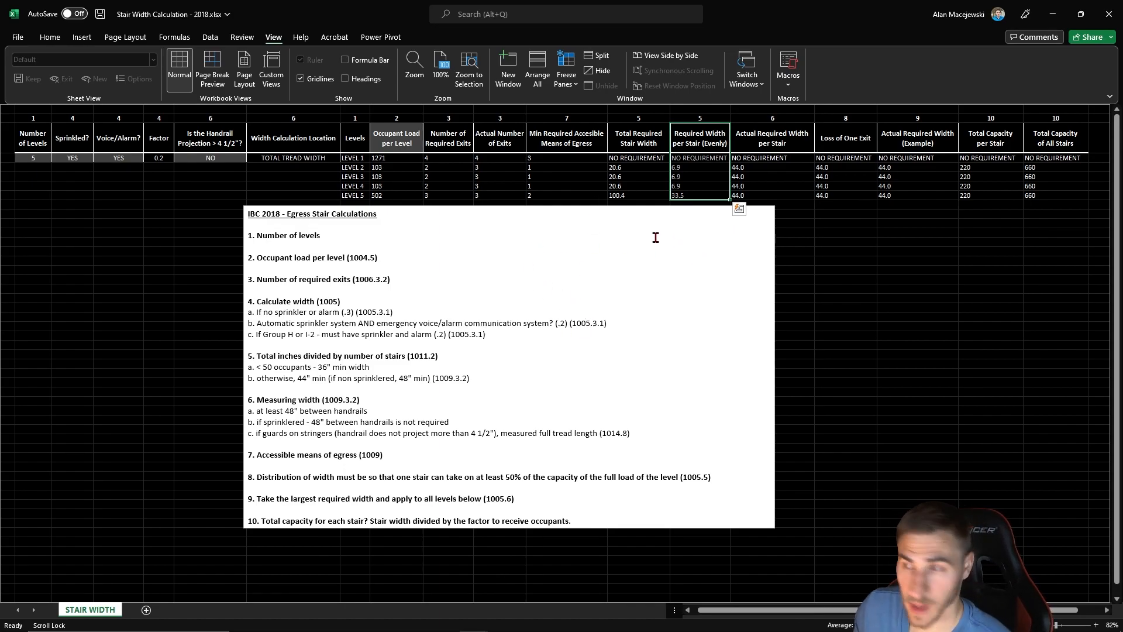
pyautogui.click(854, 205)
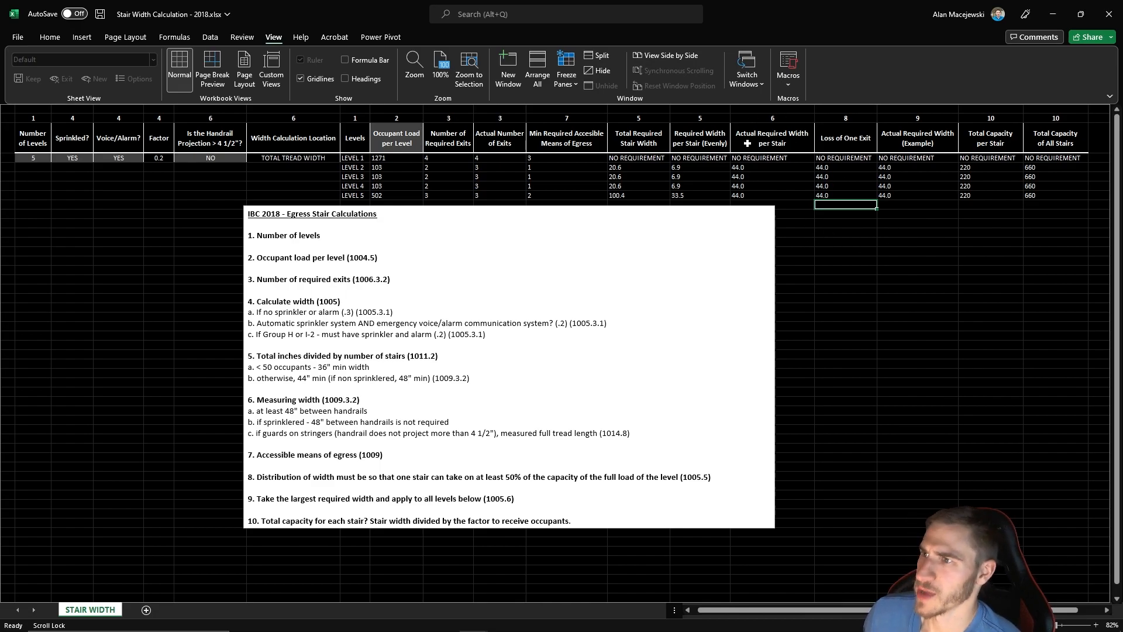
pyautogui.moveTo(784, 139); pyautogui.dragTo(779, 188)
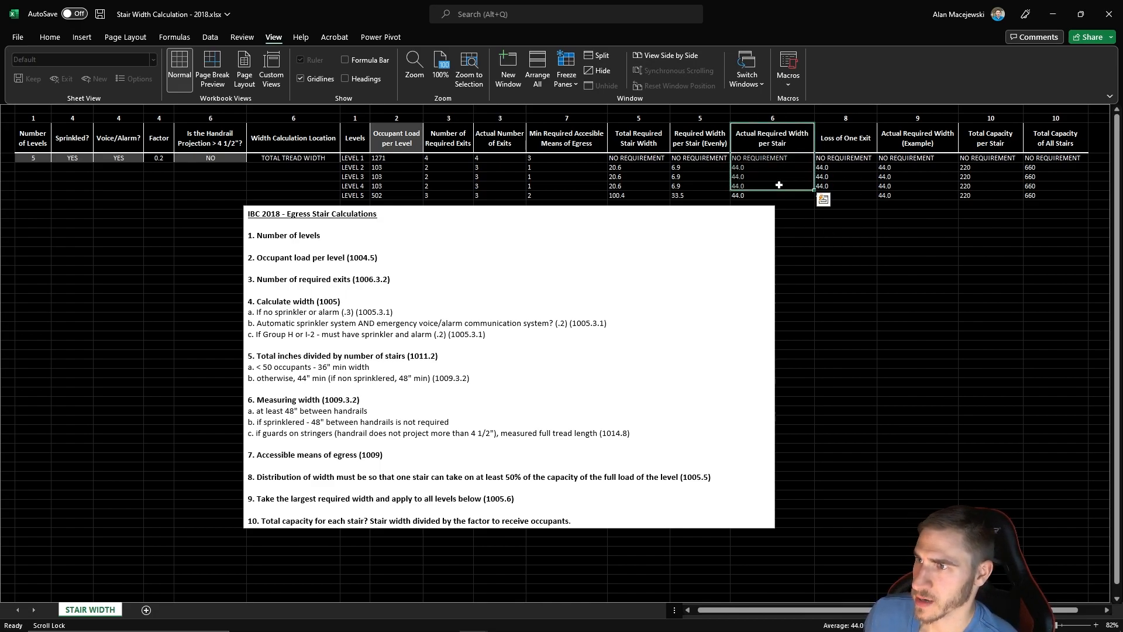
pyautogui.click(781, 186)
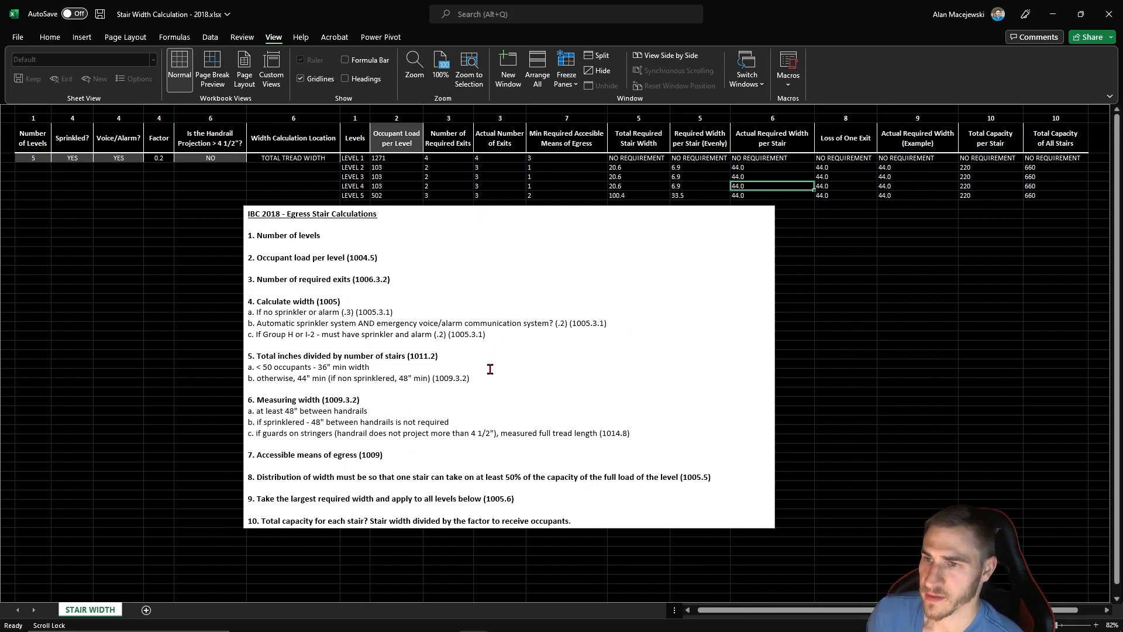
pyautogui.click(755, 166)
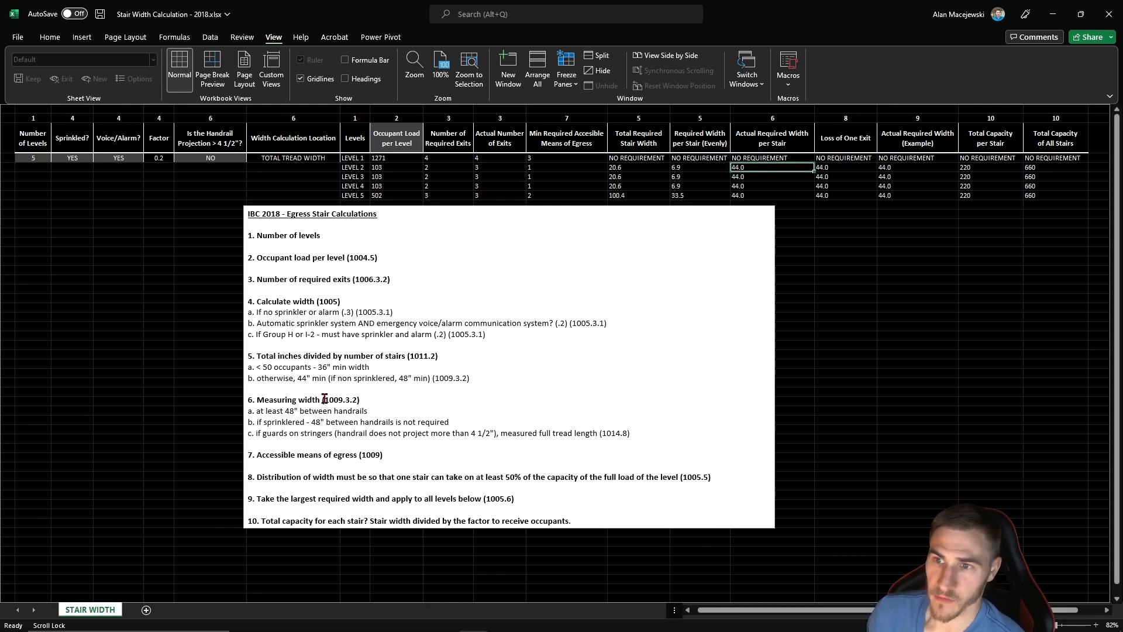
pyautogui.click(770, 118)
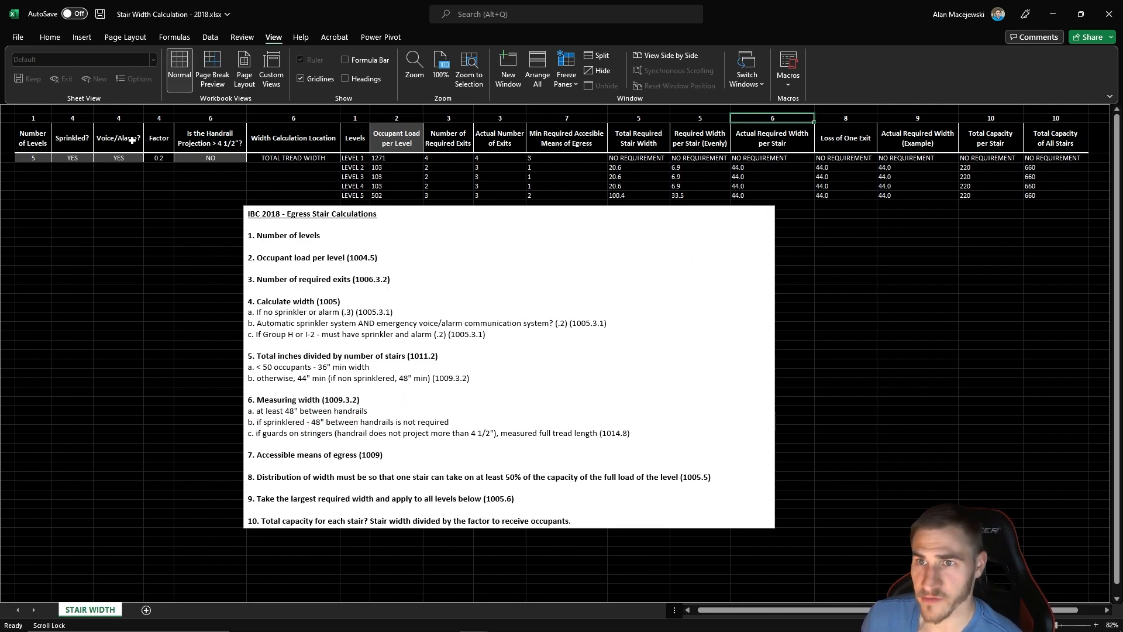
# - Check the sprinkler setting and the actual required width per stair in the five-level table
pyautogui.click(77, 156)
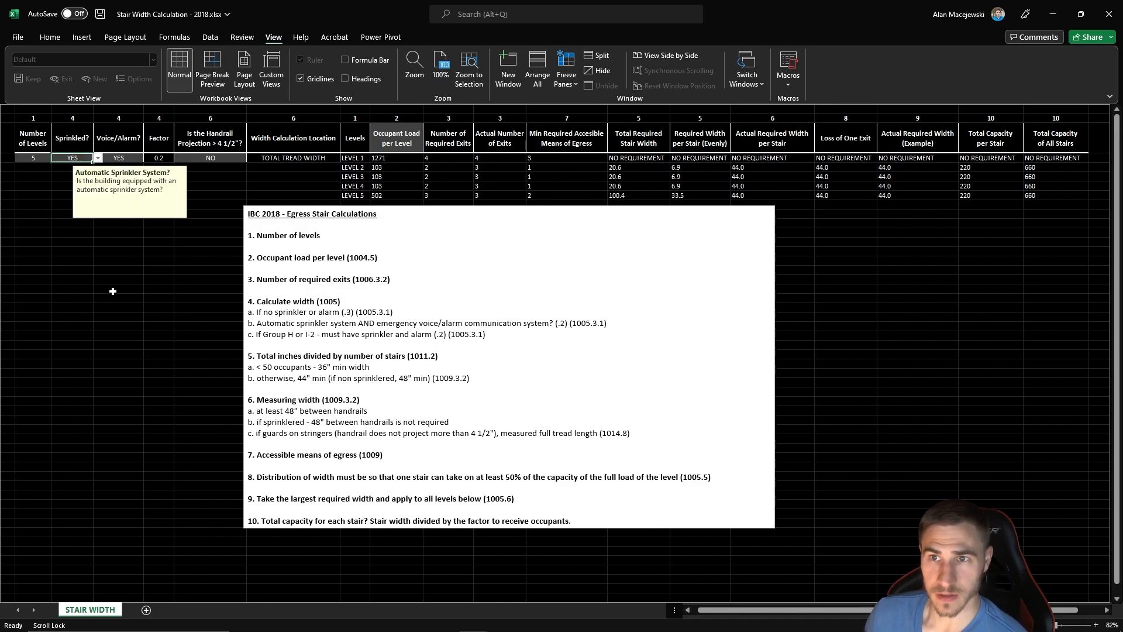
pyautogui.click(101, 365)
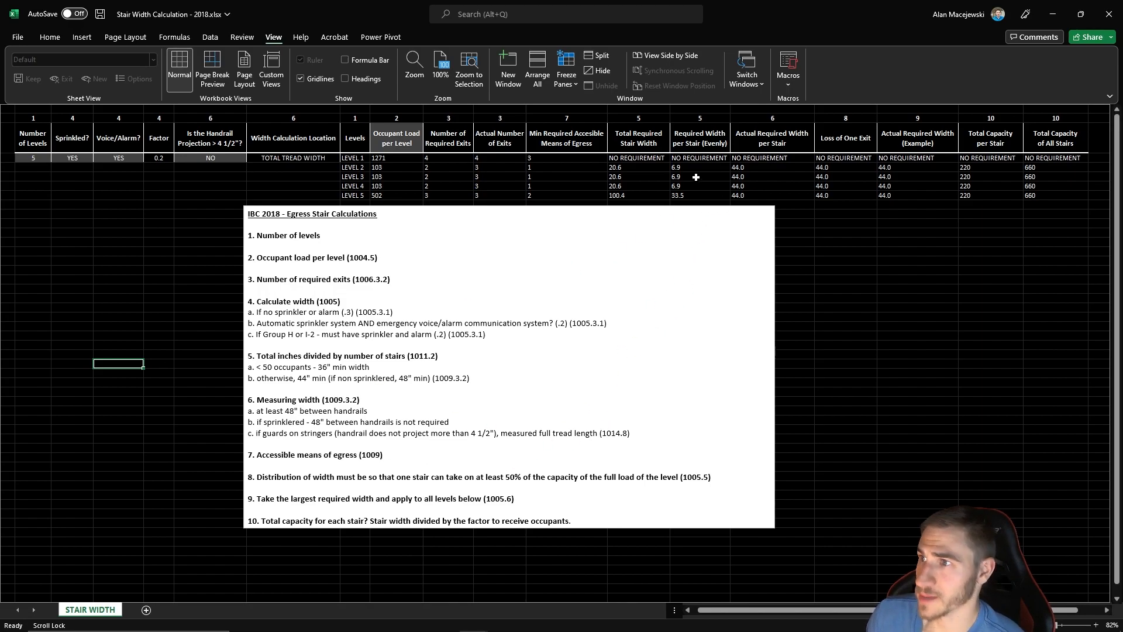
pyautogui.click(774, 174)
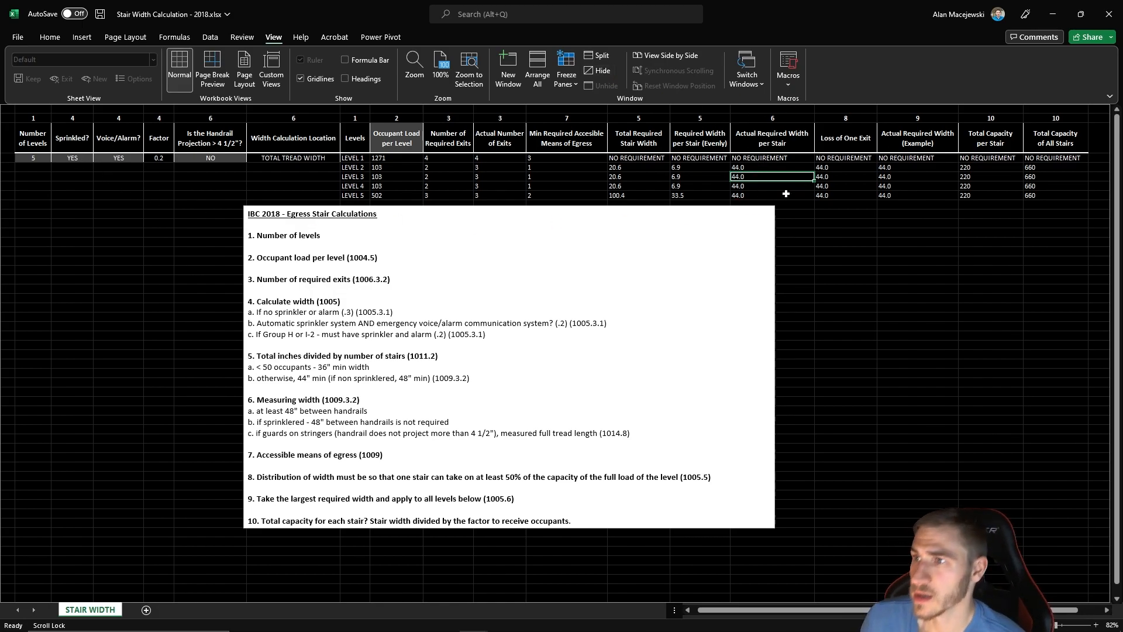
# - Examine the Loss of One Exit widths for each of the five levels
pyautogui.click(856, 276)
pyautogui.moveTo(847, 132); pyautogui.dragTo(850, 194)
pyautogui.click(854, 332)
pyautogui.moveTo(843, 145); pyautogui.dragTo(852, 197)
pyautogui.click(863, 242)
pyautogui.click(832, 145)
pyautogui.click(848, 243)
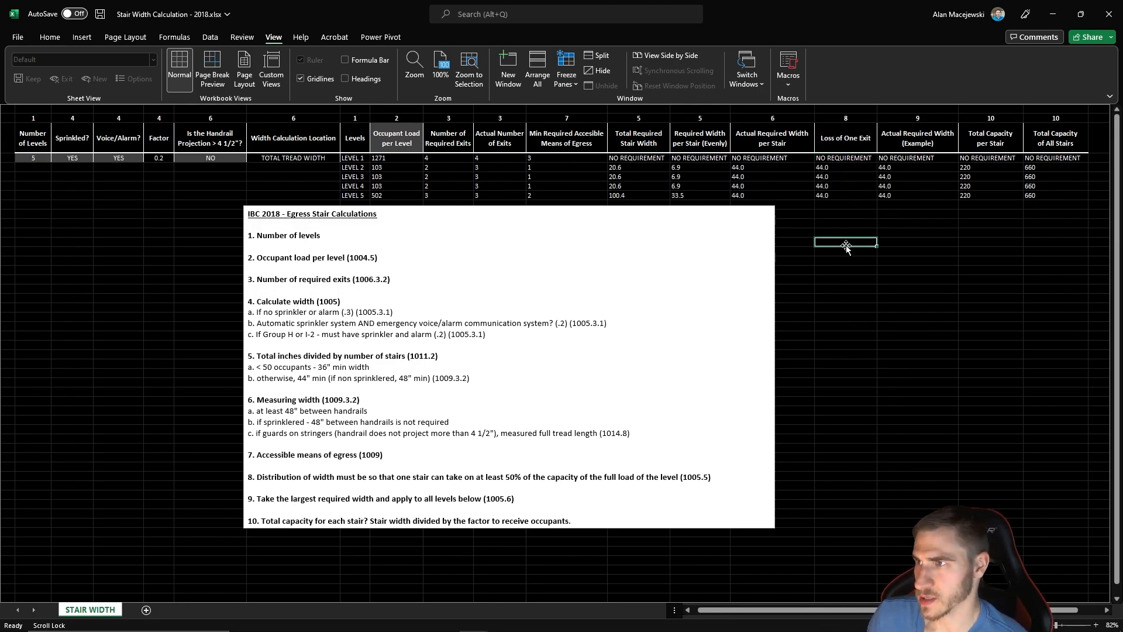
pyautogui.click(849, 119)
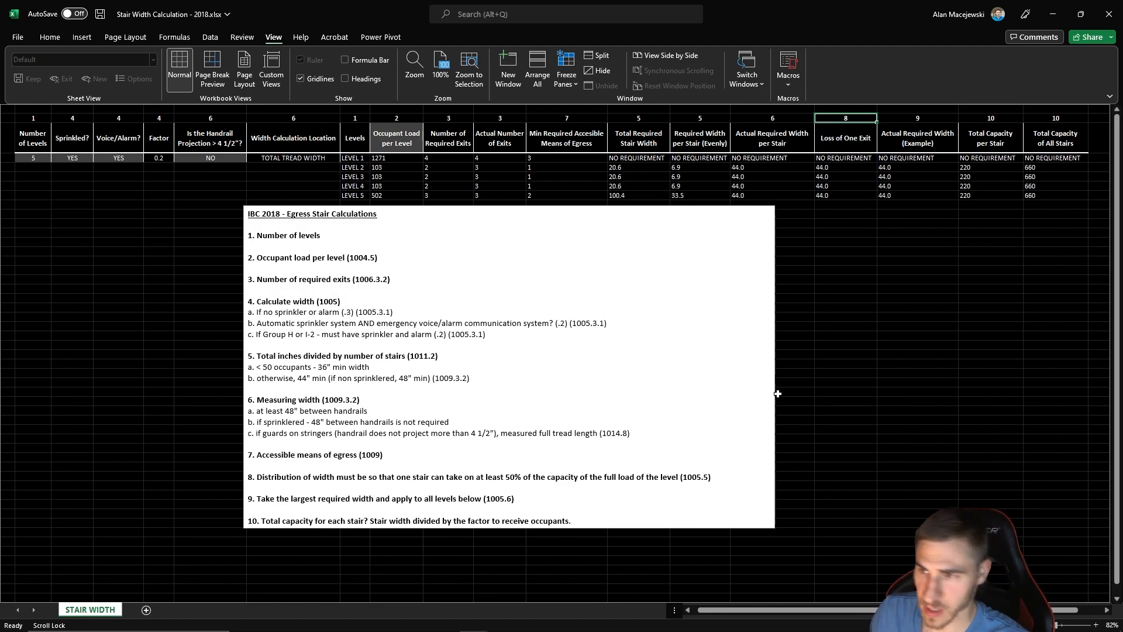
pyautogui.click(830, 339)
pyautogui.click(837, 355)
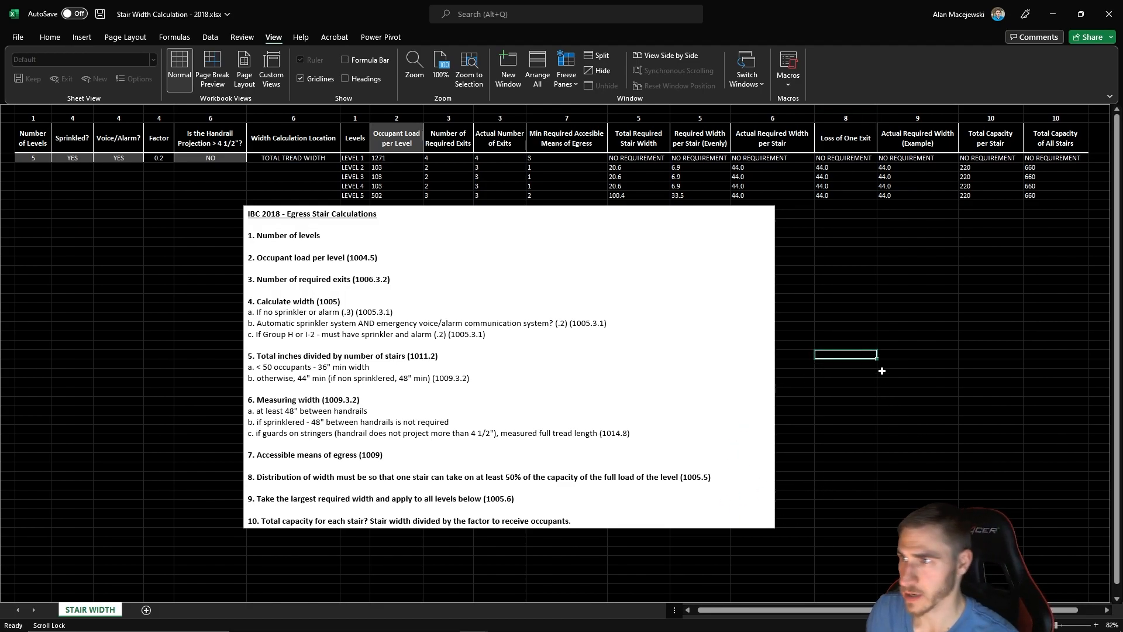
pyautogui.click(881, 296)
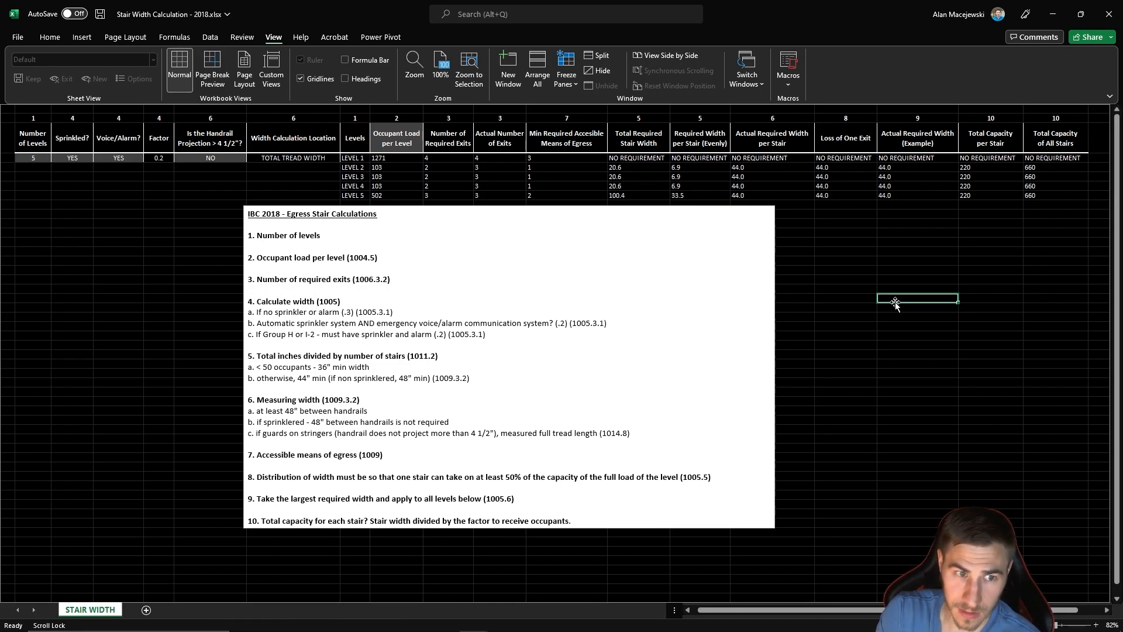
# - Trace Level 5 from its occupant load through exits and required stair widths to the total capacity of all stairs
pyautogui.moveTo(394, 195); pyautogui.dragTo(481, 193)
pyautogui.click(500, 195)
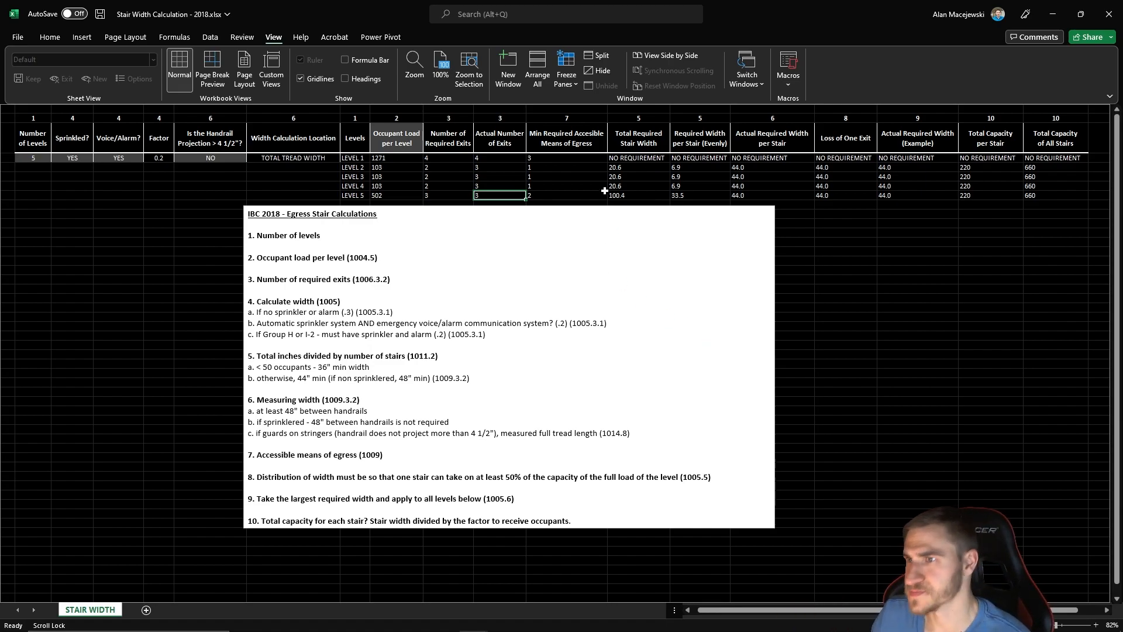
pyautogui.click(638, 196)
pyautogui.click(674, 196)
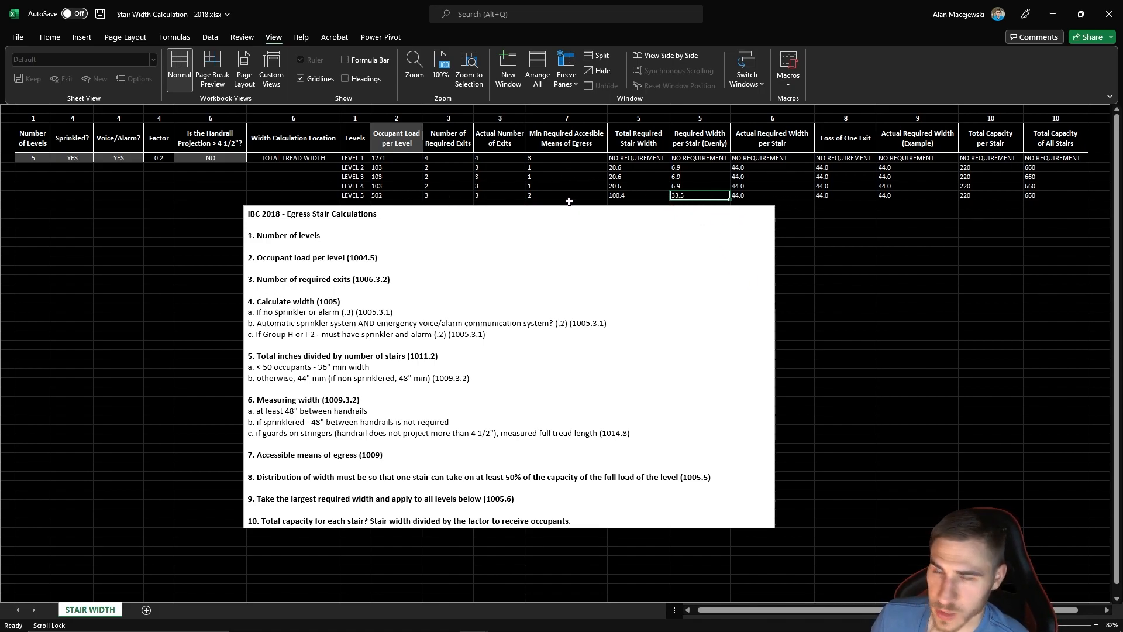
pyautogui.click(767, 197)
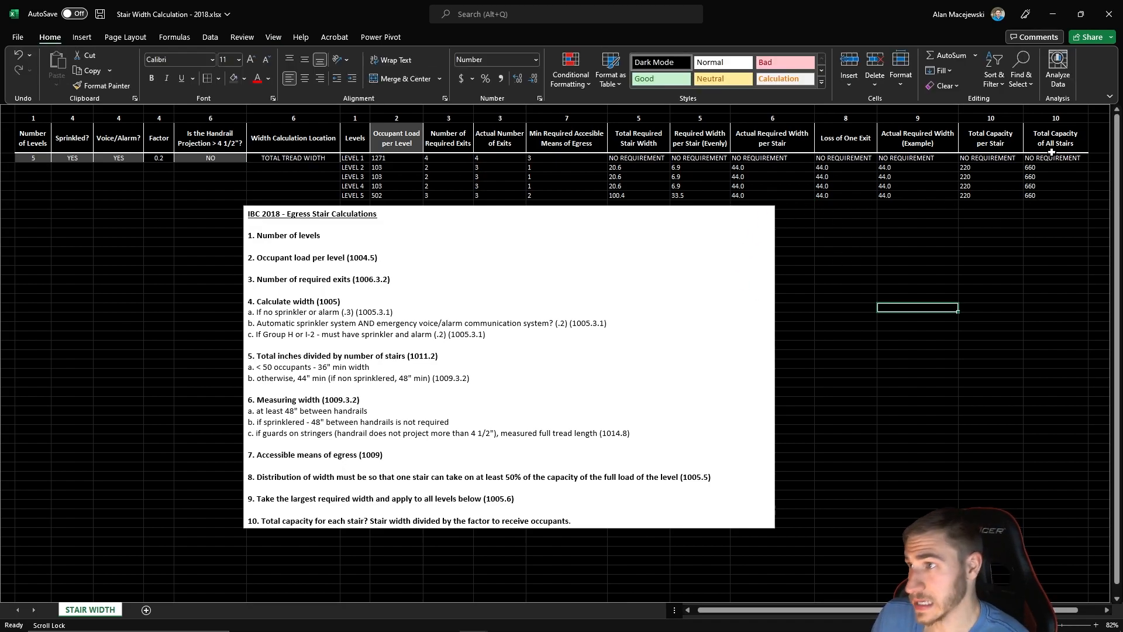
pyautogui.click(1055, 198)
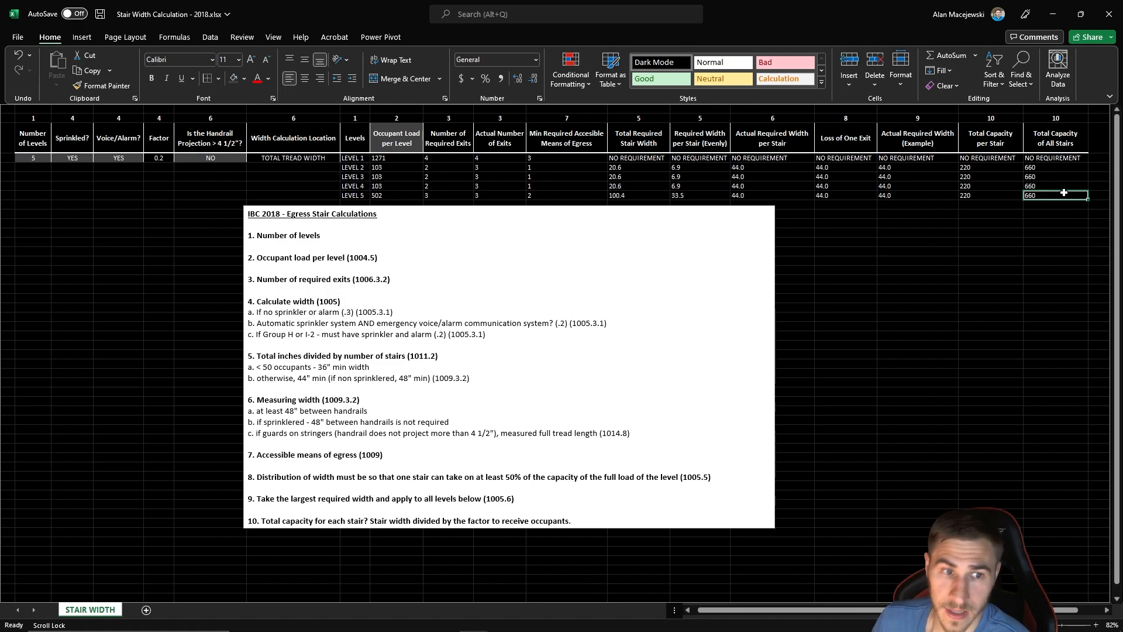
# - Compare the actual required width per stair with the total capacity per stair and of all stairs on each level
pyautogui.moveTo(980, 154); pyautogui.dragTo(986, 197)
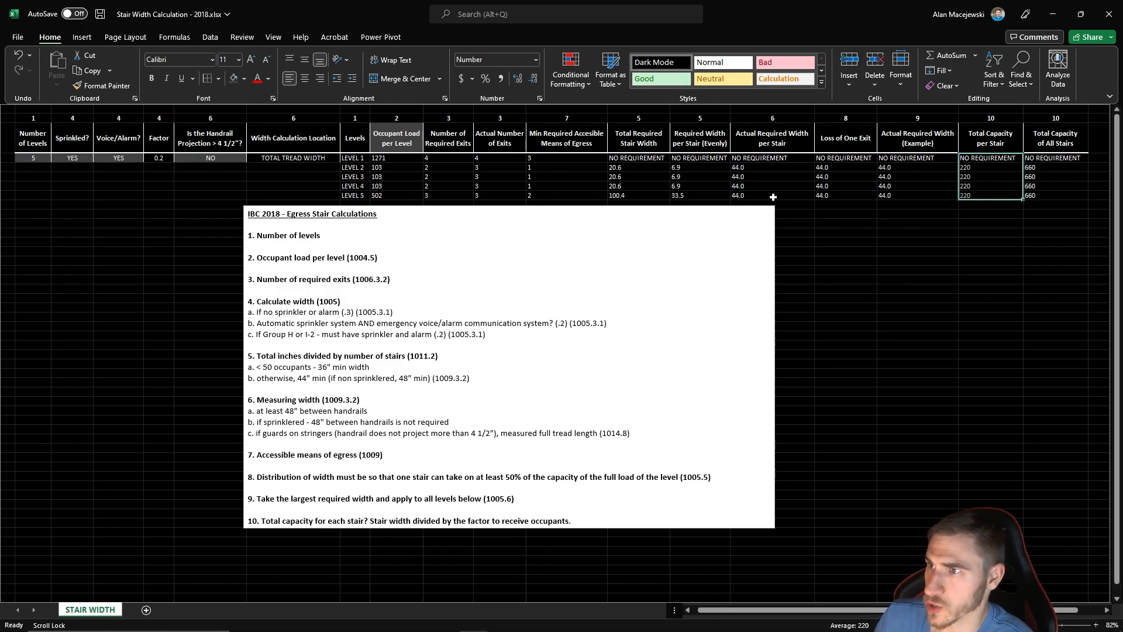
pyautogui.moveTo(760, 158); pyautogui.dragTo(759, 195)
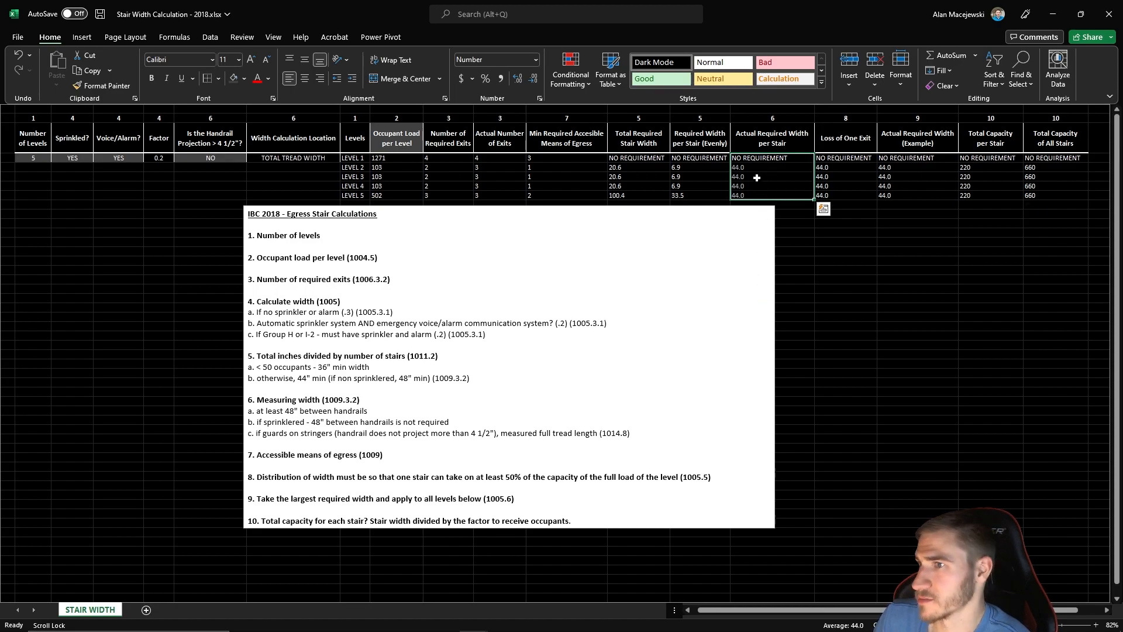
pyautogui.click(758, 193)
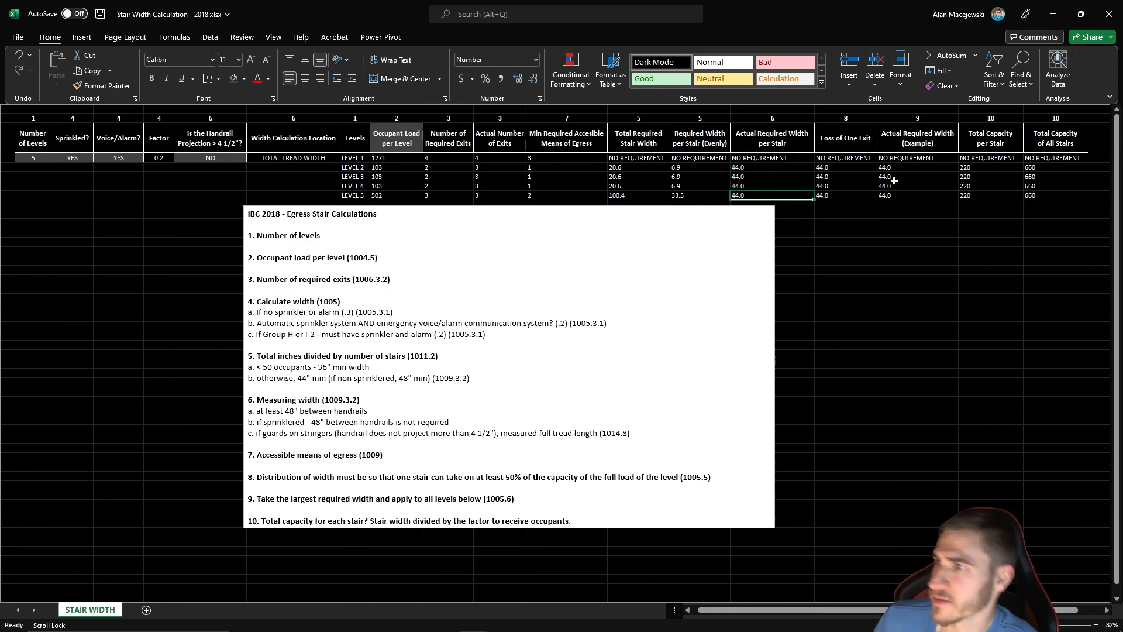
pyautogui.moveTo(989, 167)
pyautogui.mouseDown()
pyautogui.moveTo(989, 195)
pyautogui.moveTo(989, 170)
pyautogui.mouseUp()
pyautogui.click(979, 243)
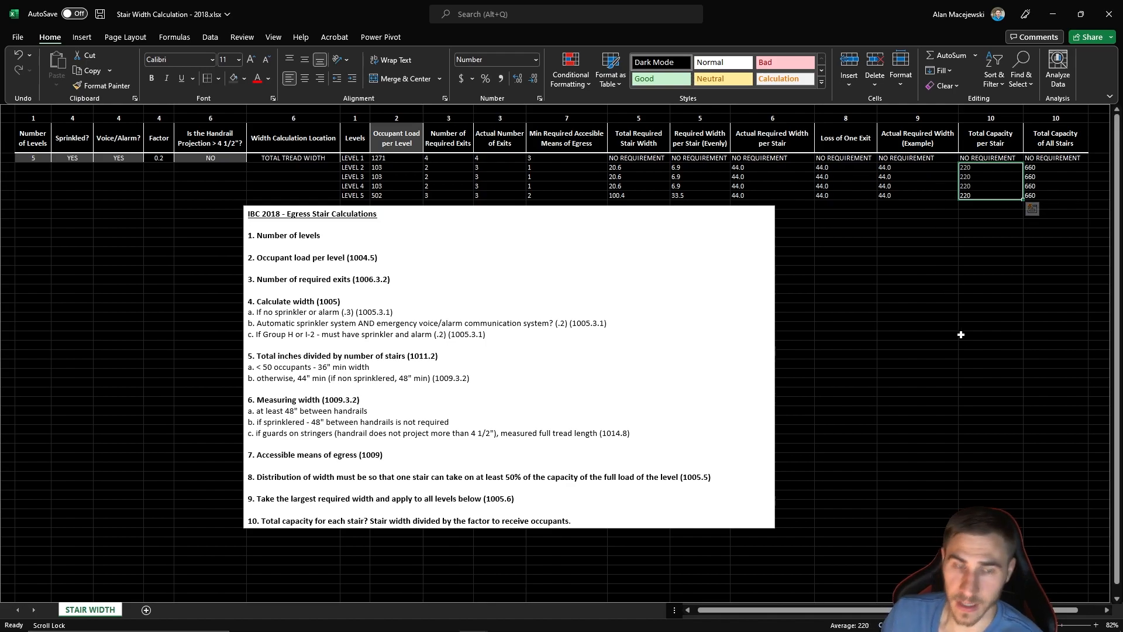
pyautogui.click(978, 224)
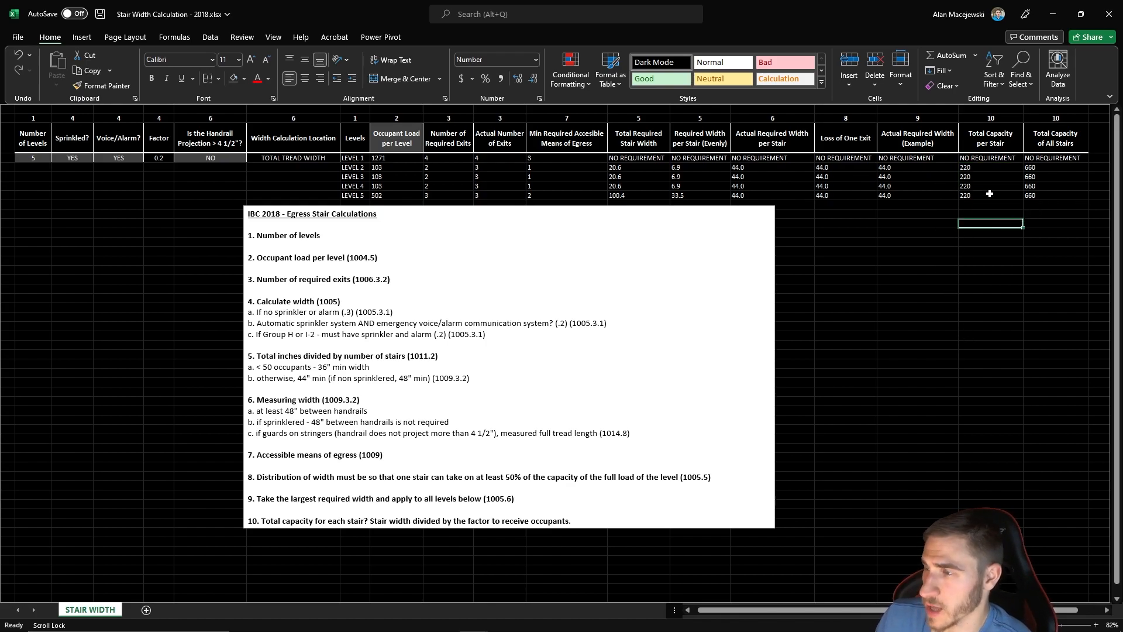
pyautogui.moveTo(1039, 167); pyautogui.dragTo(1037, 195)
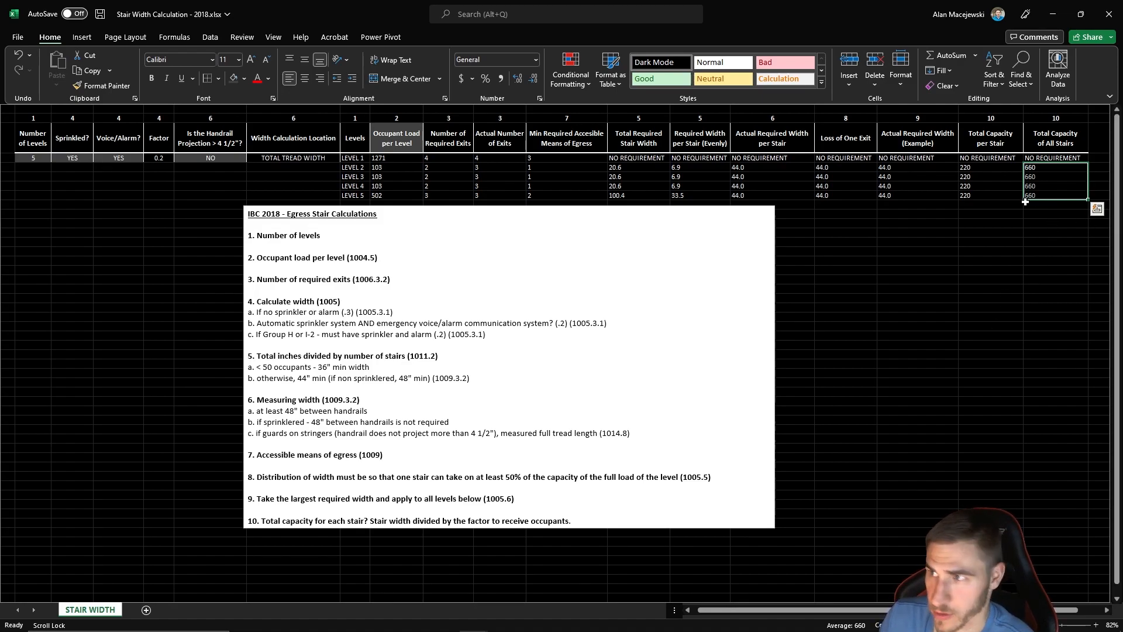
pyautogui.moveTo(989, 168); pyautogui.dragTo(981, 196)
pyautogui.click(1004, 243)
pyautogui.moveTo(1031, 168); pyautogui.dragTo(1054, 191)
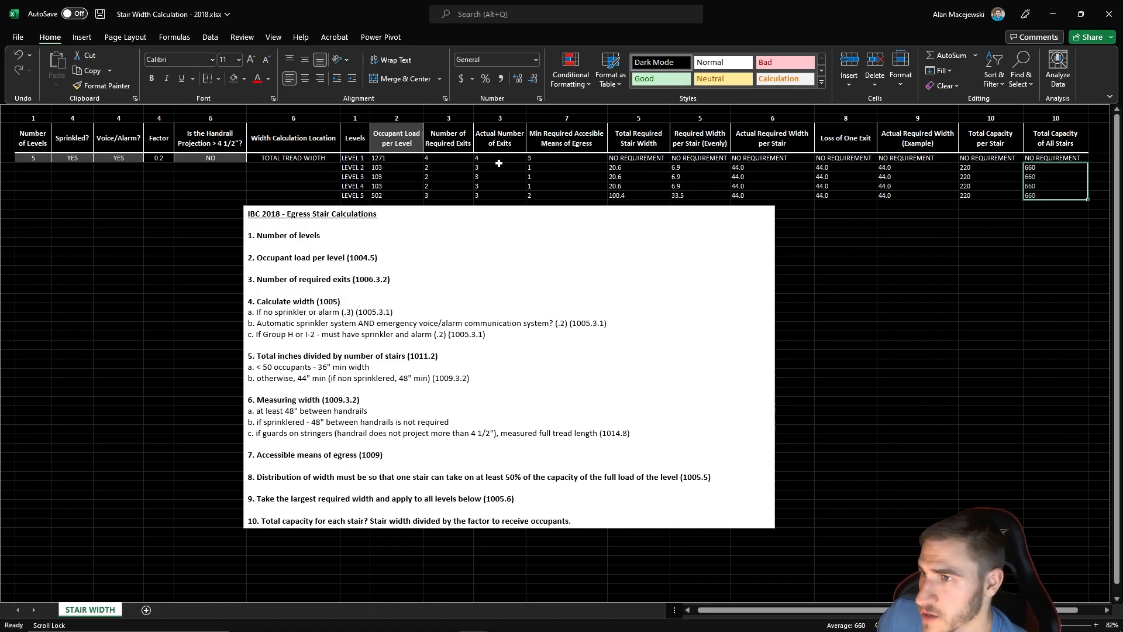
# - Set the Level 3 occupant load to 867 and compare it with that level's total stair capacity and actual required width per stair
pyautogui.click(398, 176)
pyautogui.write('86')
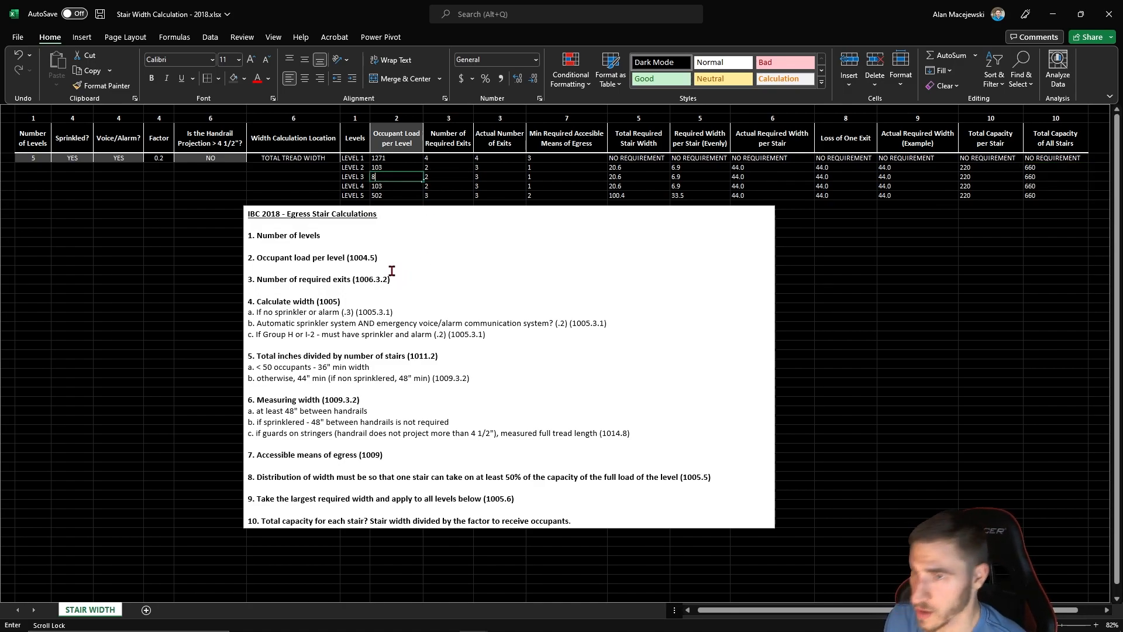
pyautogui.write('5')
pyautogui.press('Return')
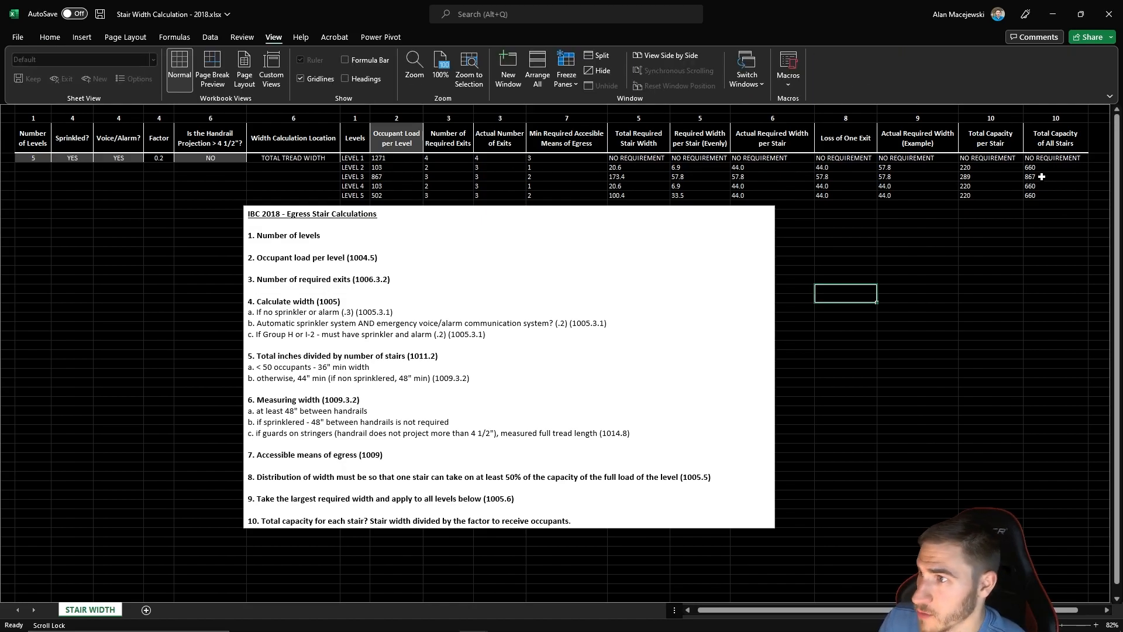
pyautogui.click(1042, 177)
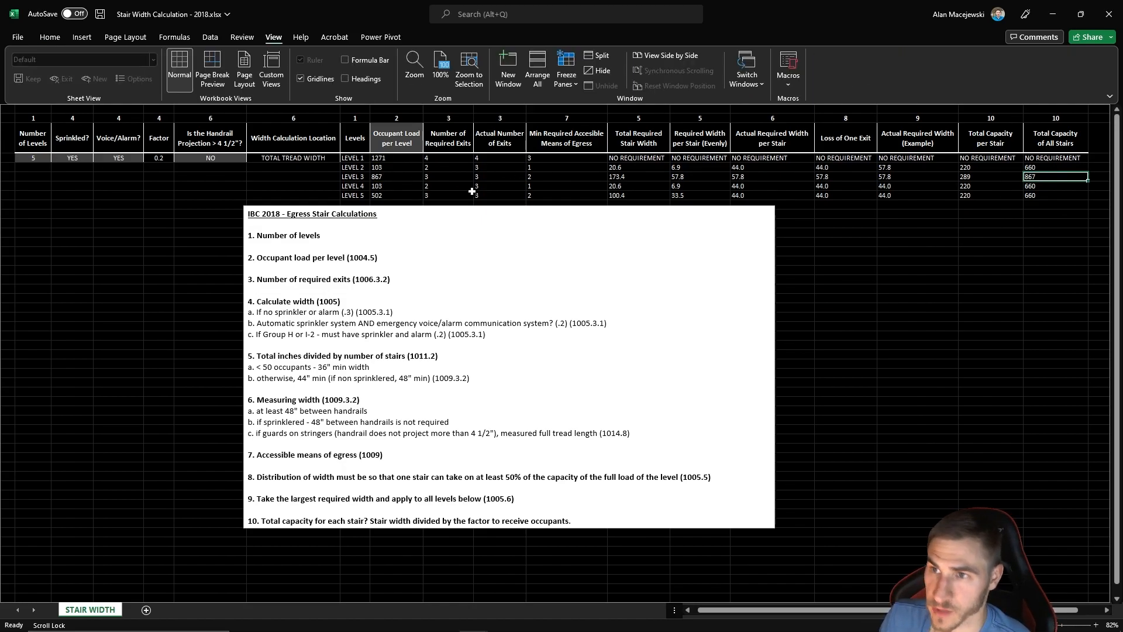
pyautogui.click(407, 177)
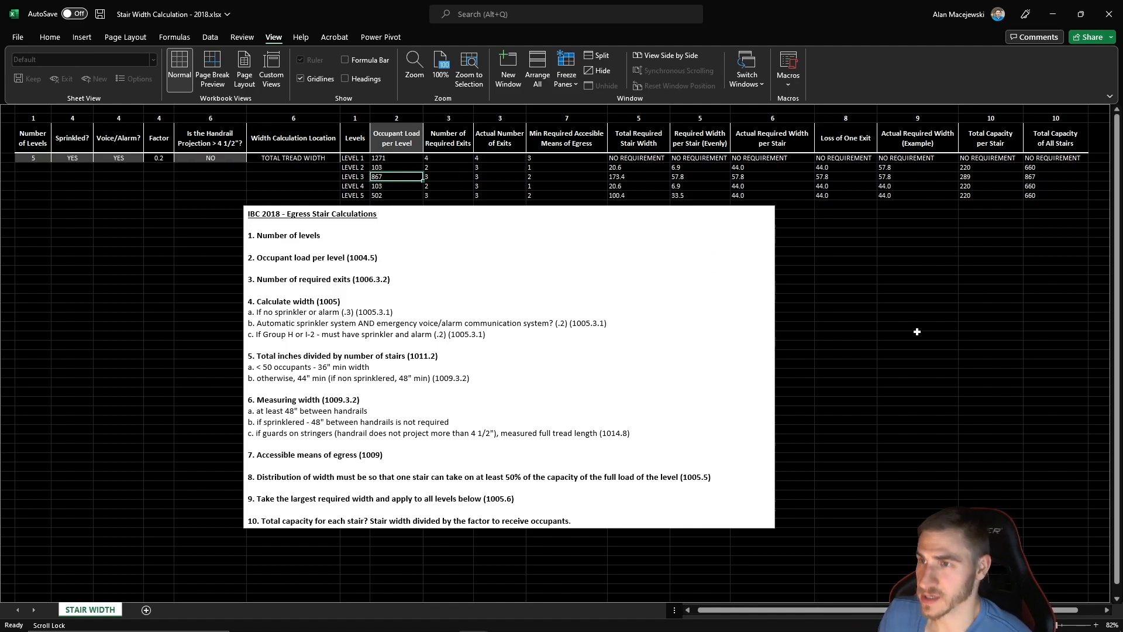
pyautogui.click(1045, 175)
pyautogui.click(394, 179)
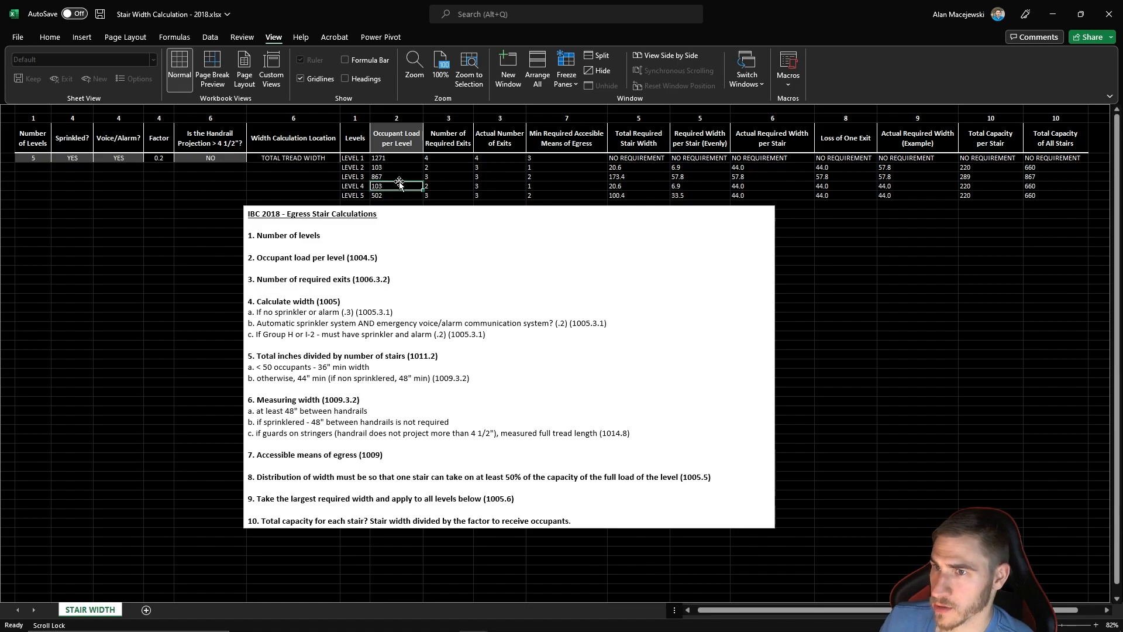
pyautogui.click(761, 177)
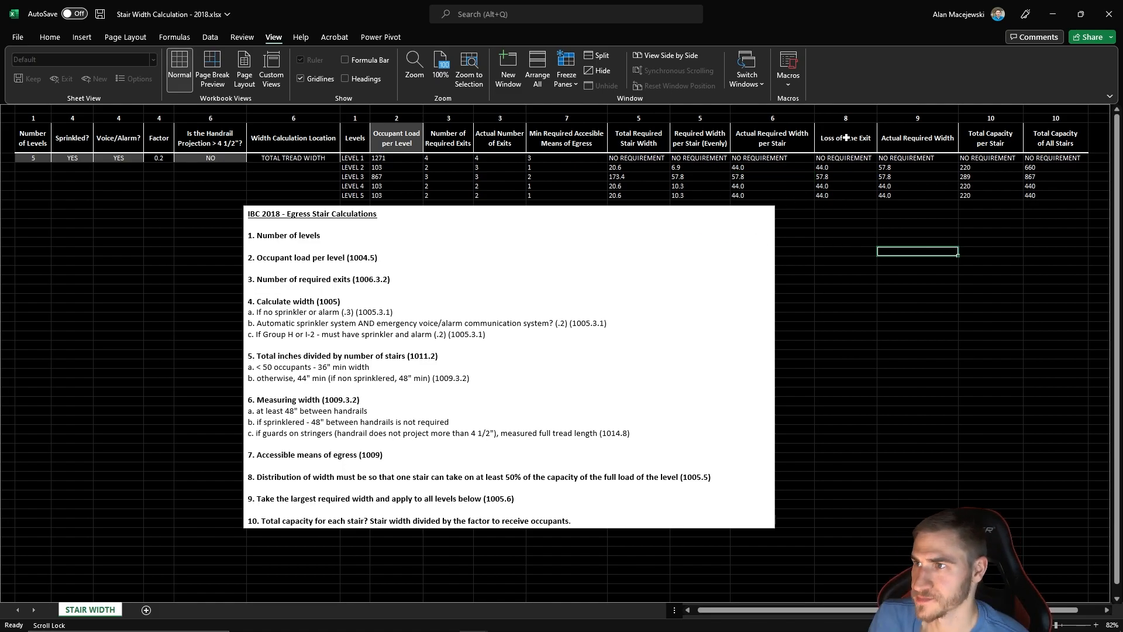
# - Compare the Loss of One Exit widths with the Actual Required Width column across all five levels
pyautogui.moveTo(846, 138); pyautogui.dragTo(848, 198)
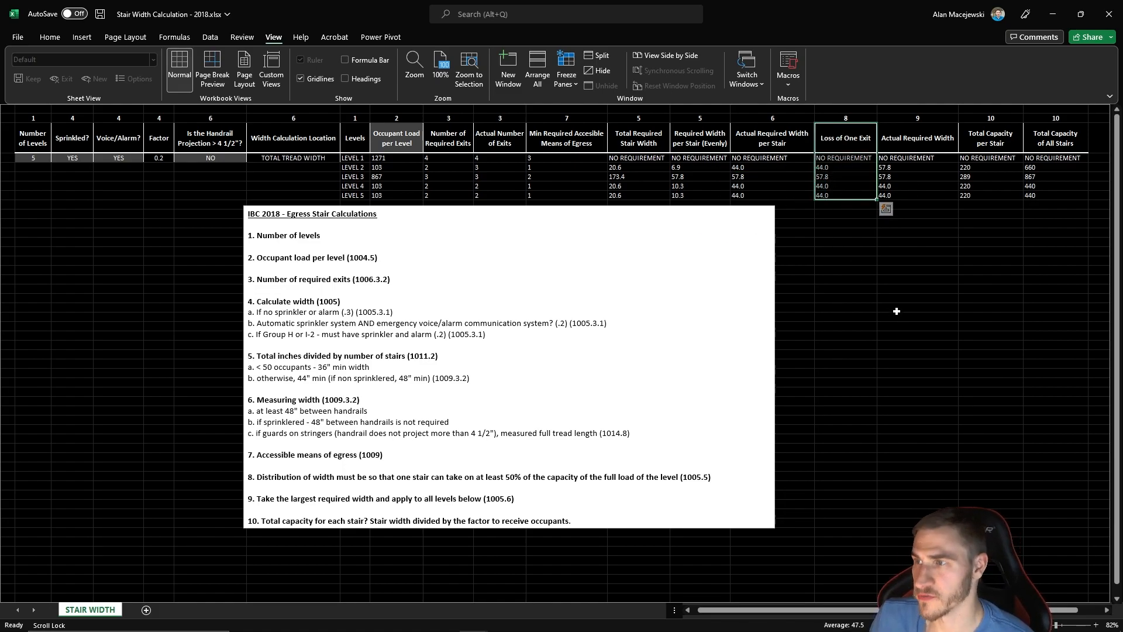
pyautogui.click(860, 307)
pyautogui.moveTo(911, 140); pyautogui.dragTo(911, 196)
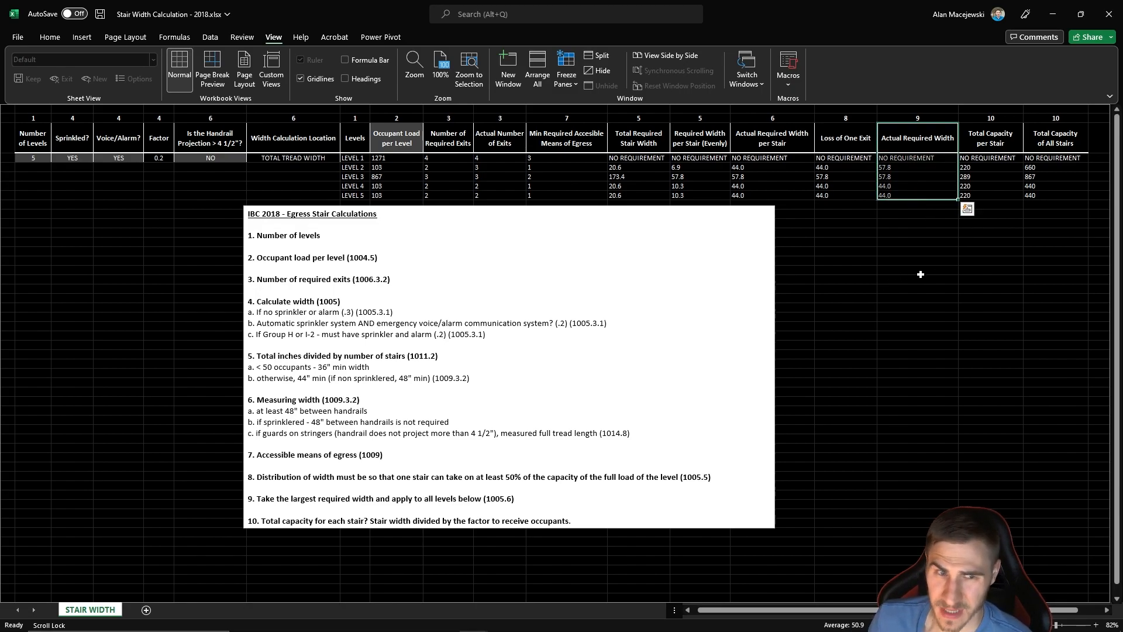
pyautogui.click(930, 270)
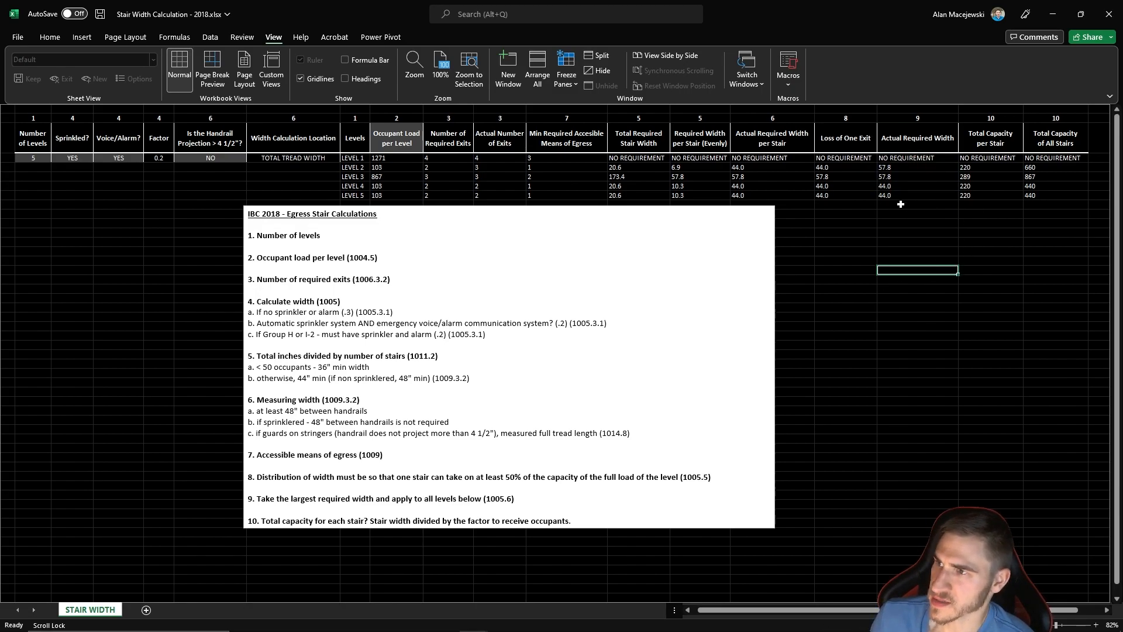
pyautogui.click(920, 224)
pyautogui.moveTo(915, 136); pyautogui.dragTo(916, 187)
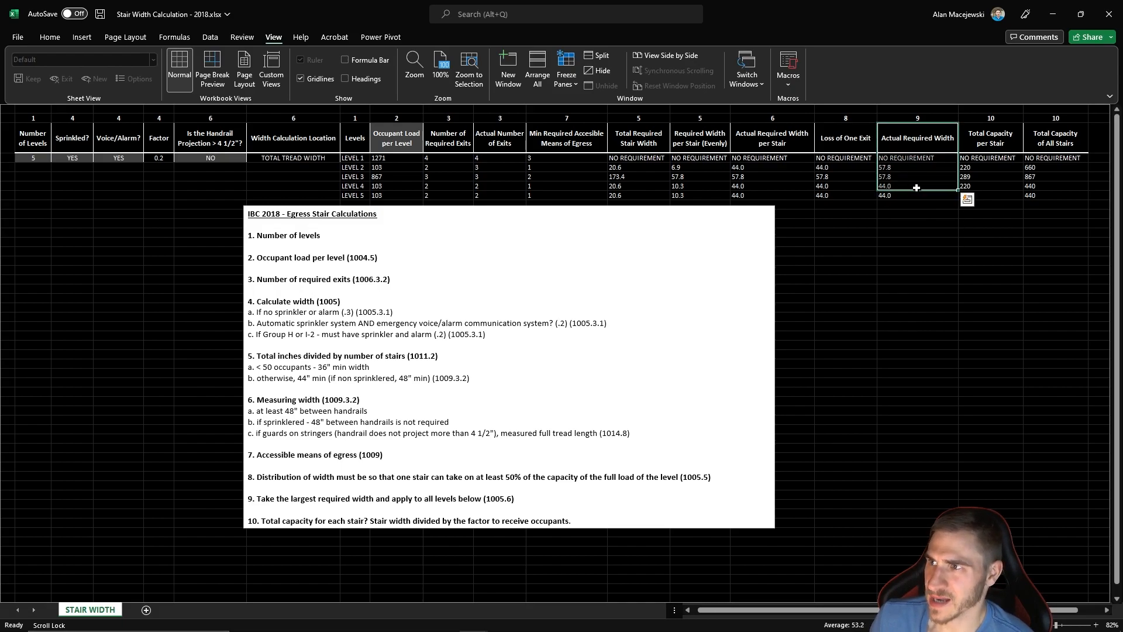
pyautogui.moveTo(899, 144); pyautogui.dragTo(920, 196)
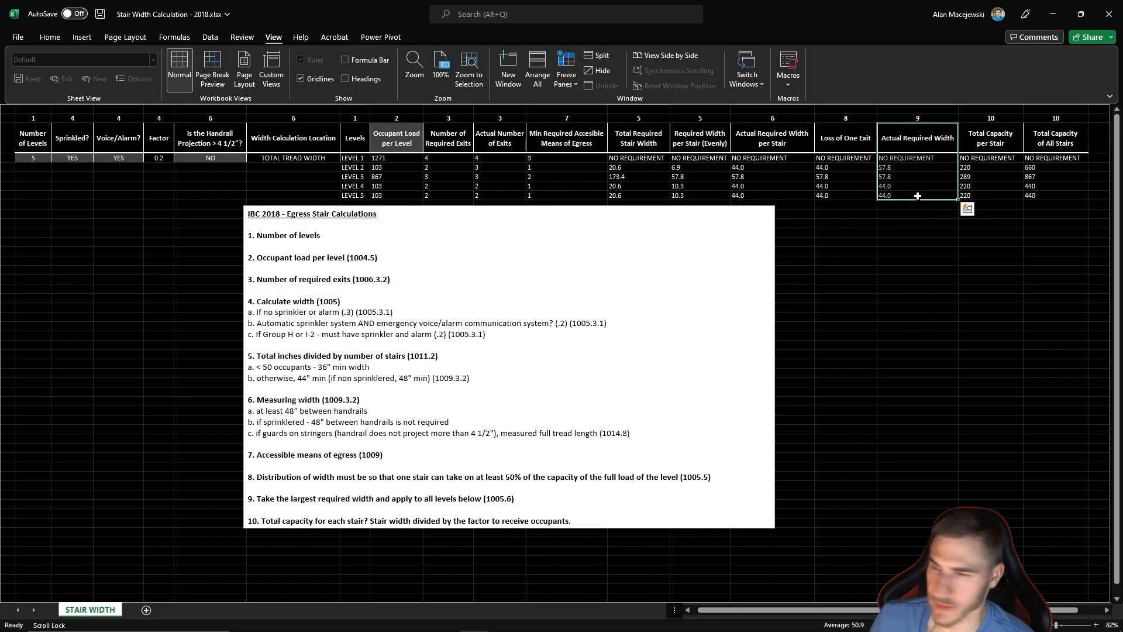
pyautogui.click(901, 234)
pyautogui.moveTo(909, 141); pyautogui.dragTo(912, 198)
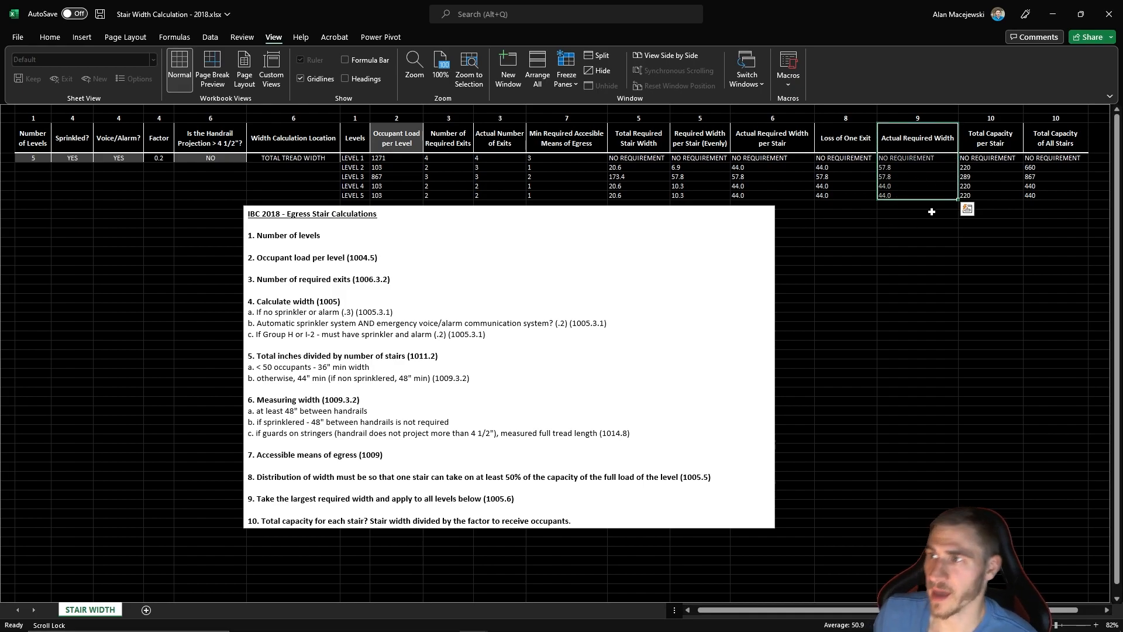
pyautogui.doubleClick(933, 144)
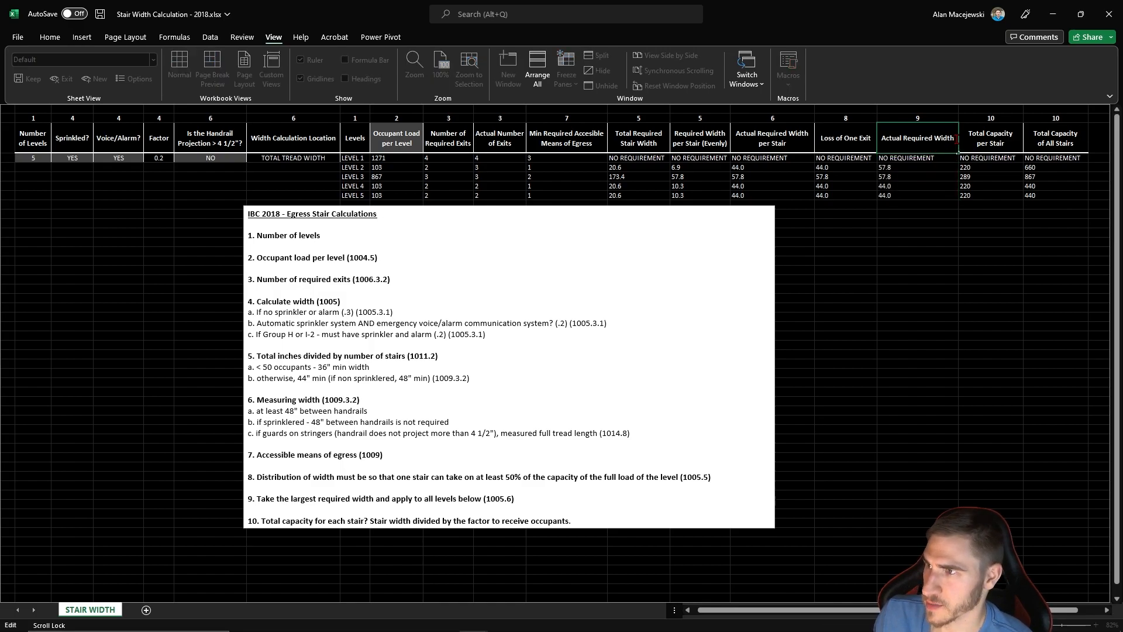
pyautogui.click(904, 244)
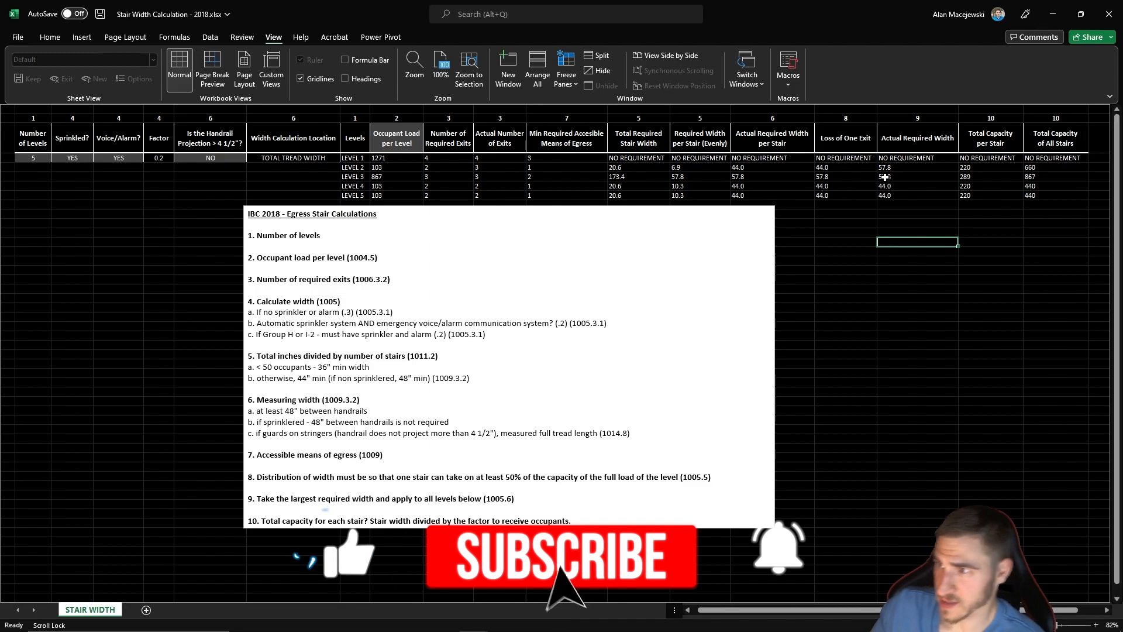
pyautogui.click(911, 119)
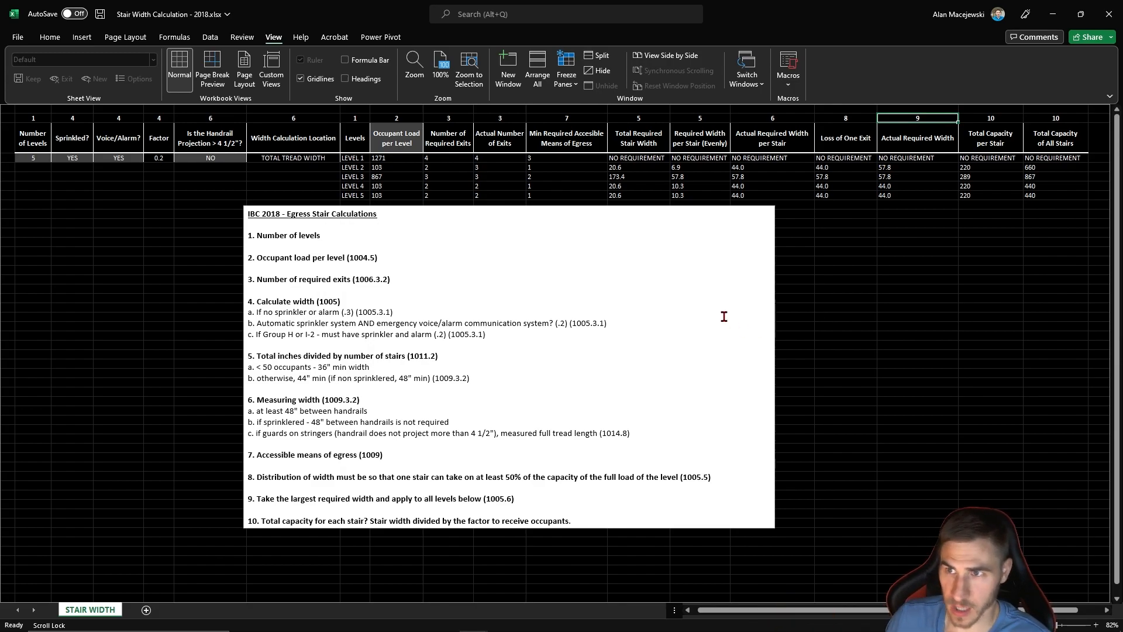
# - Set the Level 3 occupant load to 103
pyautogui.click(403, 178)
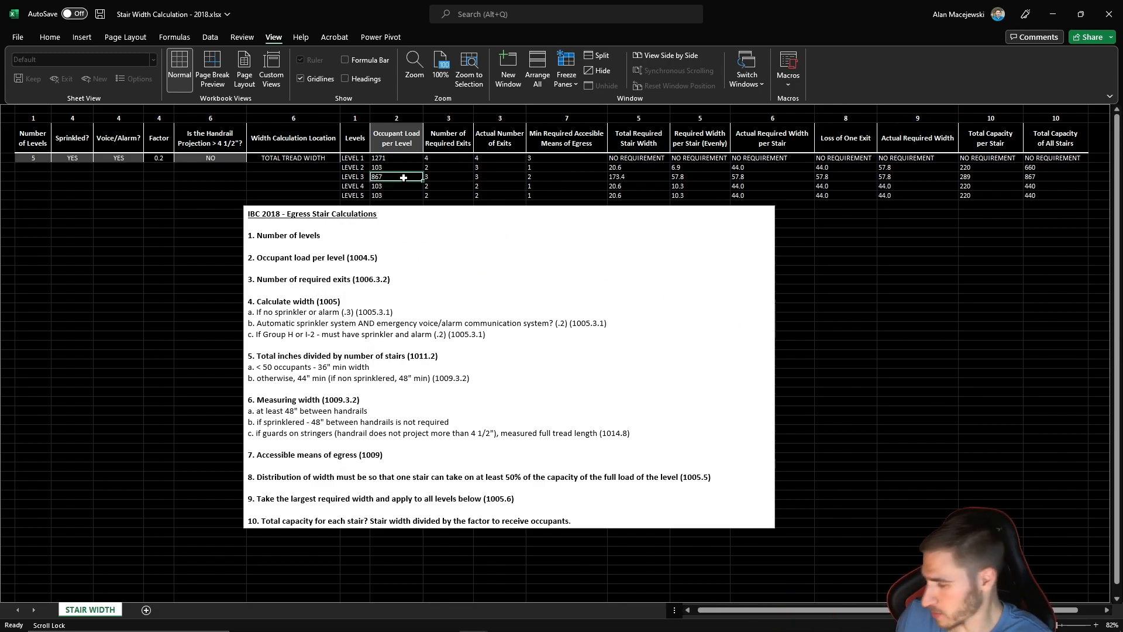
pyautogui.write('103')
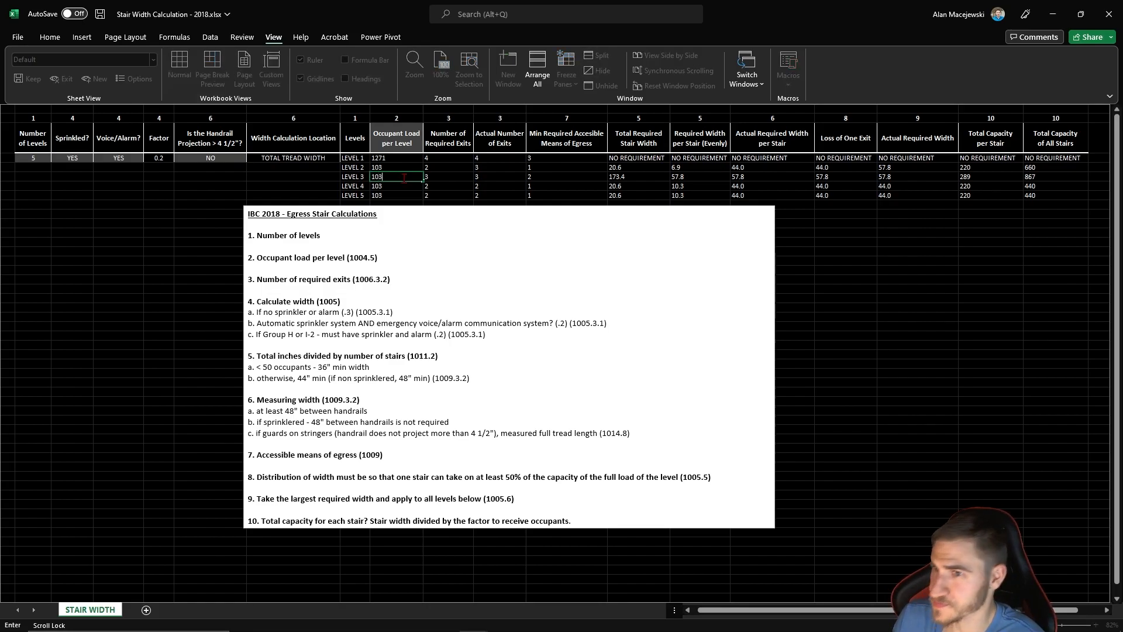
pyautogui.press('Return')
# - Set the Level 5 occupant load to 750 and compare its Loss of One Exit width with the Actual Required Width on Levels 2 to 5
pyautogui.moveTo(386, 191); pyautogui.dragTo(391, 195)
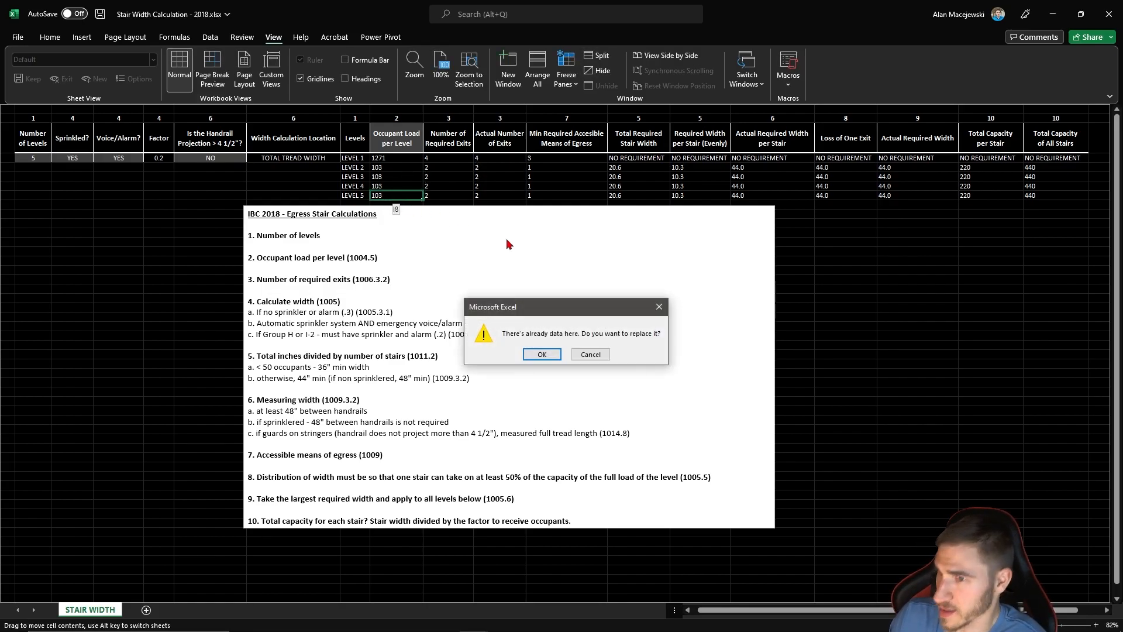
pyautogui.click(541, 354)
pyautogui.write('750')
pyautogui.press('Return')
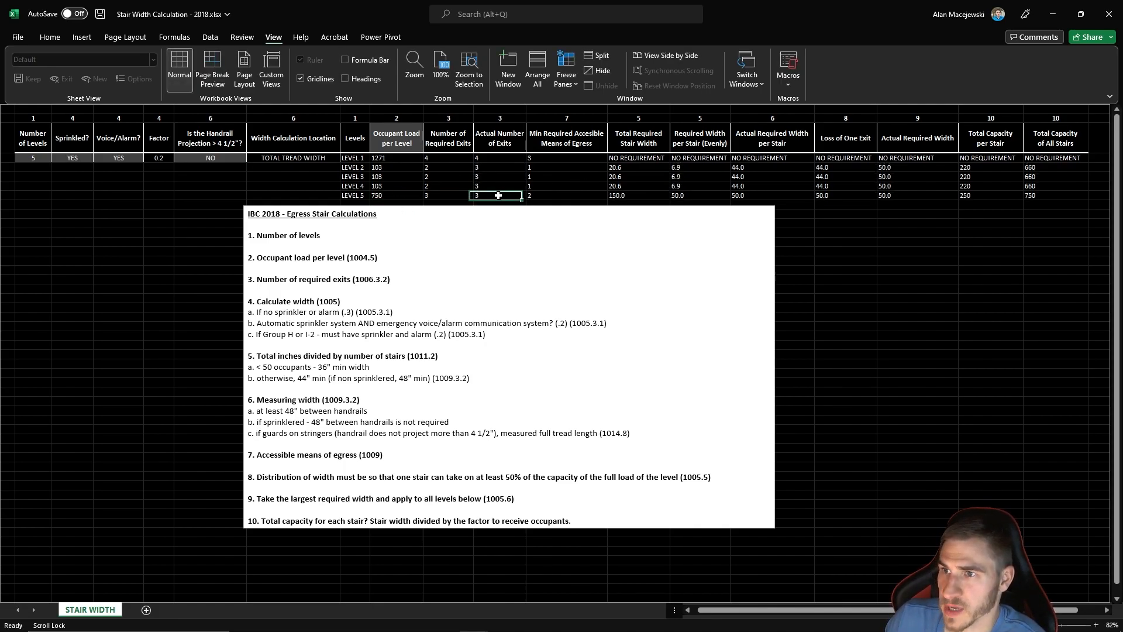
pyautogui.click(916, 232)
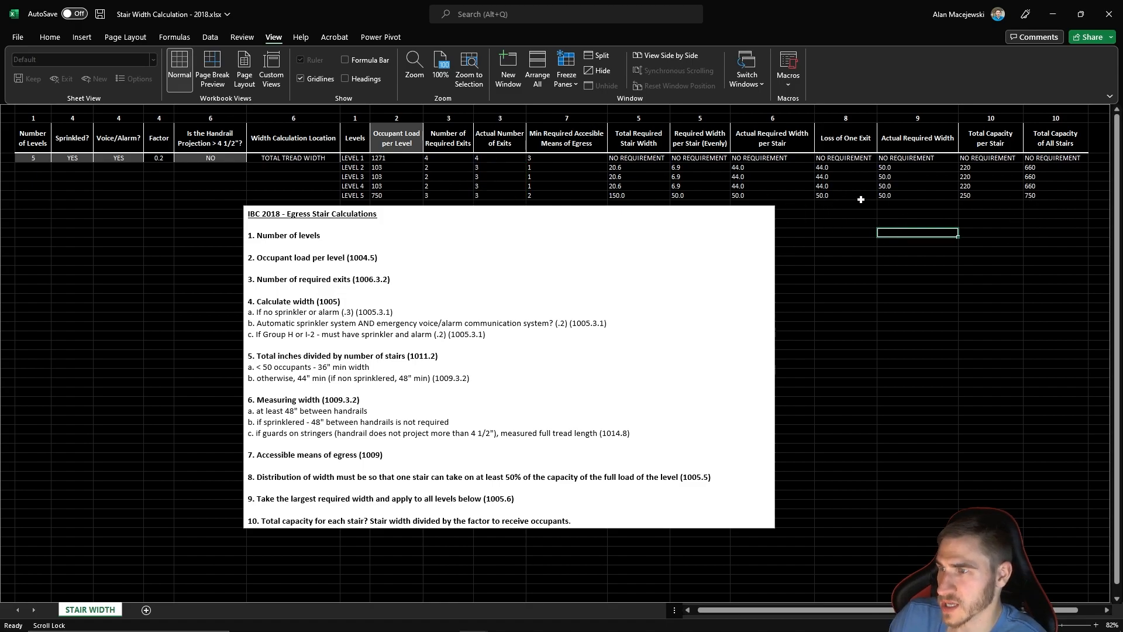
pyautogui.moveTo(905, 196); pyautogui.dragTo(907, 169)
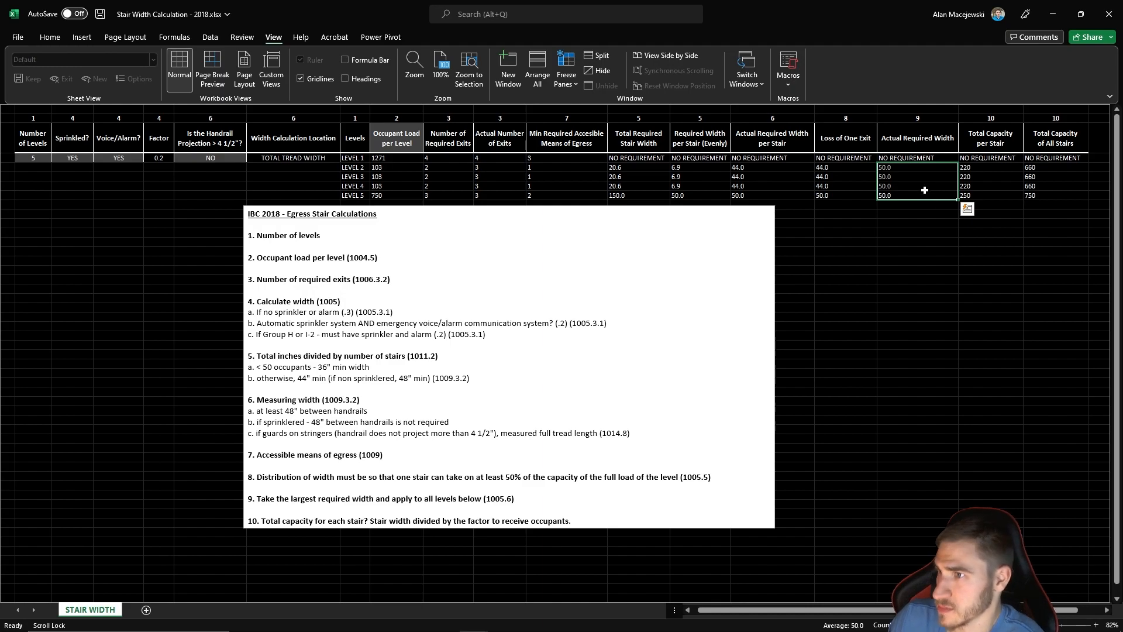
pyautogui.click(828, 195)
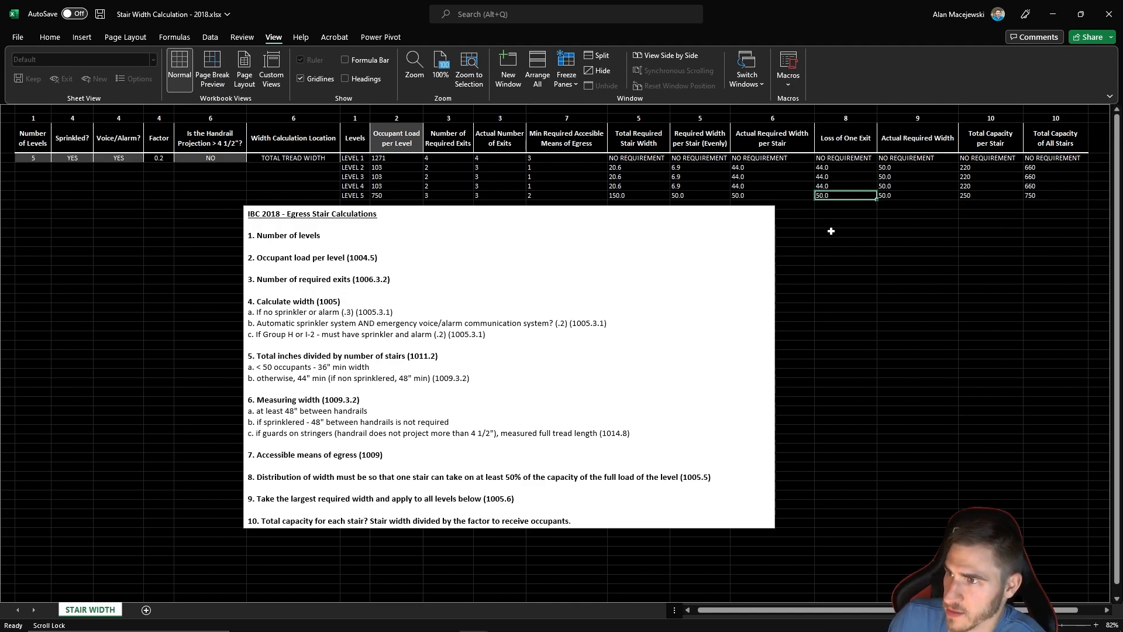
# - Set the Level 5 occupant load to 103
pyautogui.doubleClick(407, 196)
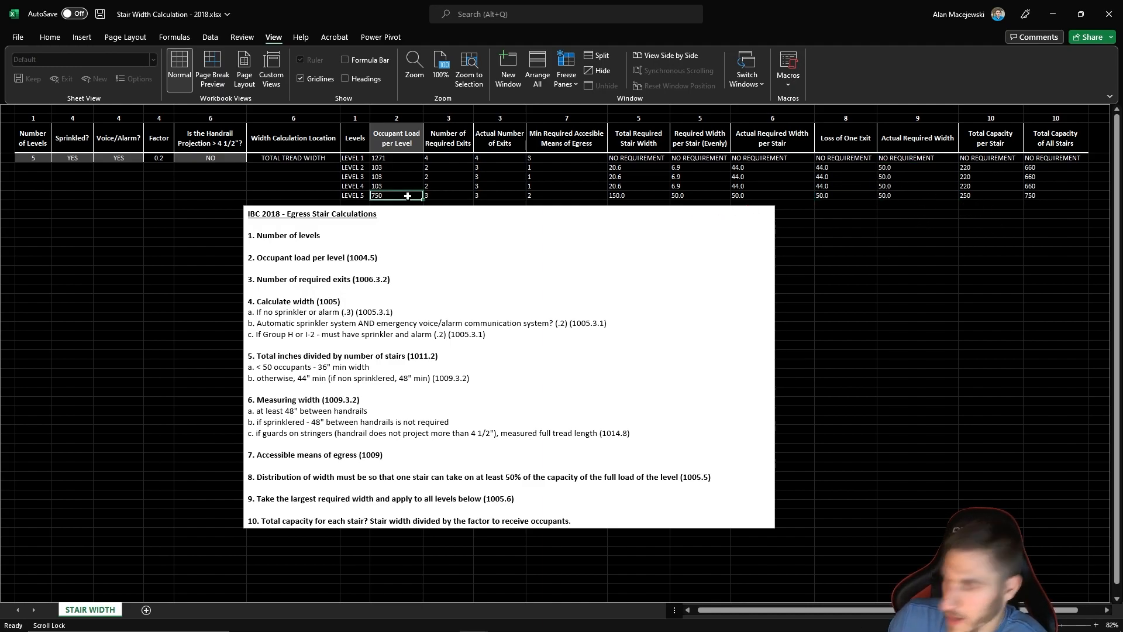
pyautogui.press('BackSpace')
pyautogui.press('BackSpace')
pyautogui.press('BackSpace')
pyautogui.write('13')
pyautogui.press('Return')
pyautogui.click(404, 195)
pyautogui.write('103')
pyautogui.press('Return')
# - Set the Level 4 occupant load to 750
pyautogui.click(386, 189)
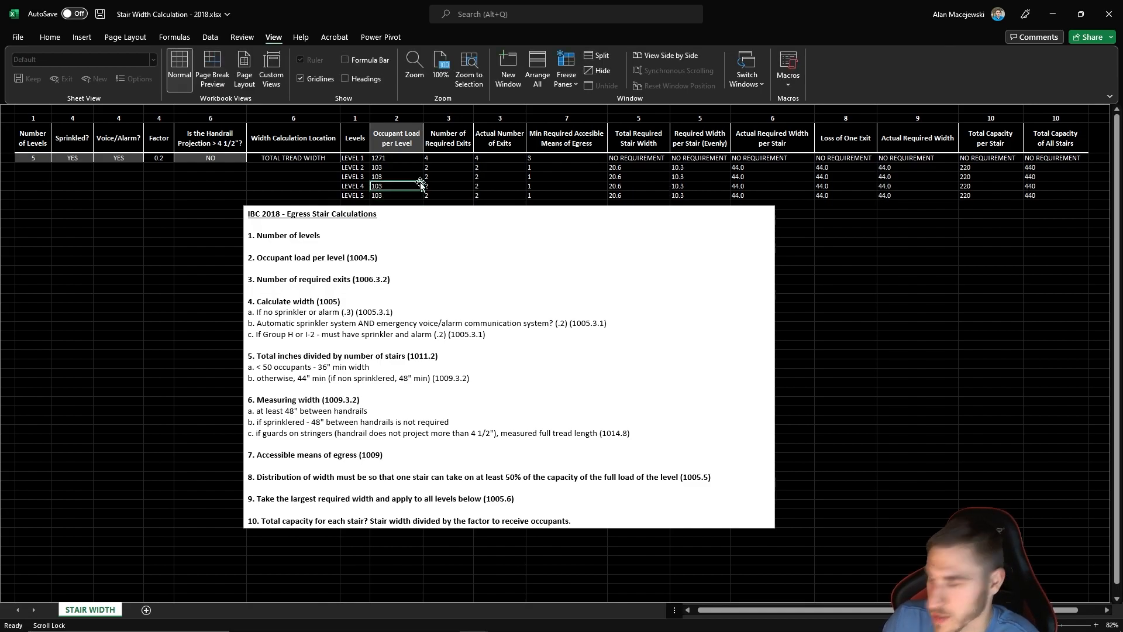
pyautogui.write('750')
pyautogui.press('Return')
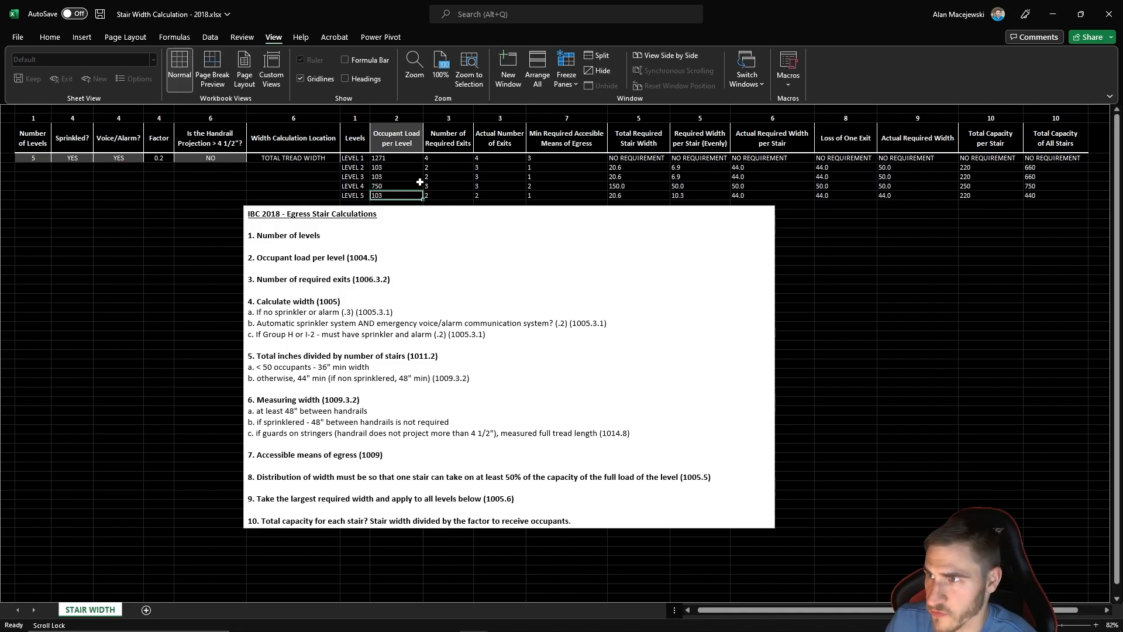
# - Check how the Level 4 occupant load affects Level 5's Loss of One Exit width and the Actual Required Width column
pyautogui.click(843, 195)
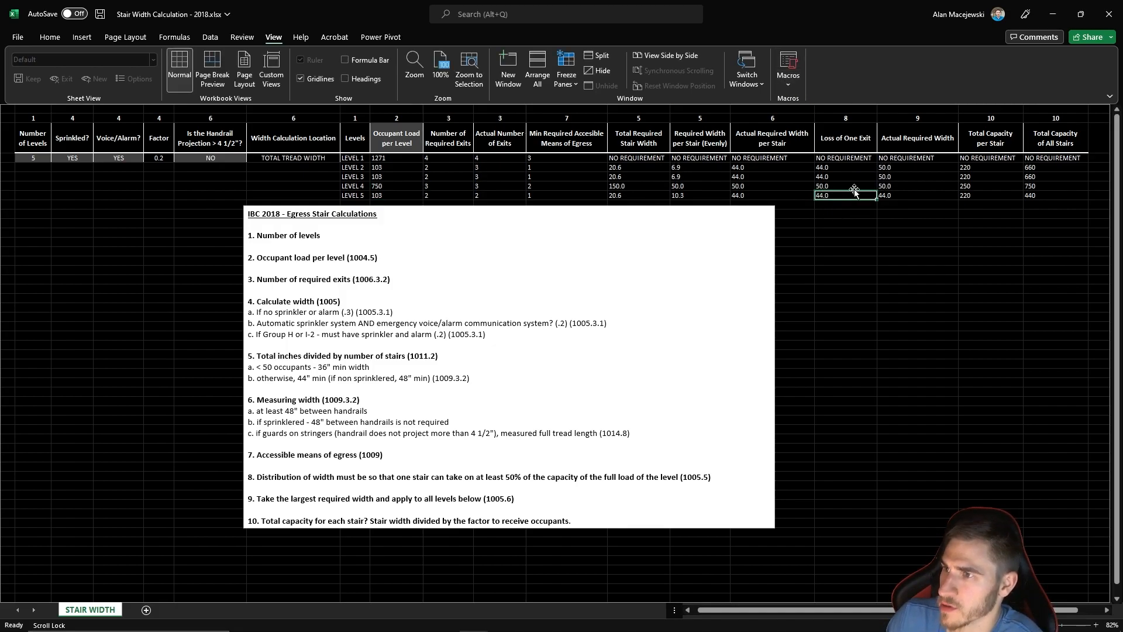
pyautogui.click(395, 193)
pyautogui.click(396, 186)
pyautogui.moveTo(899, 143); pyautogui.dragTo(892, 224)
pyautogui.click(887, 298)
pyautogui.click(924, 202)
pyautogui.click(904, 195)
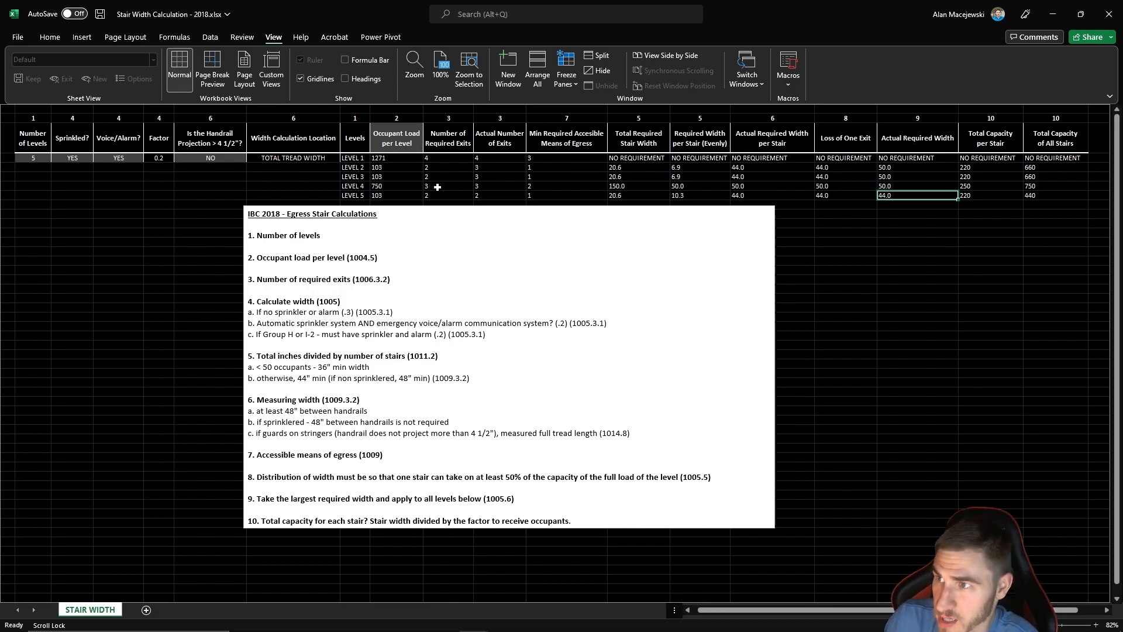
# - Trace Level 4's Actual Required Width back to its width per stair, and compare the Actual Required Width across Levels 2 to 5
pyautogui.click(911, 185)
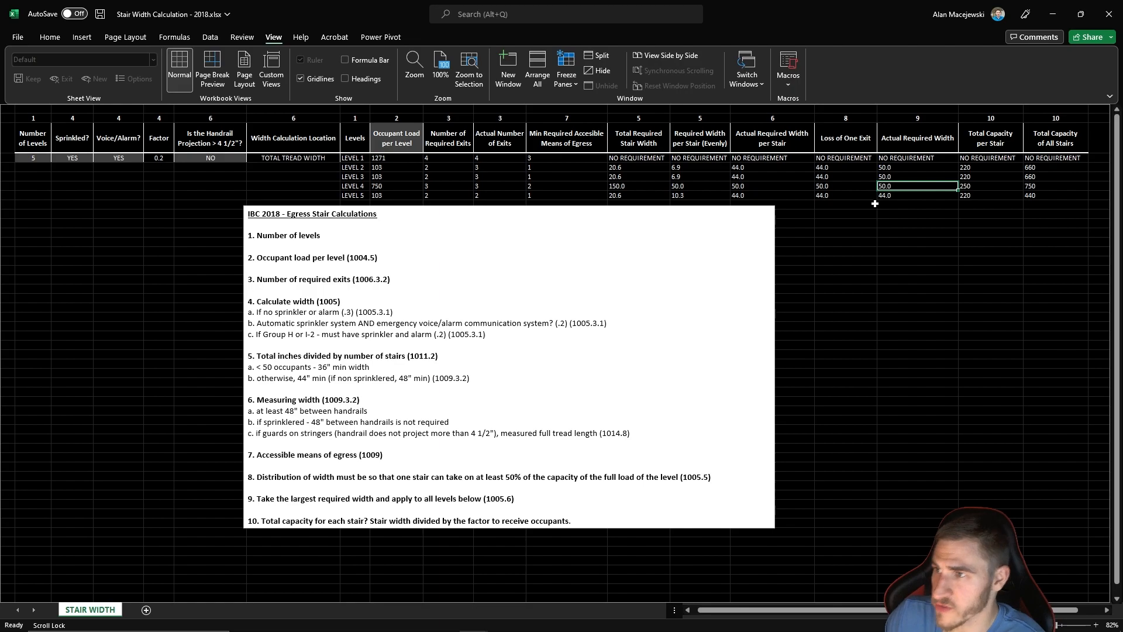
pyautogui.click(824, 187)
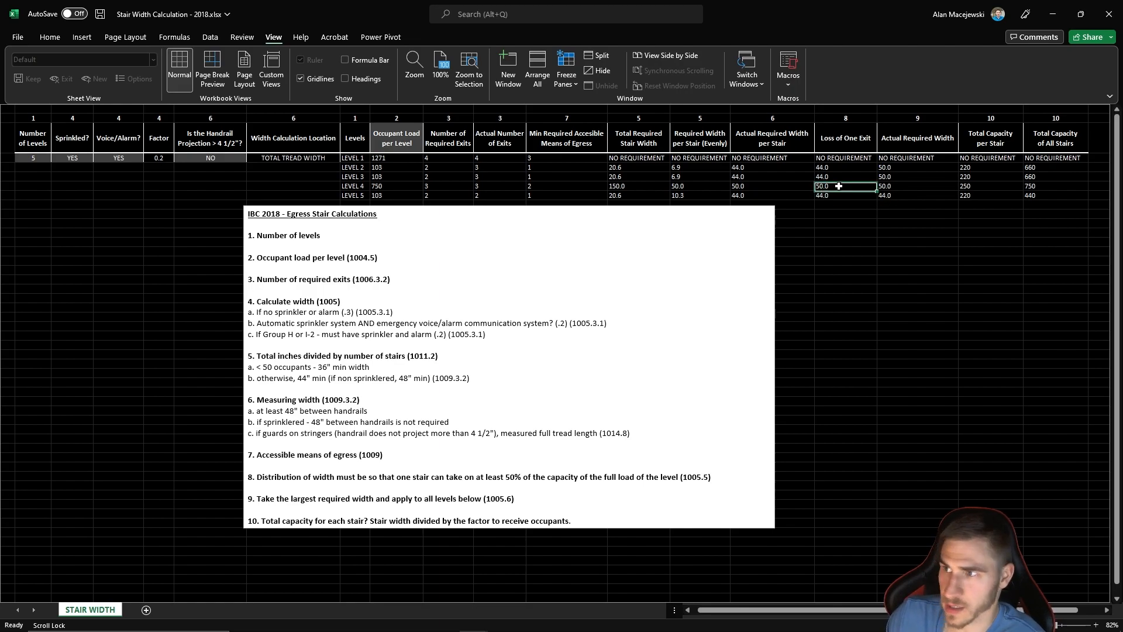
pyautogui.click(797, 187)
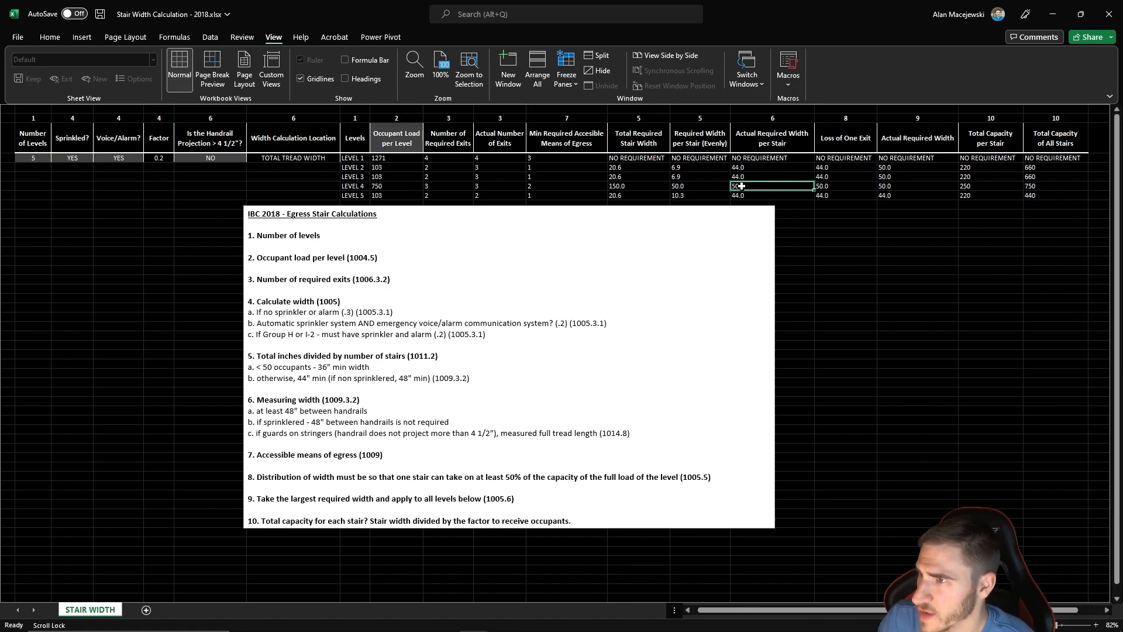
pyautogui.click(890, 195)
pyautogui.click(909, 185)
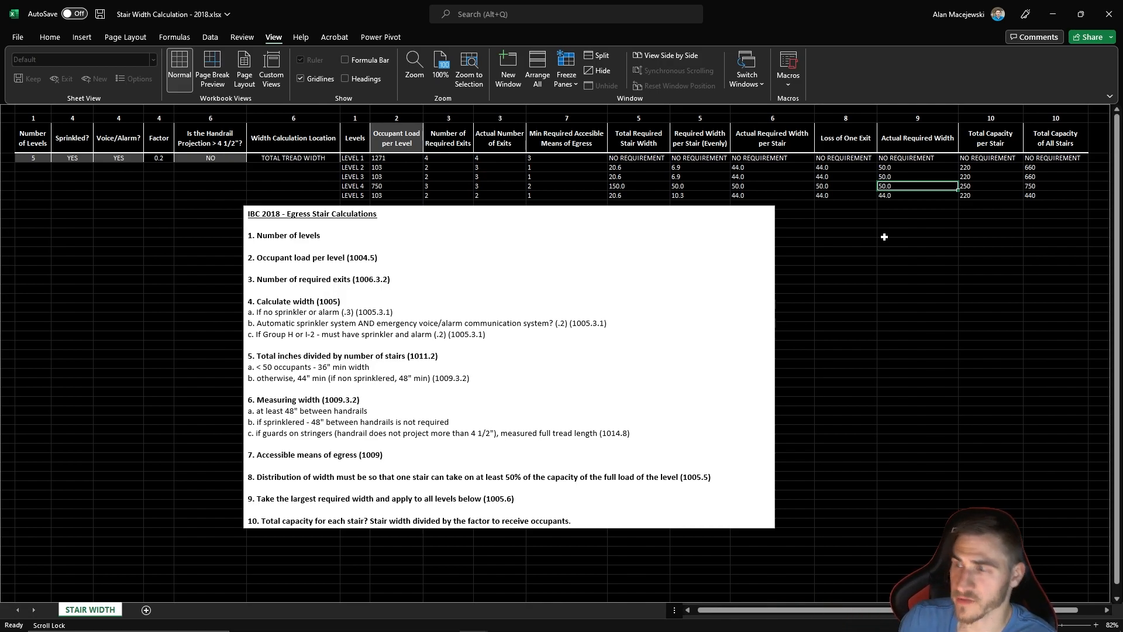
pyautogui.moveTo(906, 168); pyautogui.dragTo(905, 195)
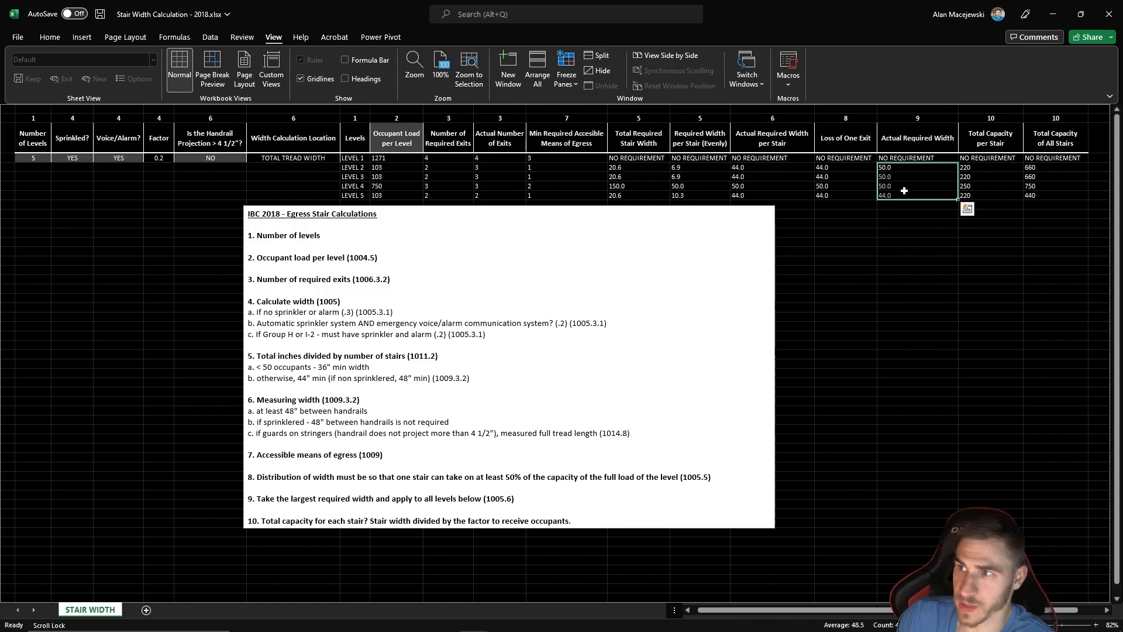
pyautogui.click(895, 242)
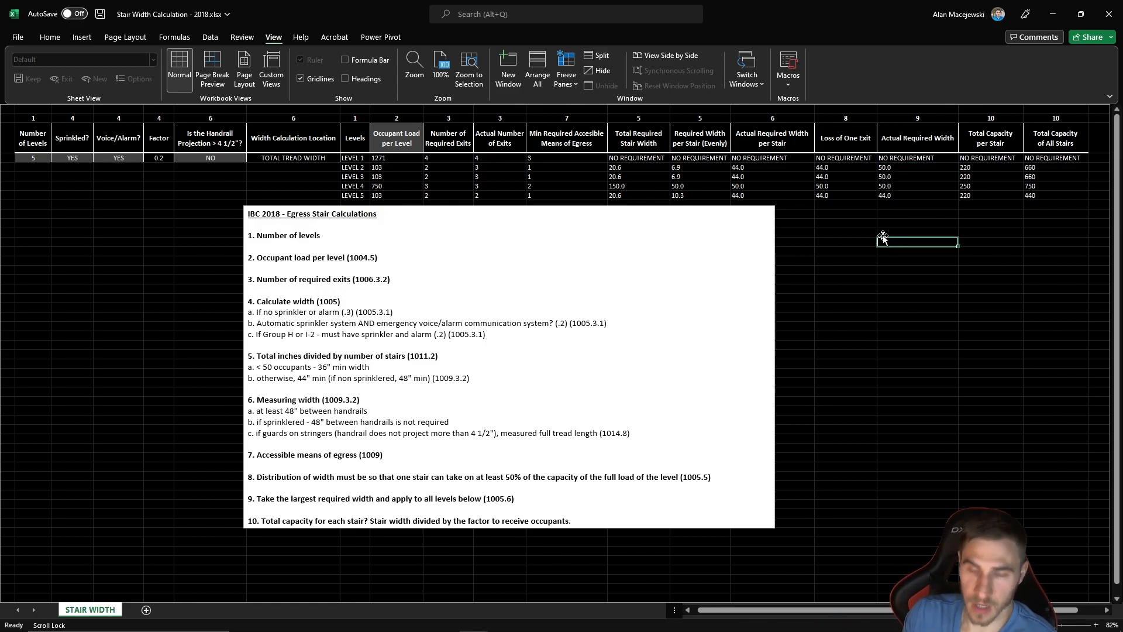
pyautogui.moveTo(894, 195); pyautogui.dragTo(896, 168)
pyautogui.click(889, 216)
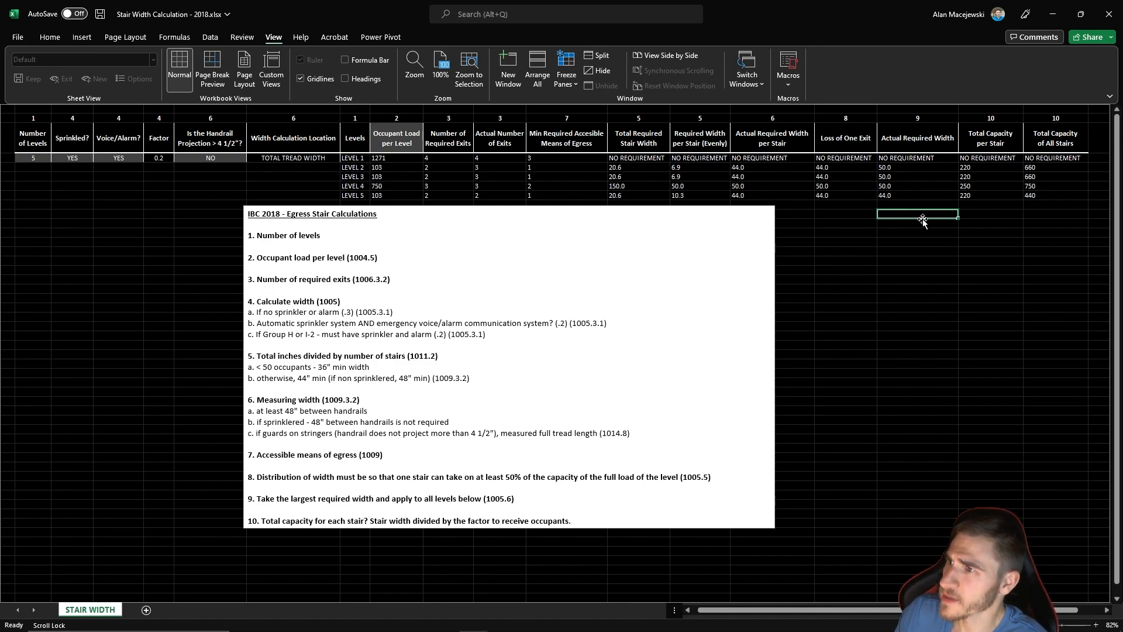
# - Compare the Total Capacity per Stair values of Levels 2 to 5 with the Actual Required Width per Stair
pyautogui.moveTo(984, 139); pyautogui.dragTo(983, 196)
pyautogui.click(991, 251)
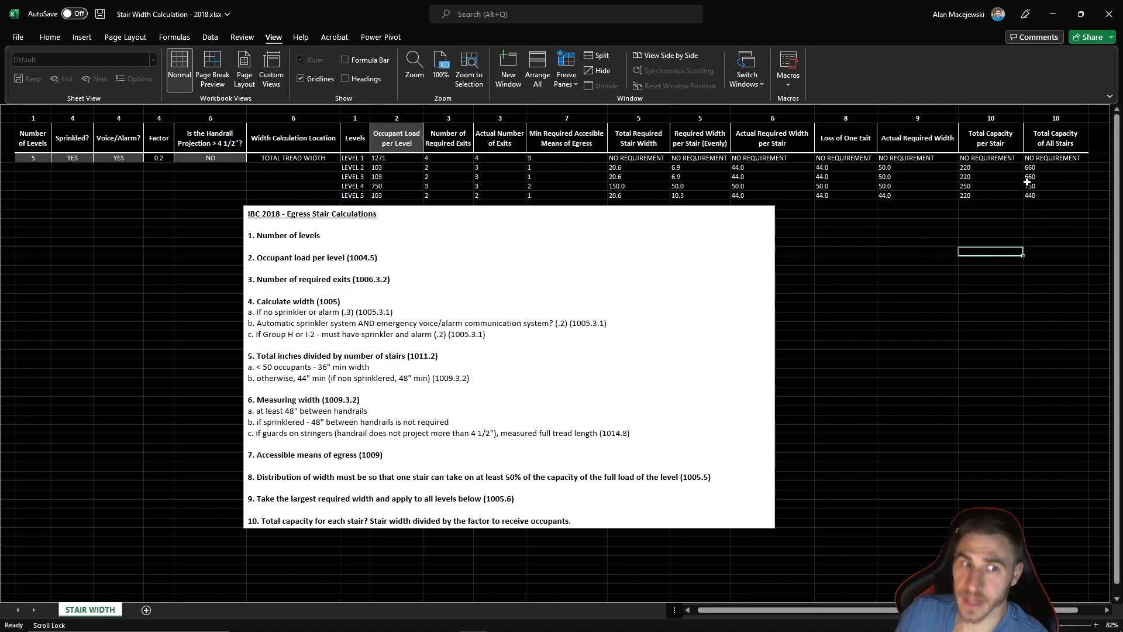
pyautogui.click(986, 169)
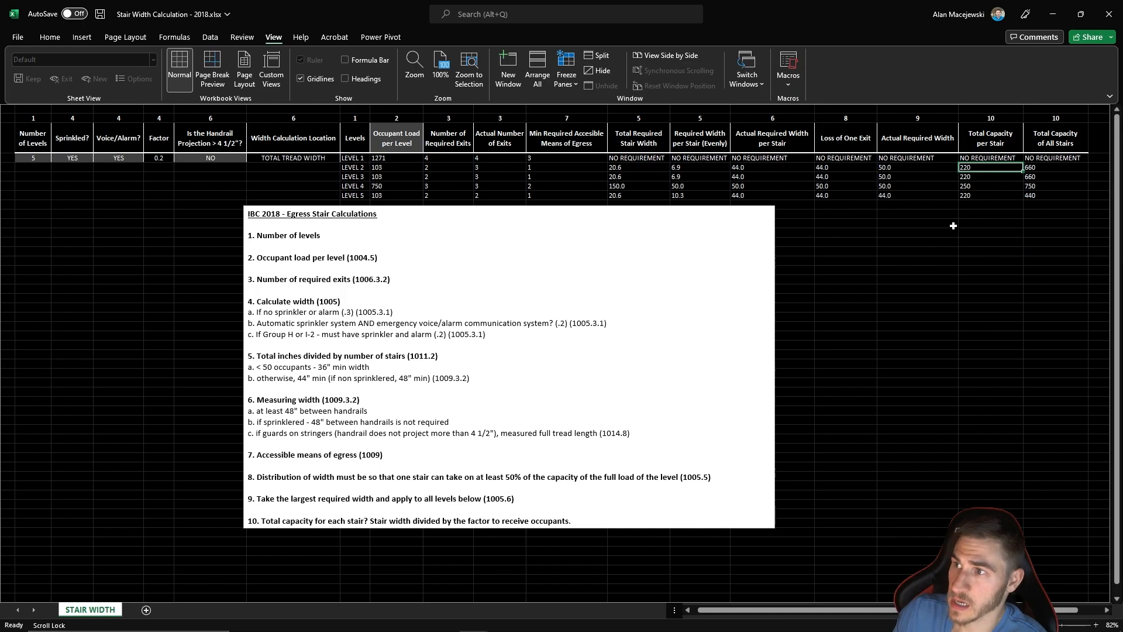
pyautogui.click(980, 197)
pyautogui.click(992, 186)
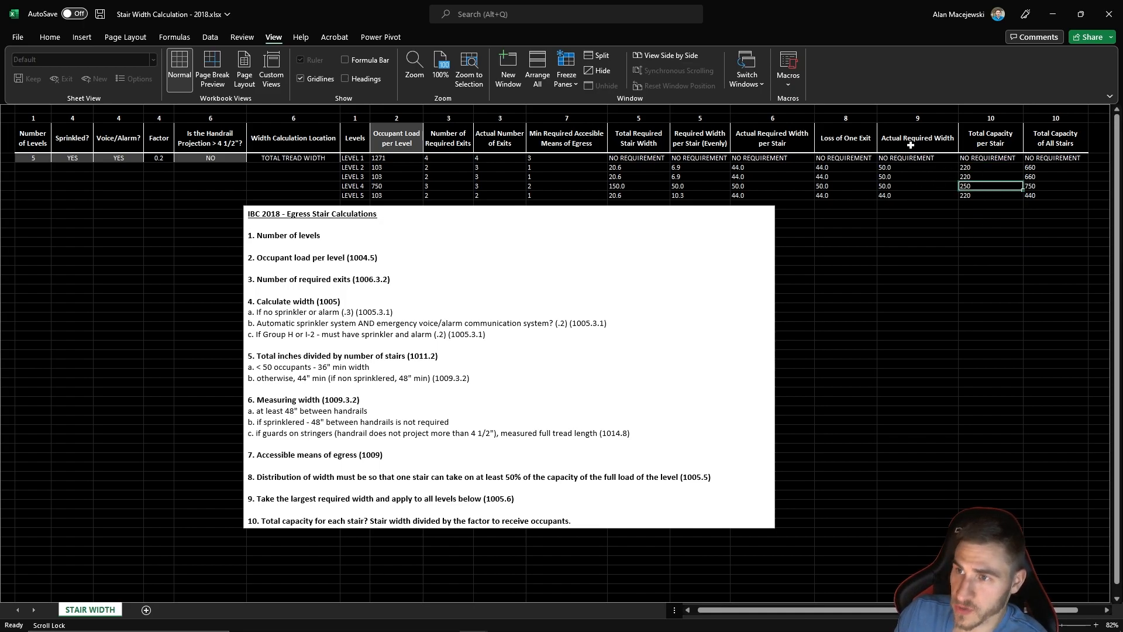
pyautogui.click(756, 174)
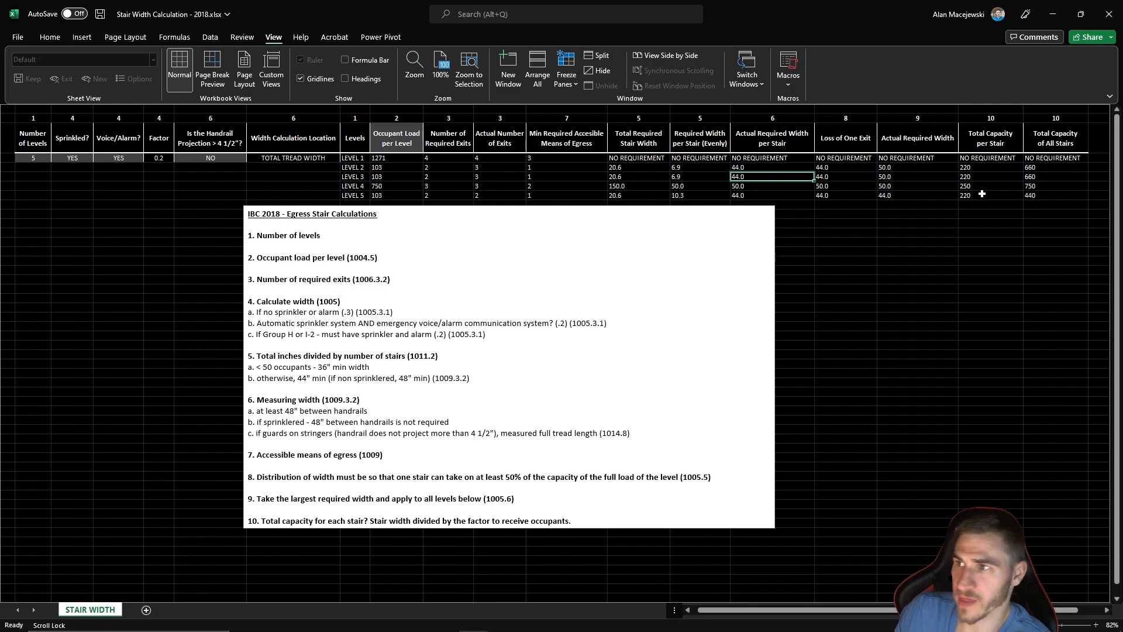
# - Relate the actual number of exits to the total capacity per stair and of all stairs on Levels 2 to 4
pyautogui.click(995, 167)
pyautogui.click(1056, 167)
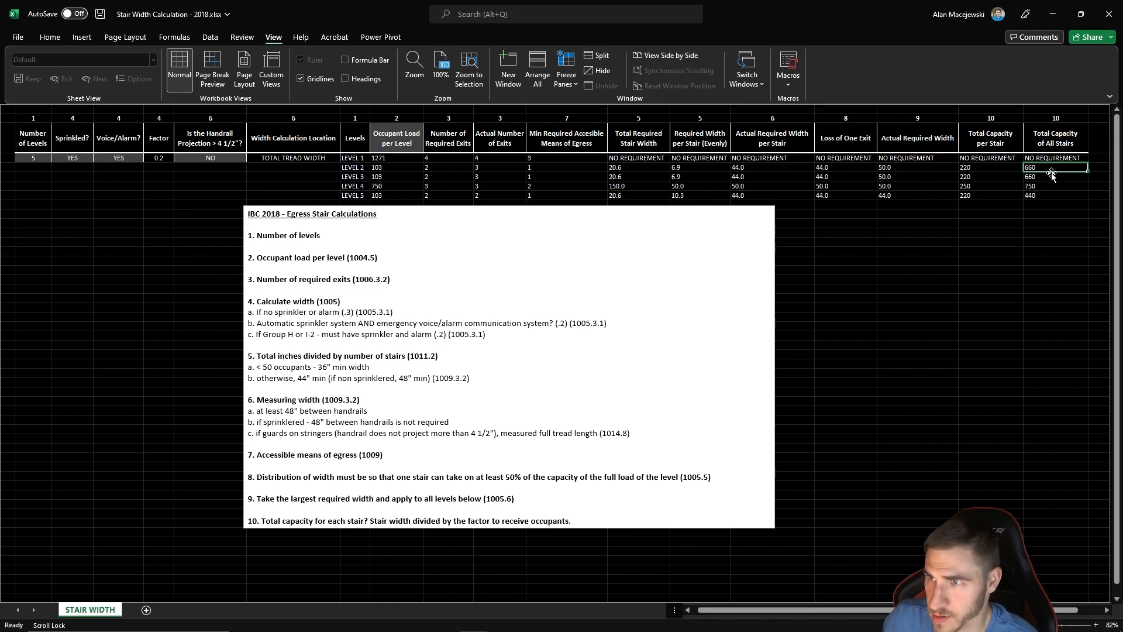
pyautogui.click(482, 175)
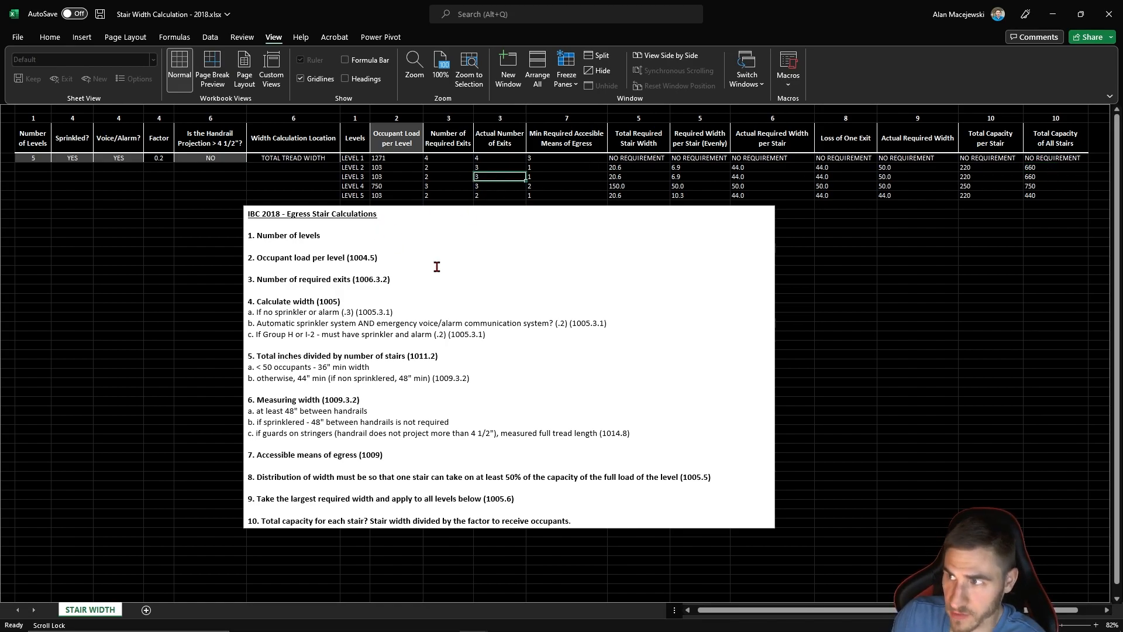
pyautogui.click(980, 176)
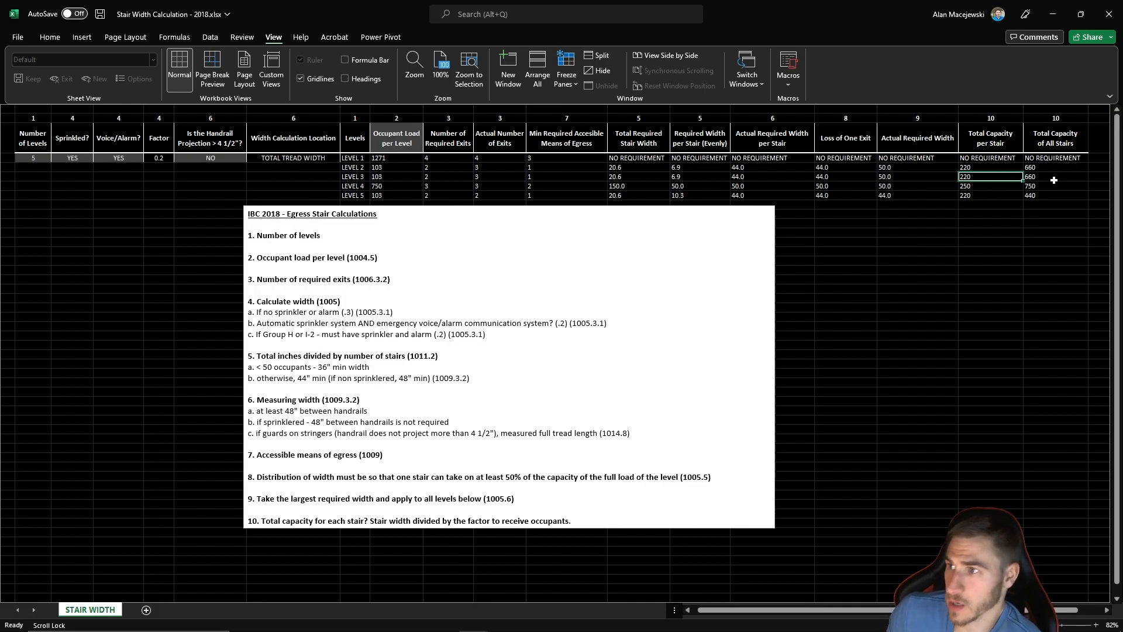
pyautogui.click(967, 309)
pyautogui.click(989, 457)
pyautogui.click(1056, 187)
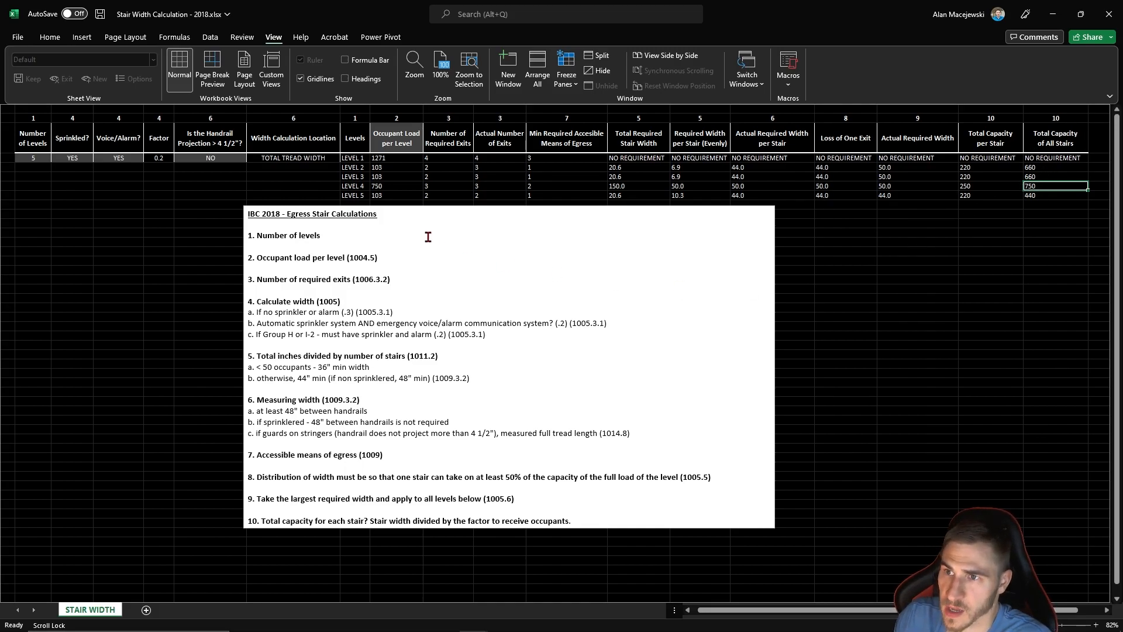
# - Compare Level 4's occupant load with its total capacity of all stairs and its required width per stair
pyautogui.click(394, 187)
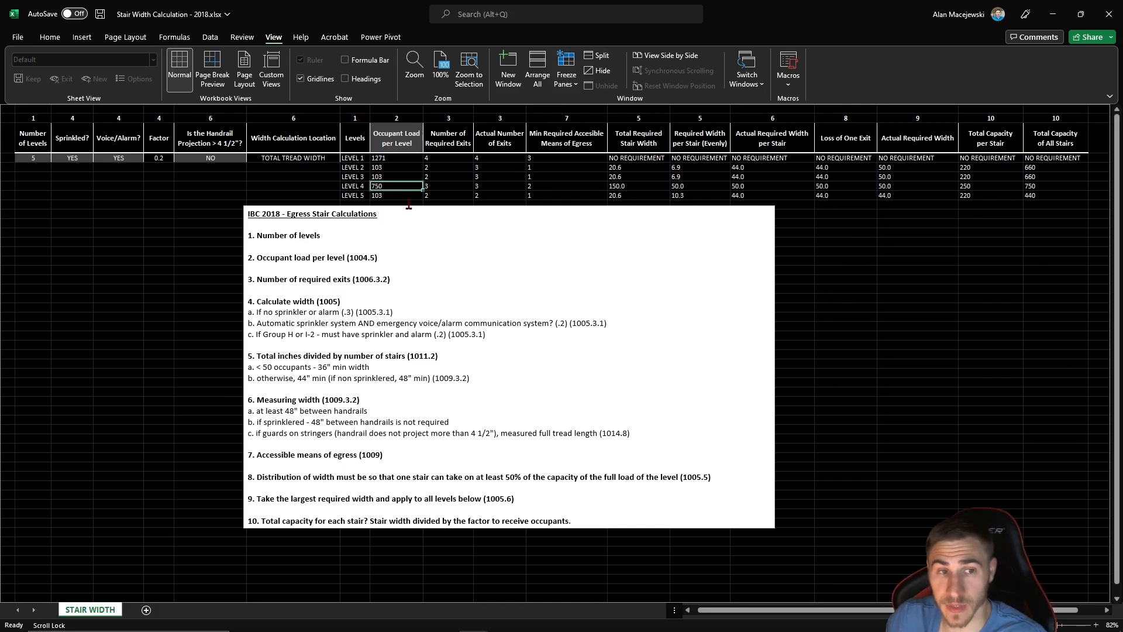
pyautogui.click(949, 241)
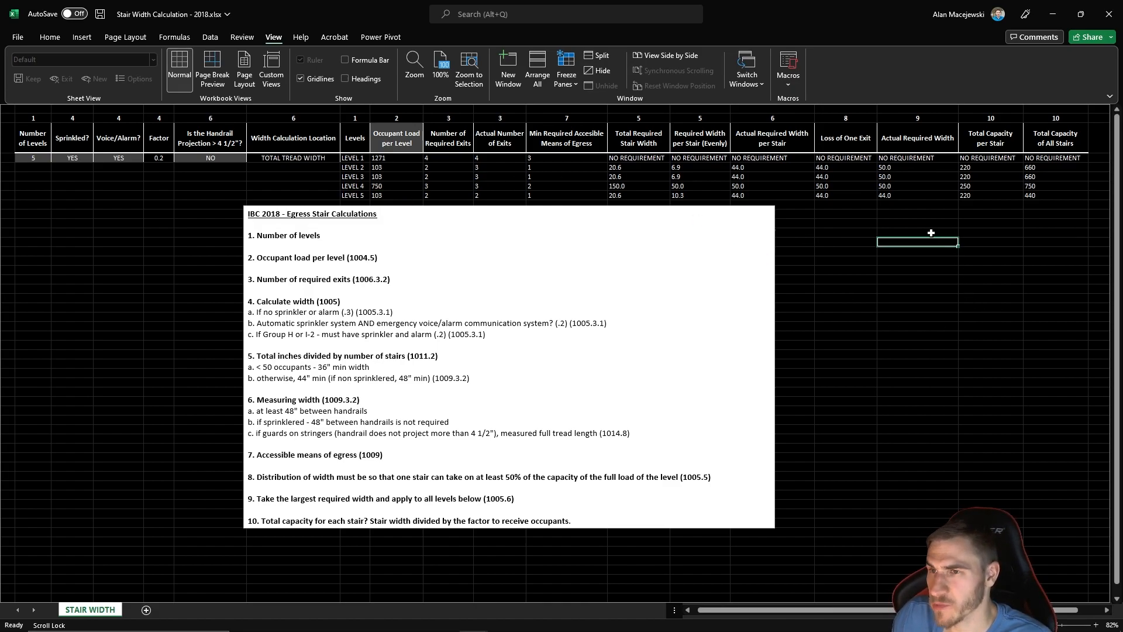
pyautogui.click(1056, 184)
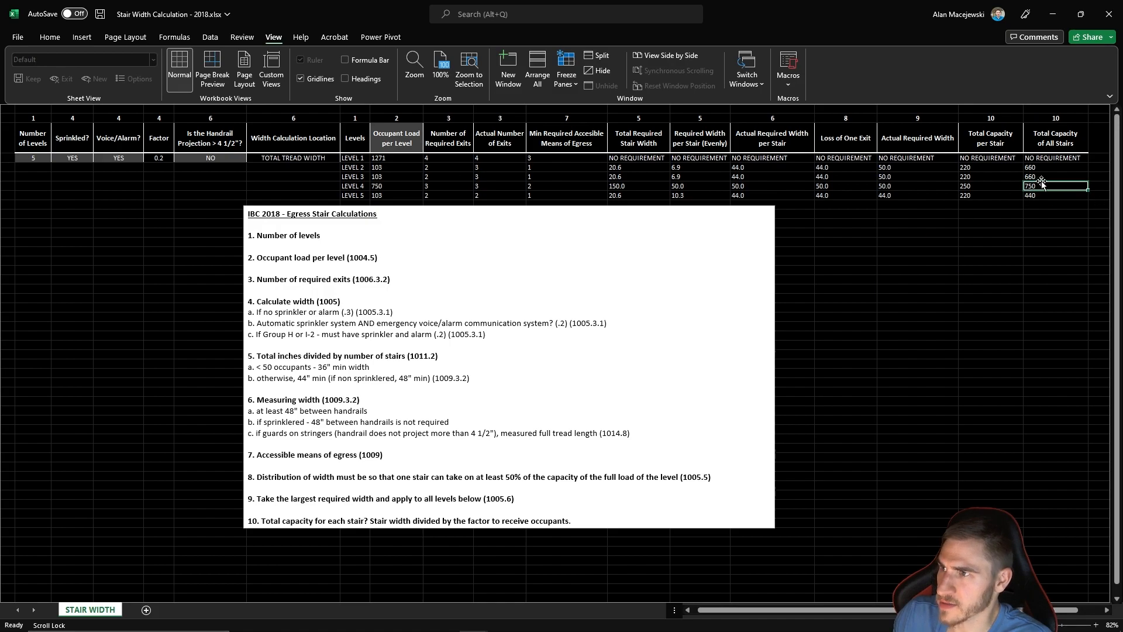
pyautogui.click(397, 185)
pyautogui.click(695, 186)
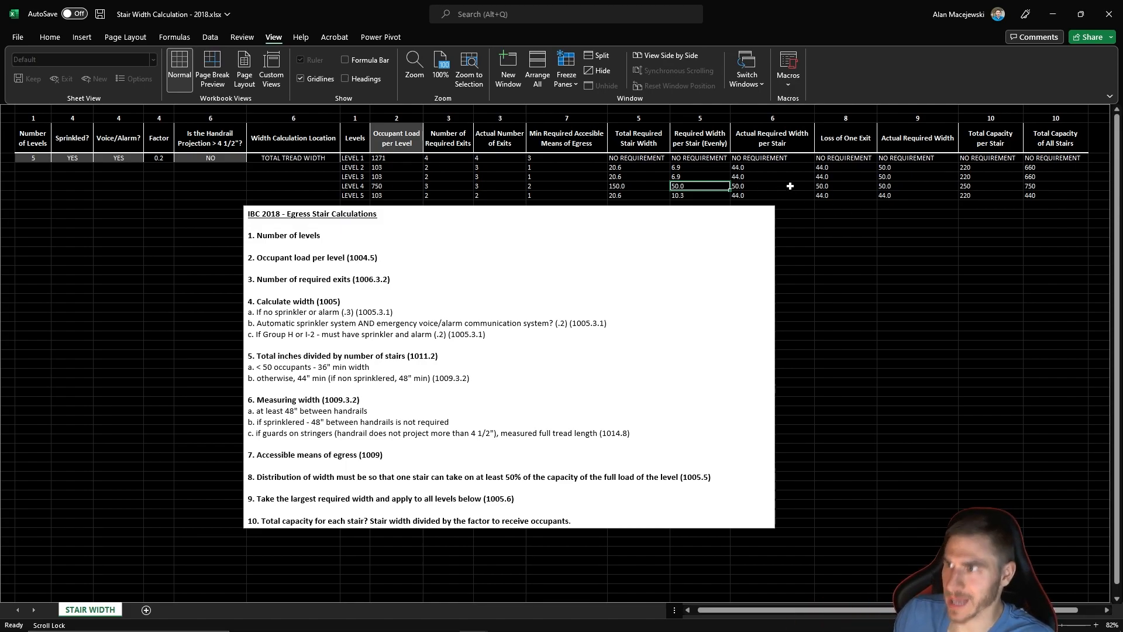
pyautogui.click(1046, 185)
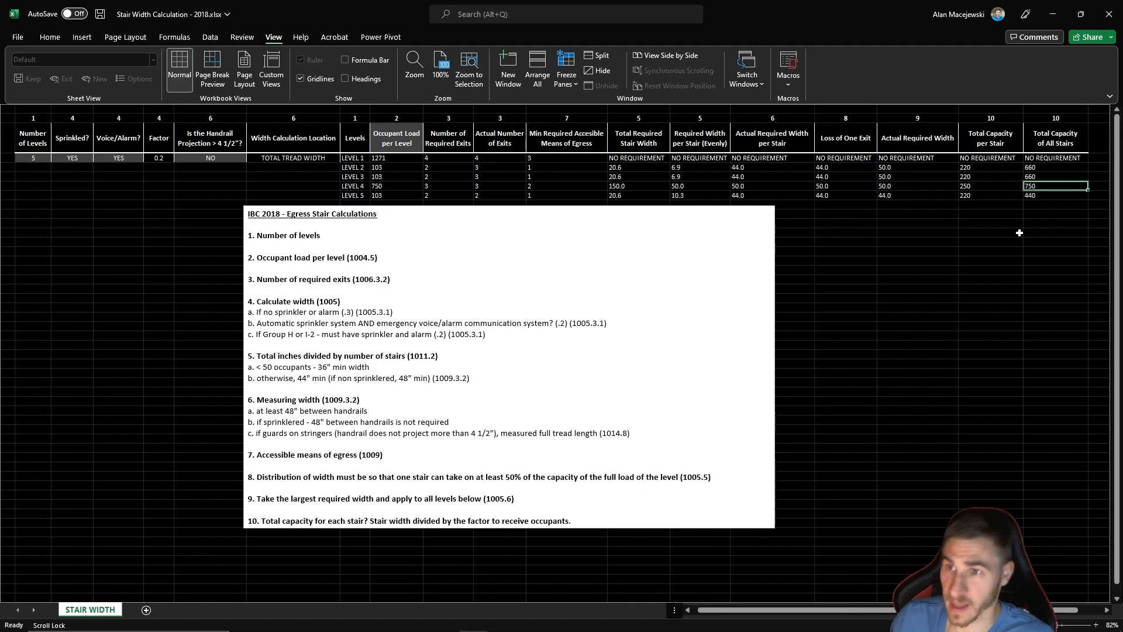
pyautogui.click(414, 185)
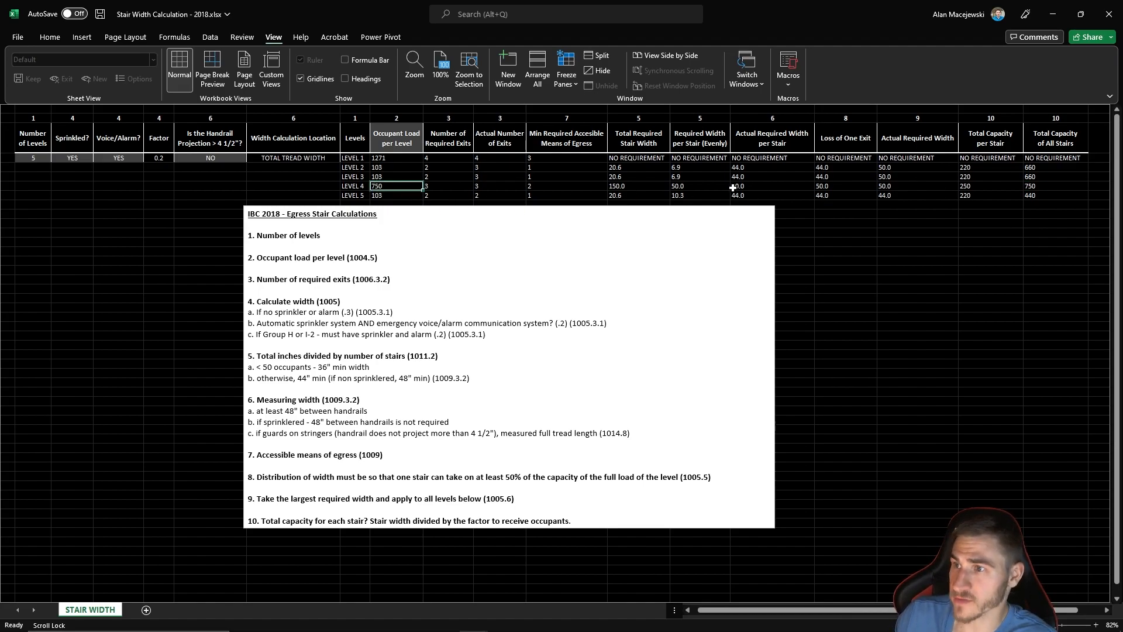
pyautogui.click(1036, 186)
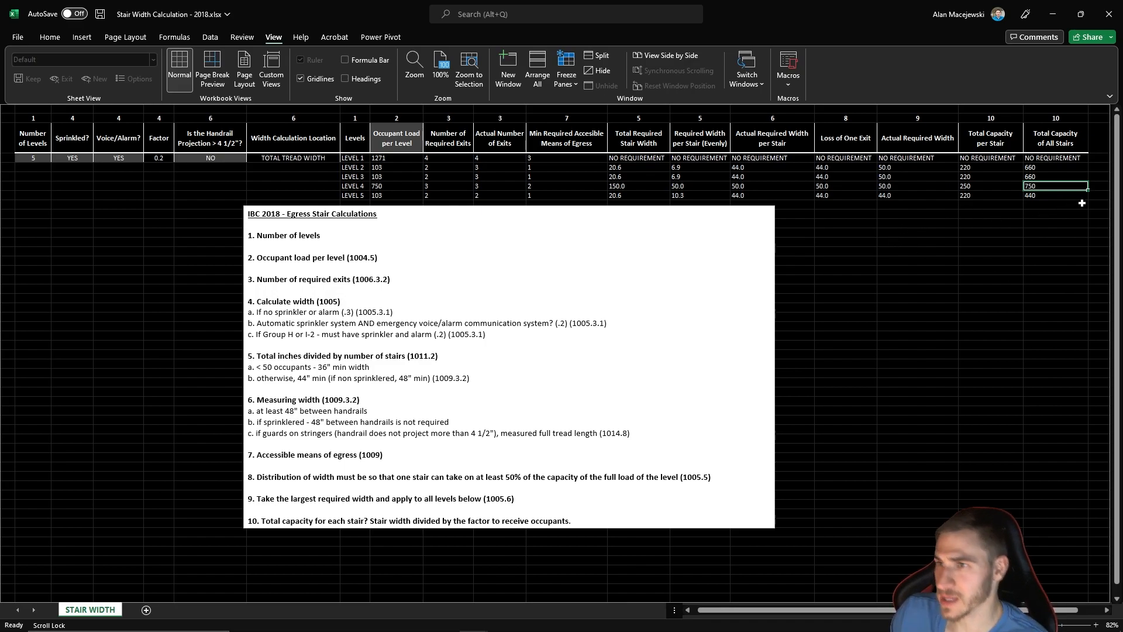
pyautogui.press('Left')
pyautogui.press('Left')
pyautogui.press('Left')
pyautogui.press('Left')
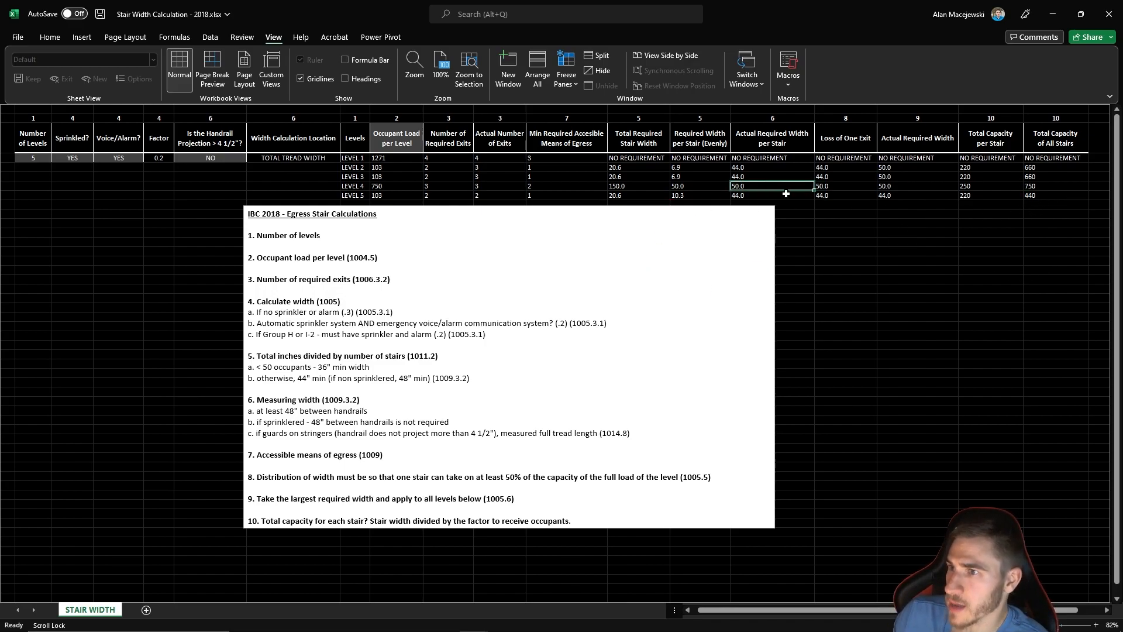
# - Check Level 4's Total Capacity of All Stairs against its occupant load and Actual Required Width per Stair
pyautogui.click(1055, 190)
pyautogui.click(396, 185)
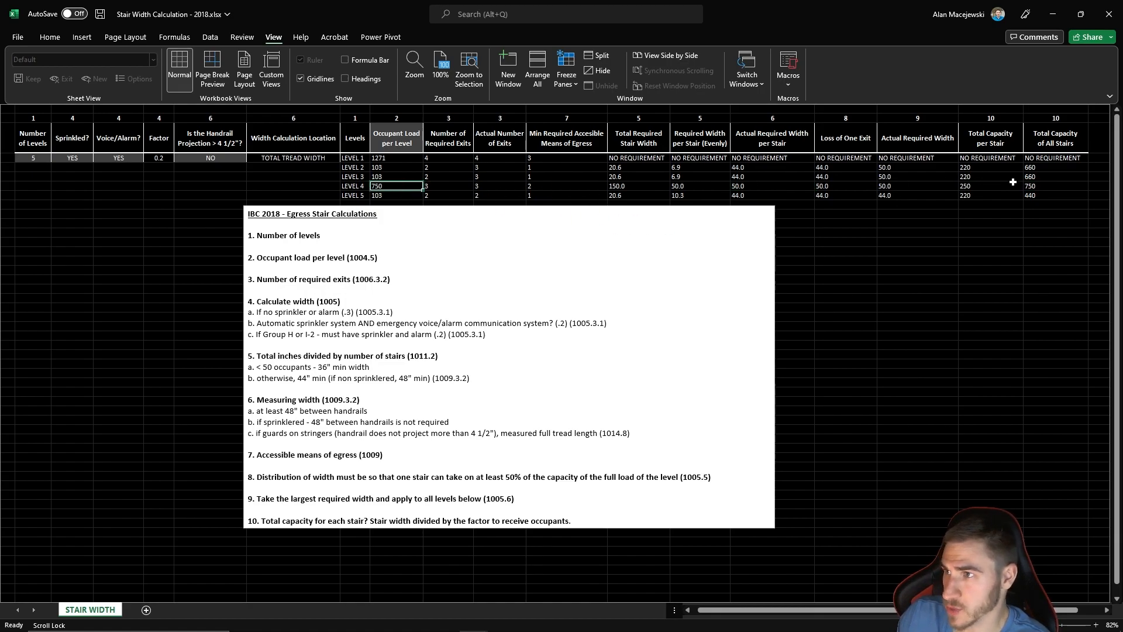
pyautogui.click(1043, 189)
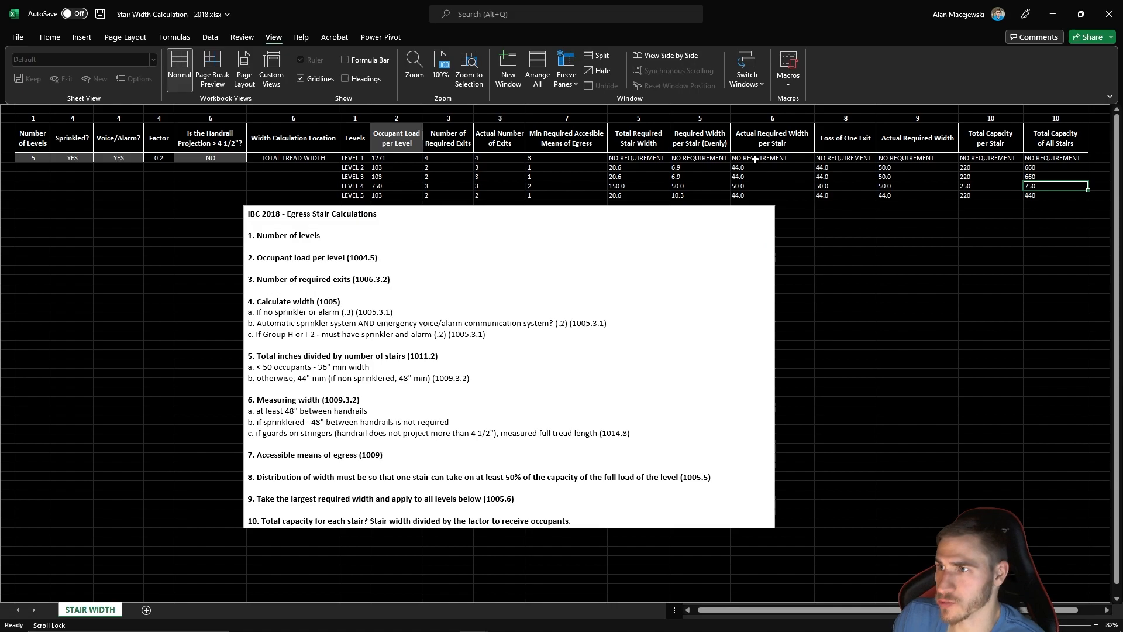
pyautogui.click(752, 189)
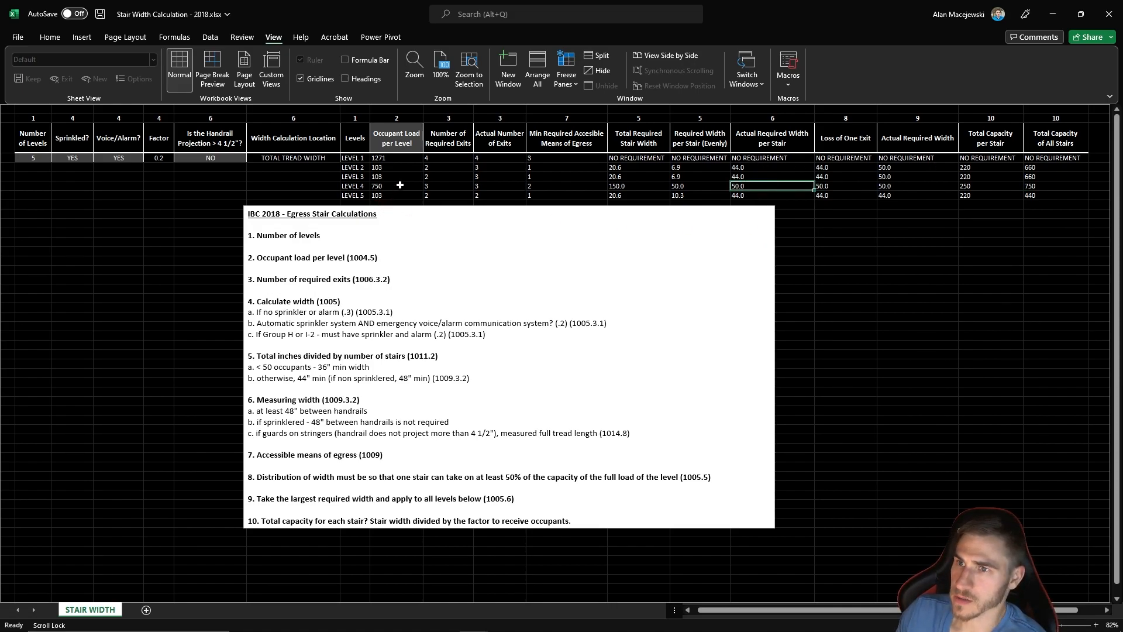
pyautogui.click(1053, 186)
pyautogui.click(392, 186)
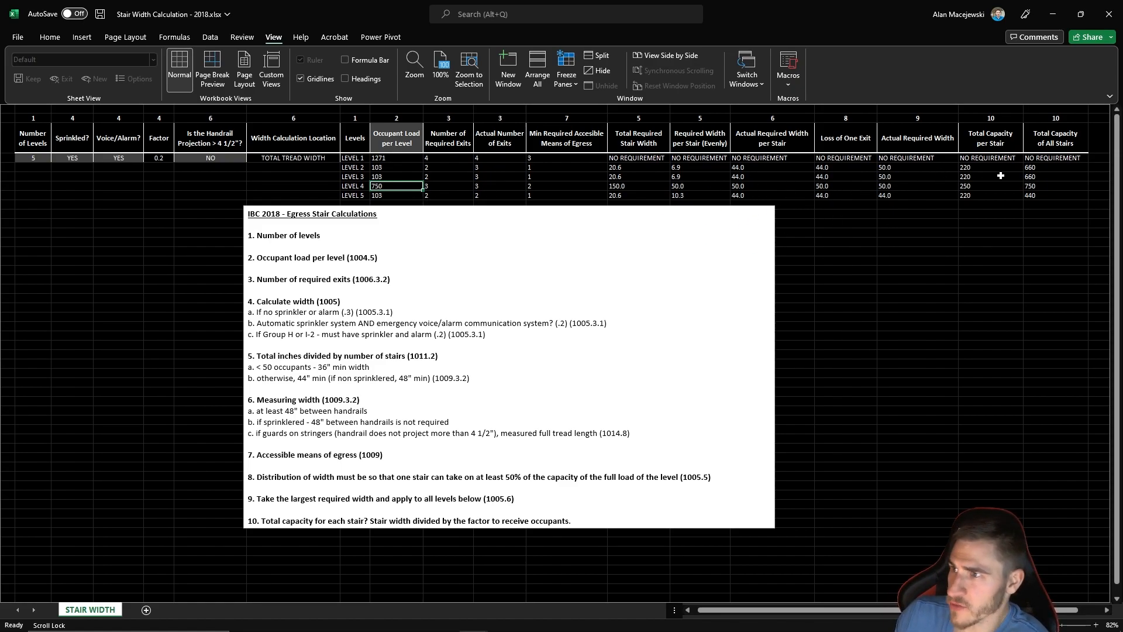
# - Relate Level 3's Total Capacity per Stair to its actual number of exits, Loss of One Exit width and Total Capacity of All Stairs
pyautogui.click(976, 176)
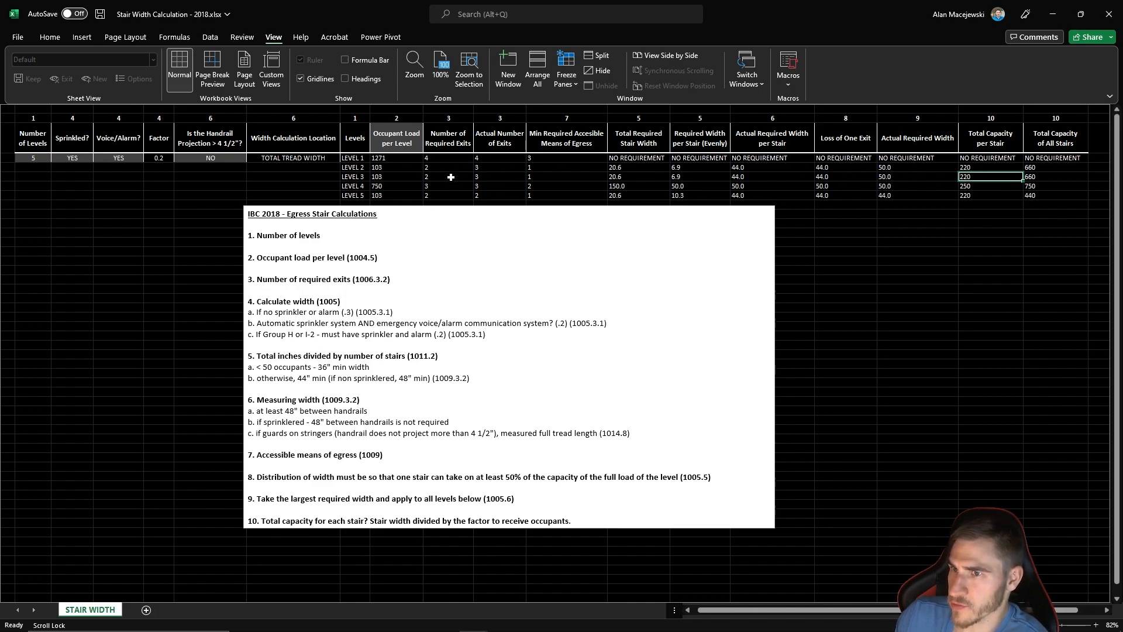
pyautogui.click(497, 176)
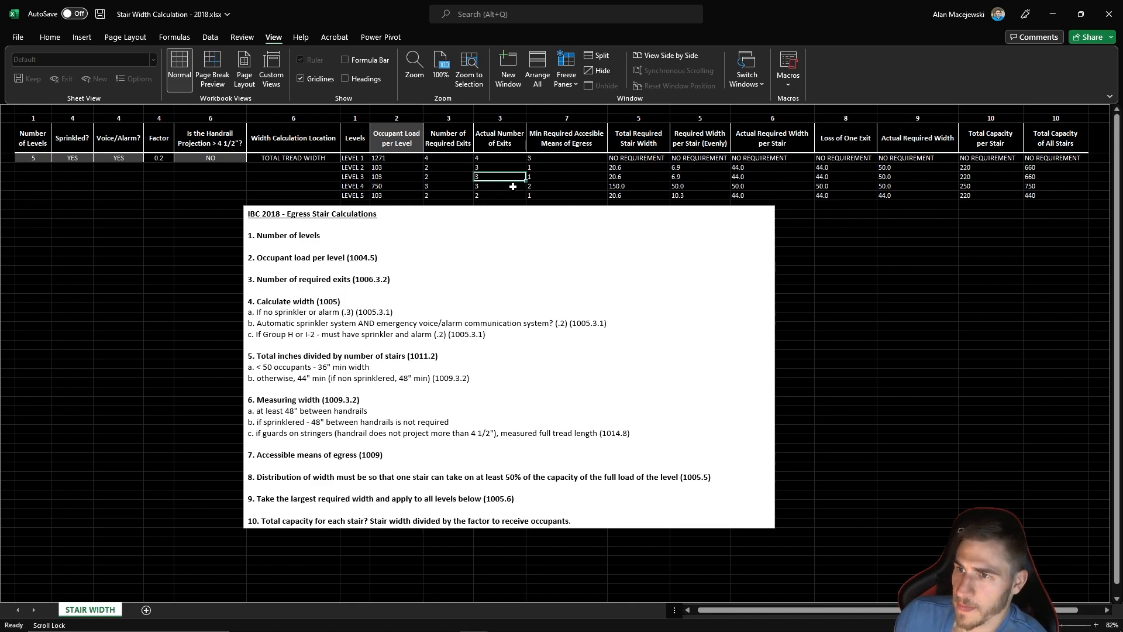
pyautogui.click(830, 177)
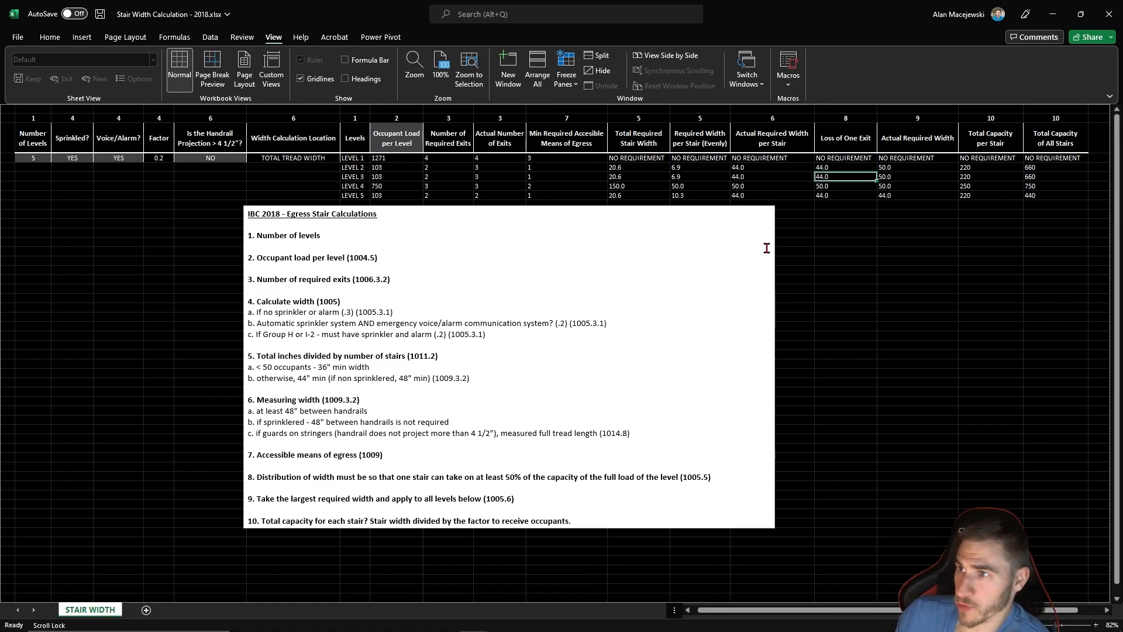
pyautogui.click(973, 176)
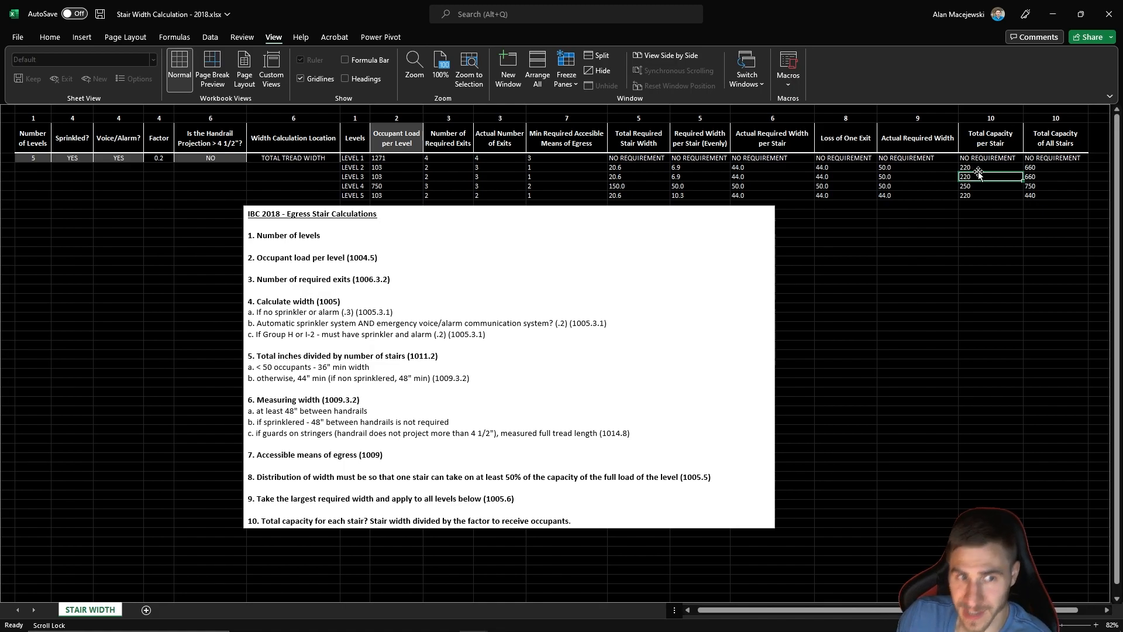
pyautogui.click(1041, 175)
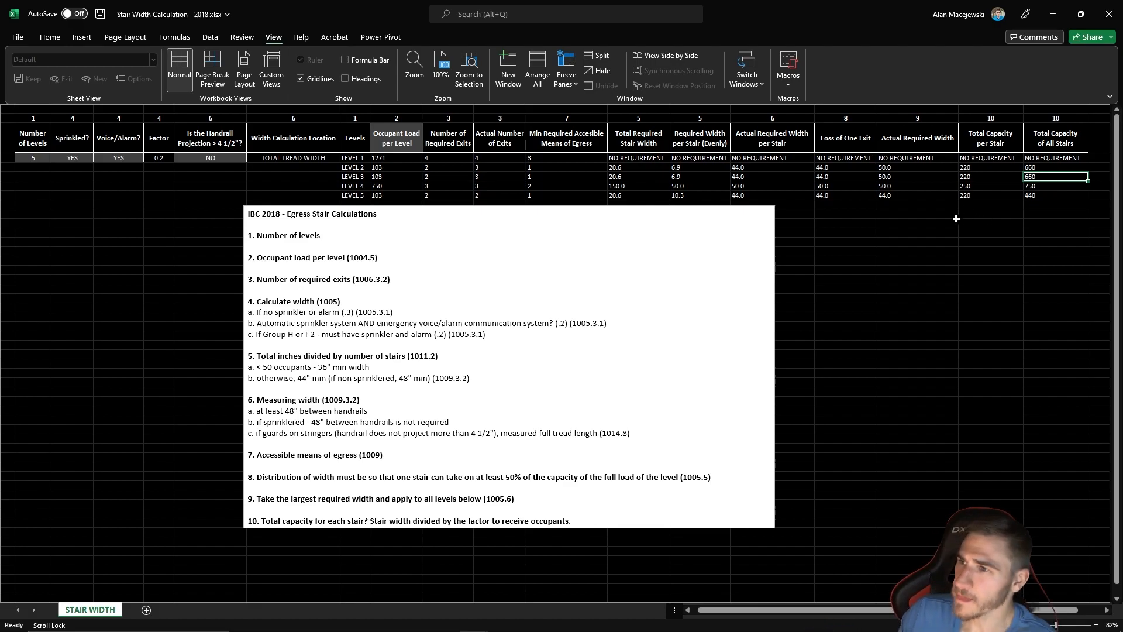
pyautogui.moveTo(1039, 181); pyautogui.dragTo(1041, 191)
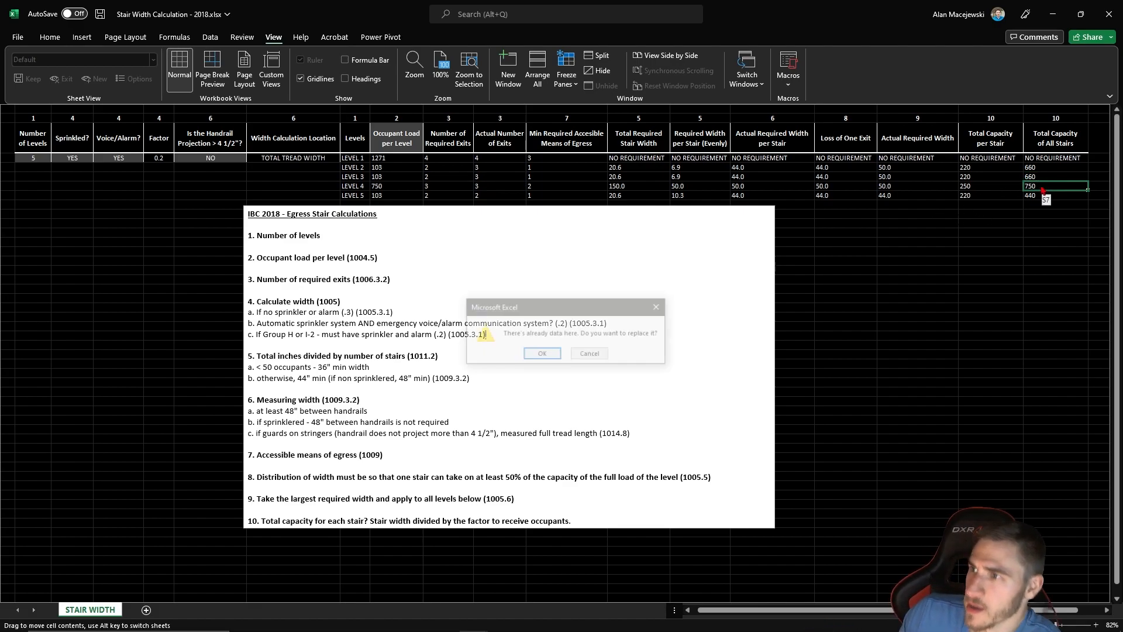
pyautogui.click(580, 357)
pyautogui.click(887, 230)
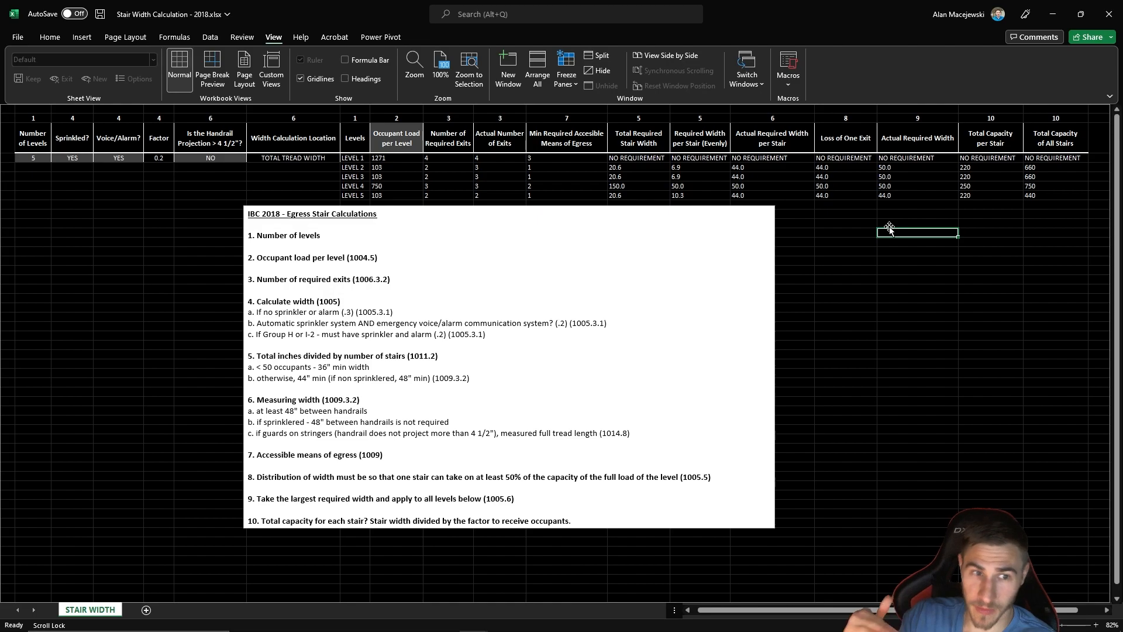
pyautogui.click(904, 289)
pyautogui.click(924, 360)
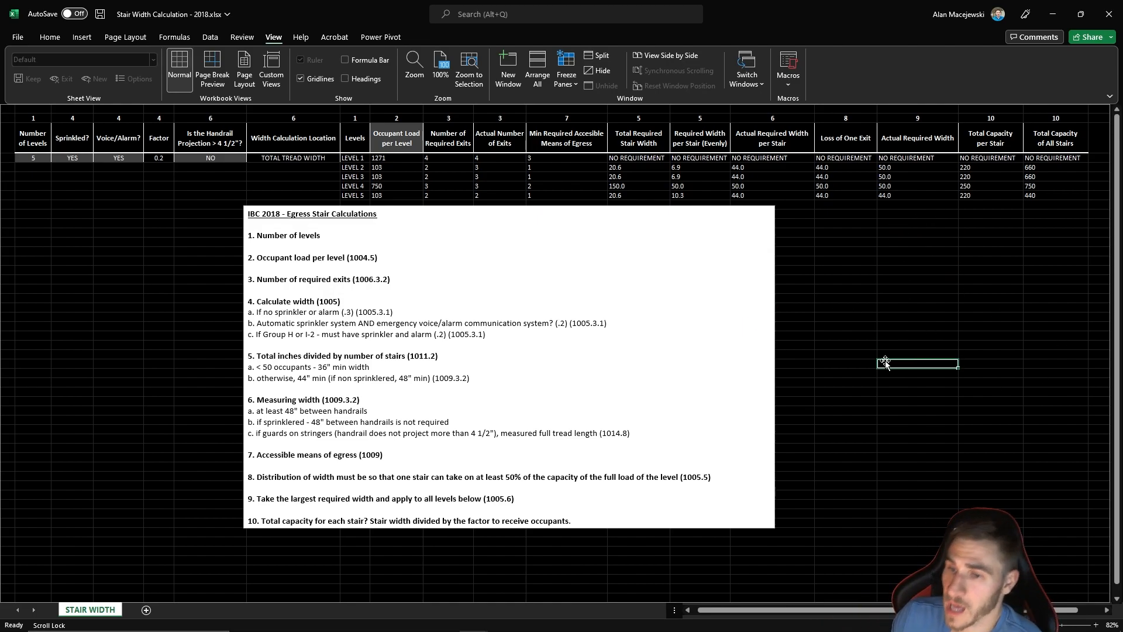
pyautogui.click(827, 372)
pyautogui.click(849, 428)
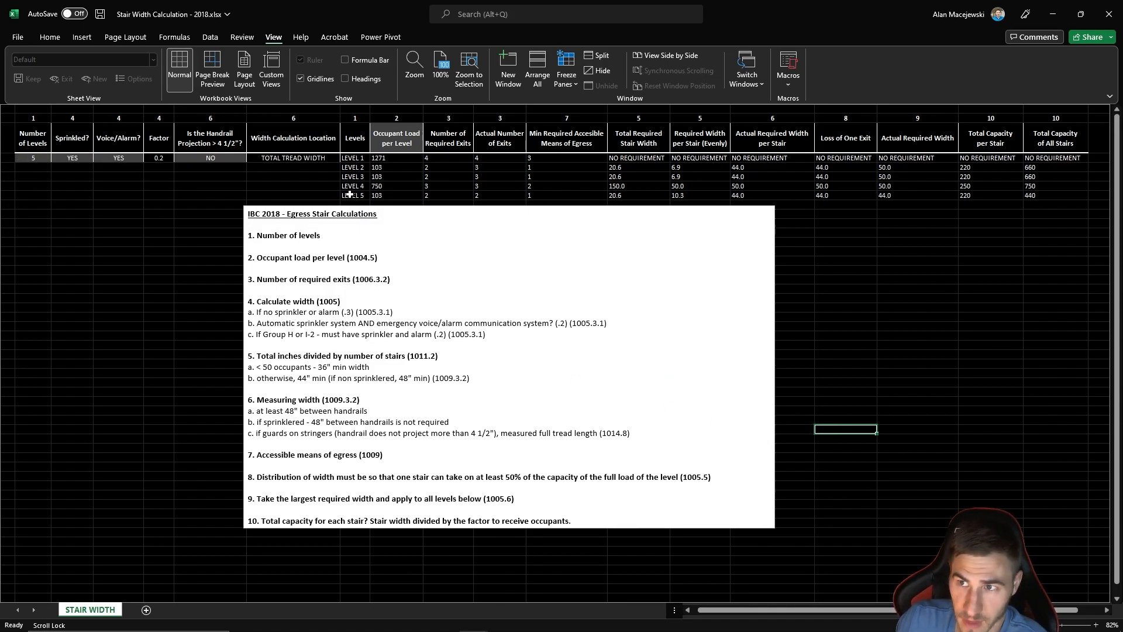
# - Review the occupant load inputs of Levels 1 to 5 and Level 1's calculated results from required exits through total stair capacity
pyautogui.moveTo(375, 156); pyautogui.dragTo(383, 197)
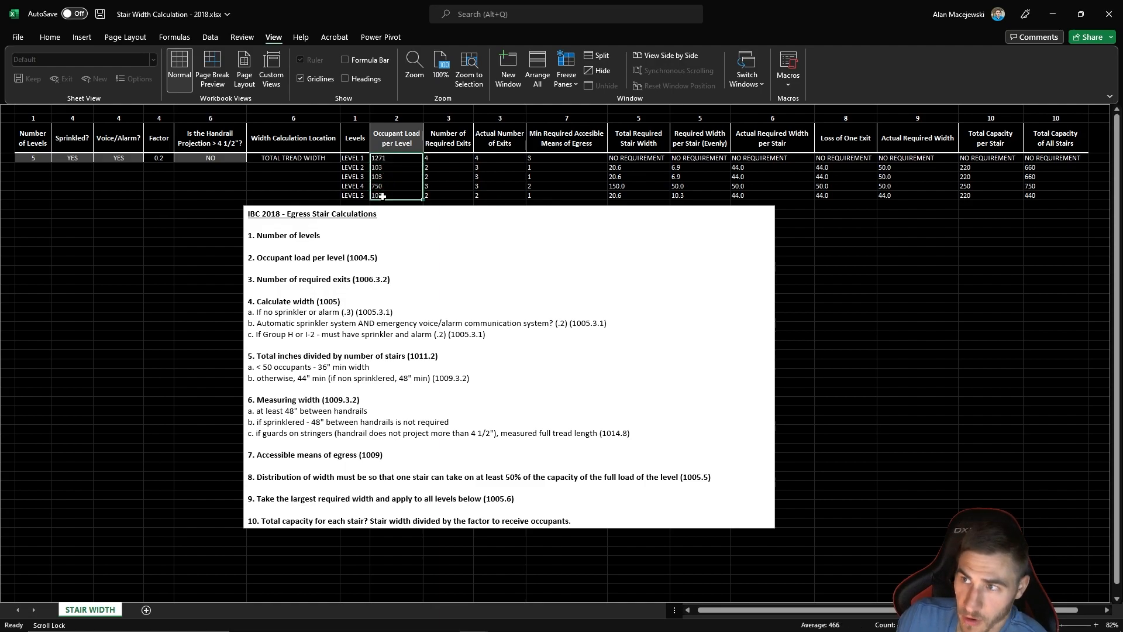
pyautogui.click(130, 259)
pyautogui.moveTo(448, 159); pyautogui.dragTo(1082, 159)
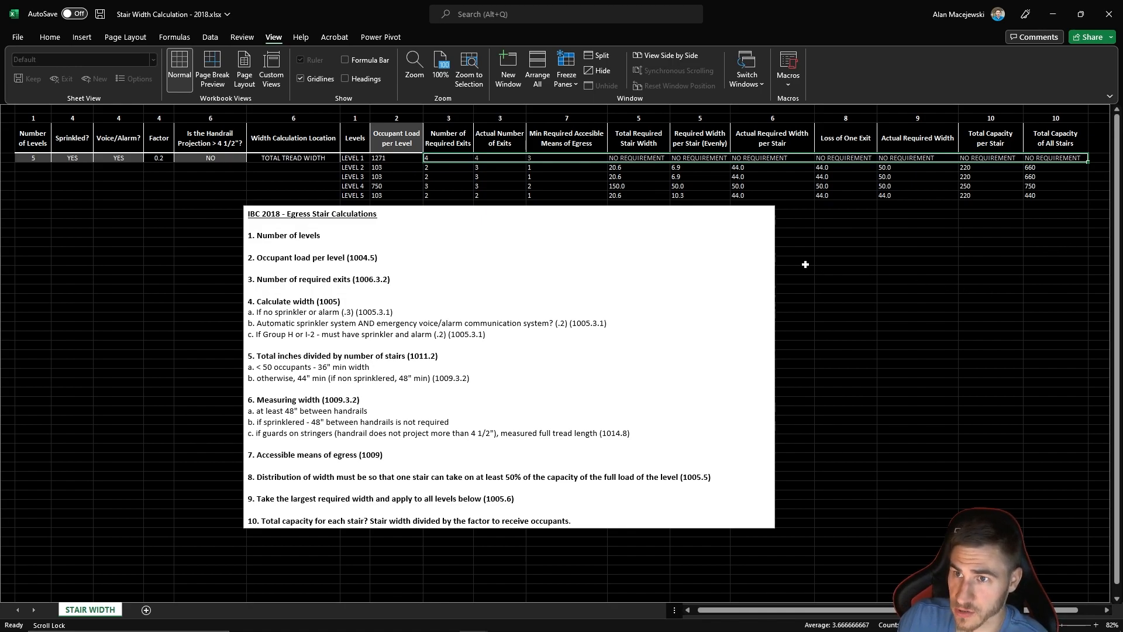
pyautogui.click(917, 306)
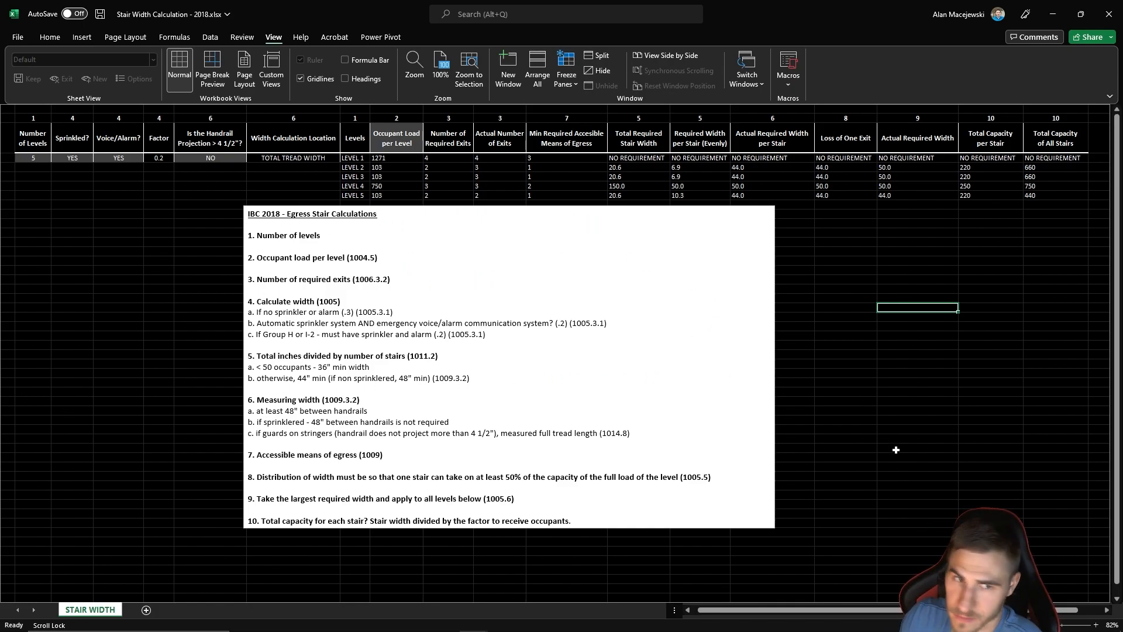
pyautogui.click(933, 484)
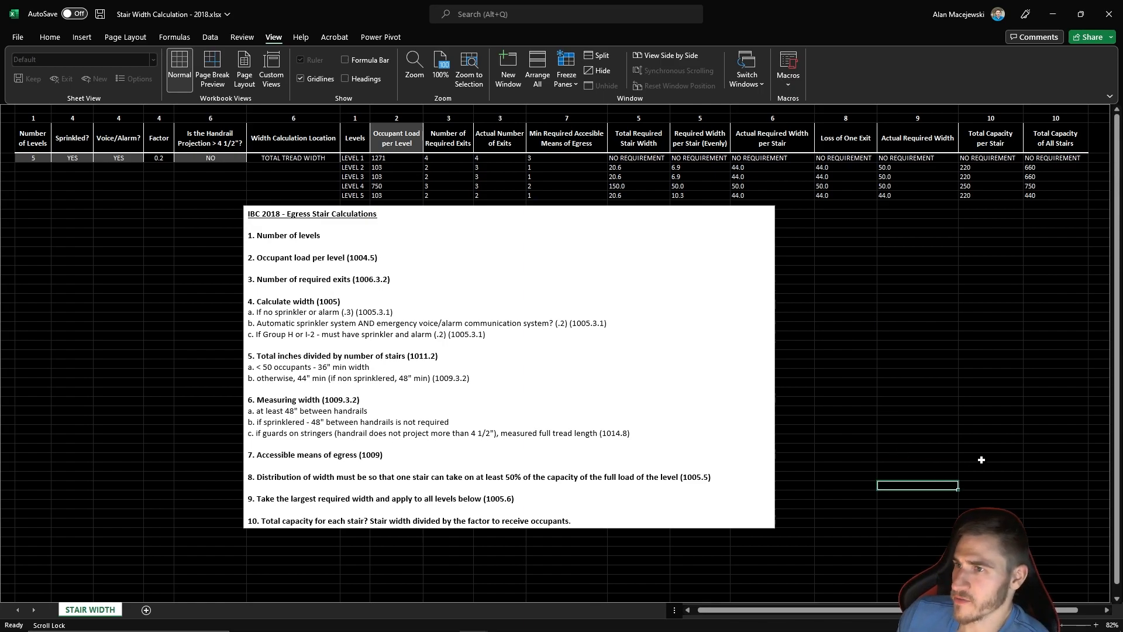